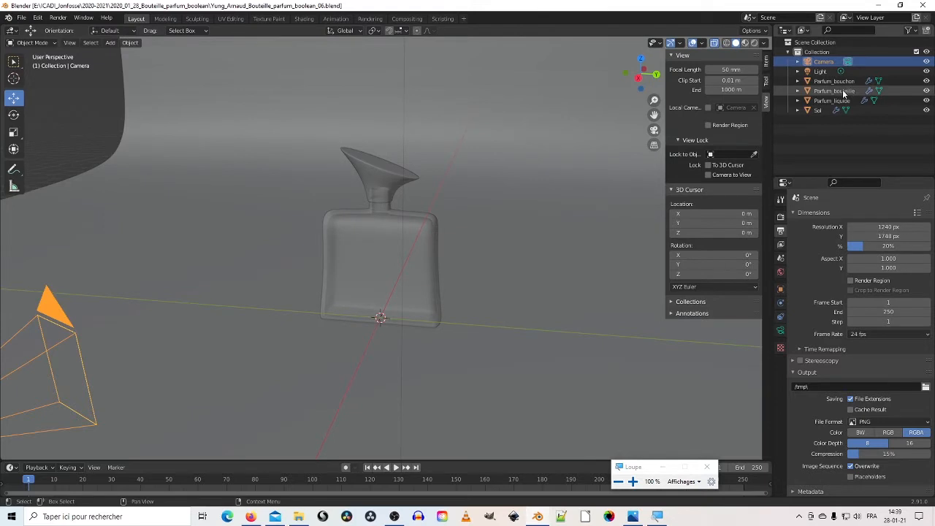
- Set the surface shader of the Parfum_bouteille material to Glass BSDF
click(844, 91)
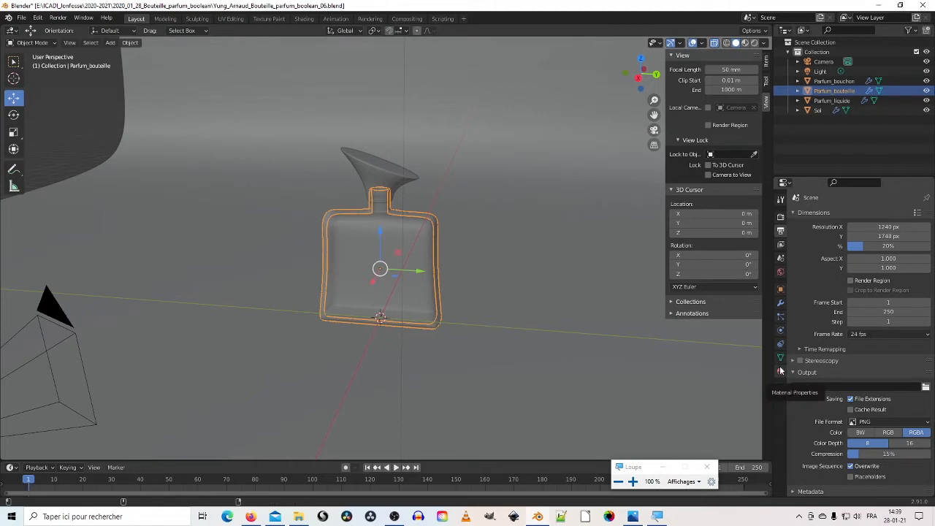
key(super+plus)
key(super+plus)
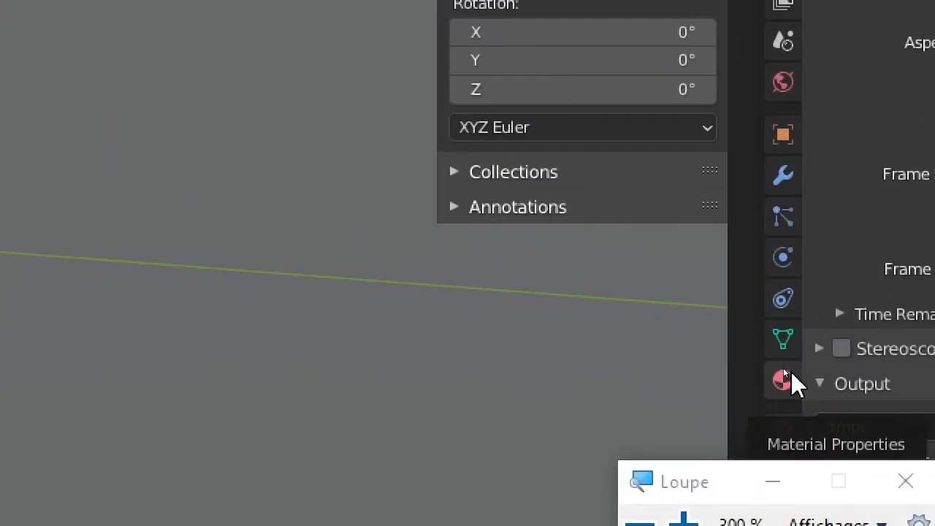
click(783, 377)
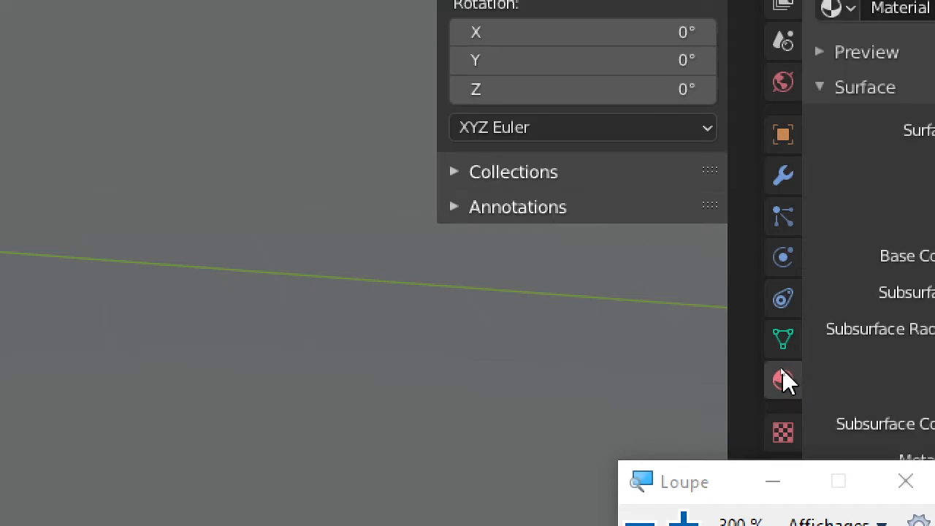
key(super+minus)
key(super+minus)
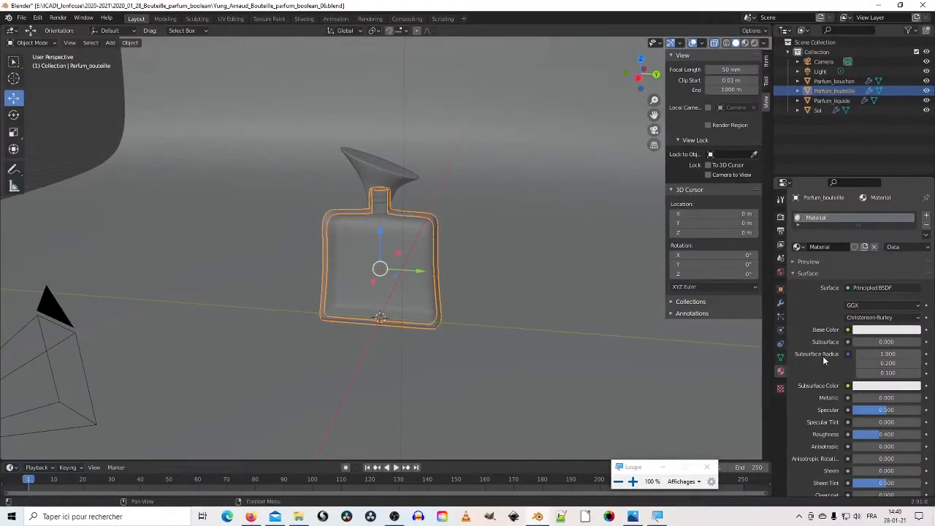
click(879, 288)
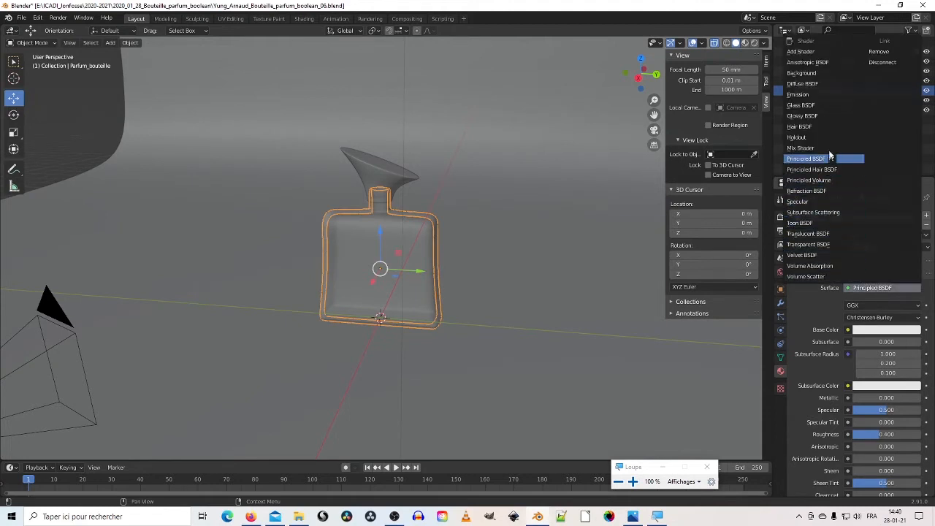
click(826, 108)
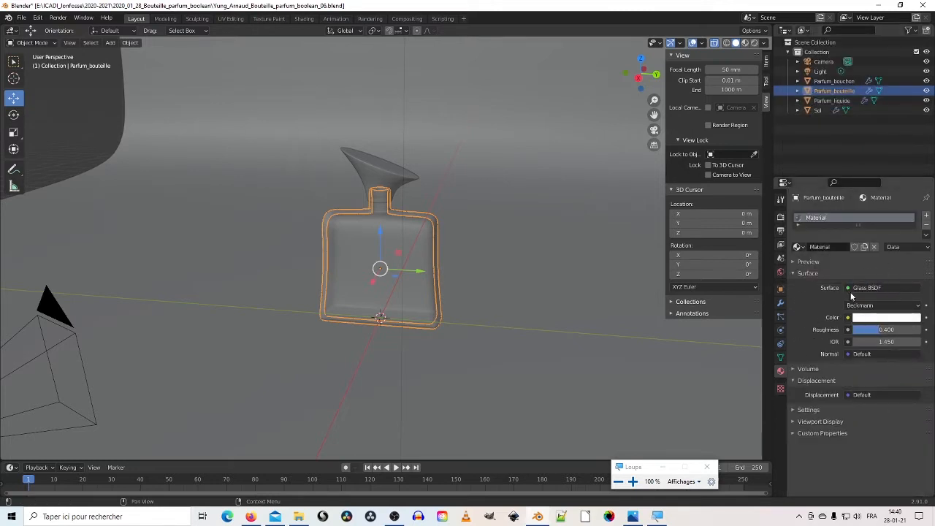
- Preview the glass bottle in rendered shading, enlarge the material slot list and return to solid shading
click(756, 44)
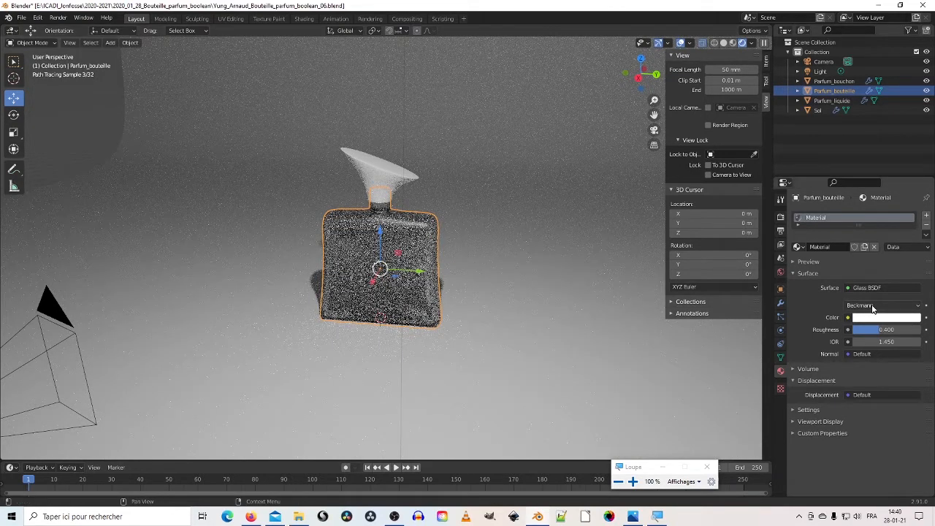
drag(859, 227, 859, 262)
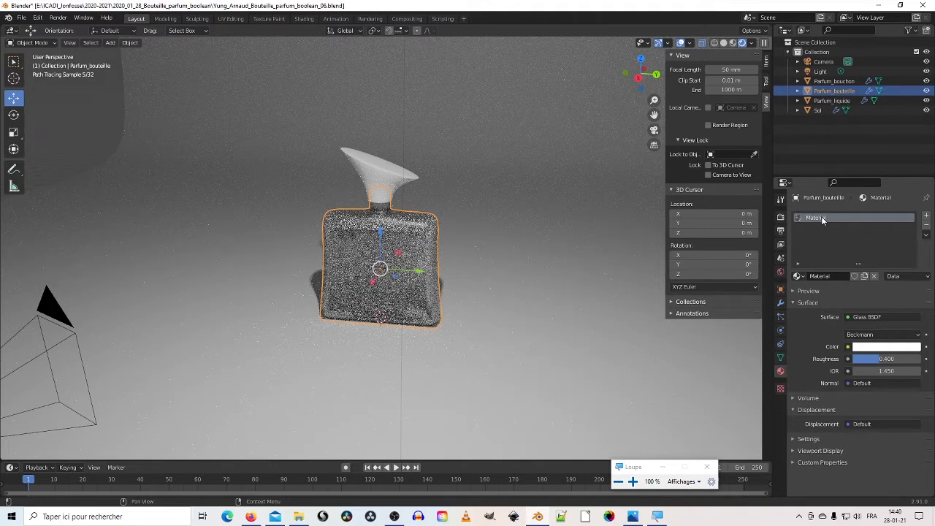
click(723, 45)
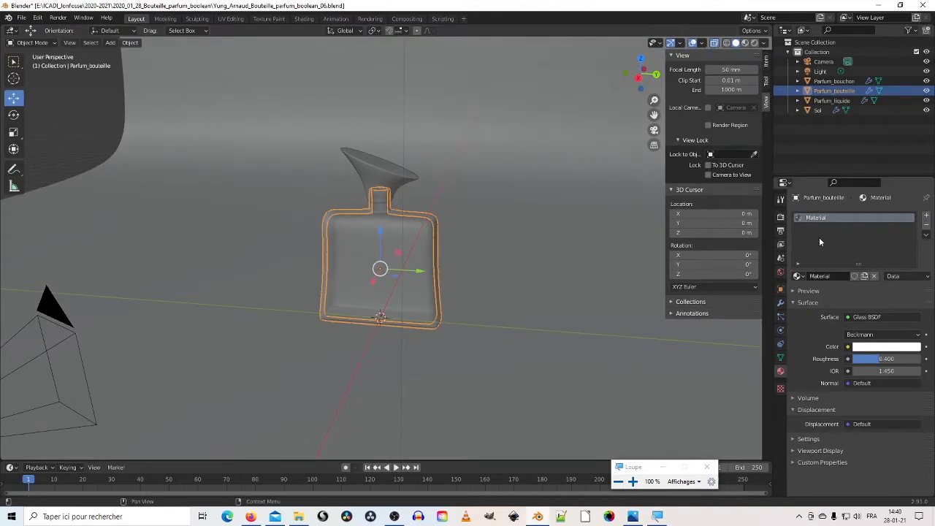
- Rename the bottle's material as Mat_verre
double_click(818, 218)
text(Mat_verre)
key(Return)
- Replace the existing material slot of Parfum_liquide with a new slot containing a new material
scroll(383, 252, up, 5)
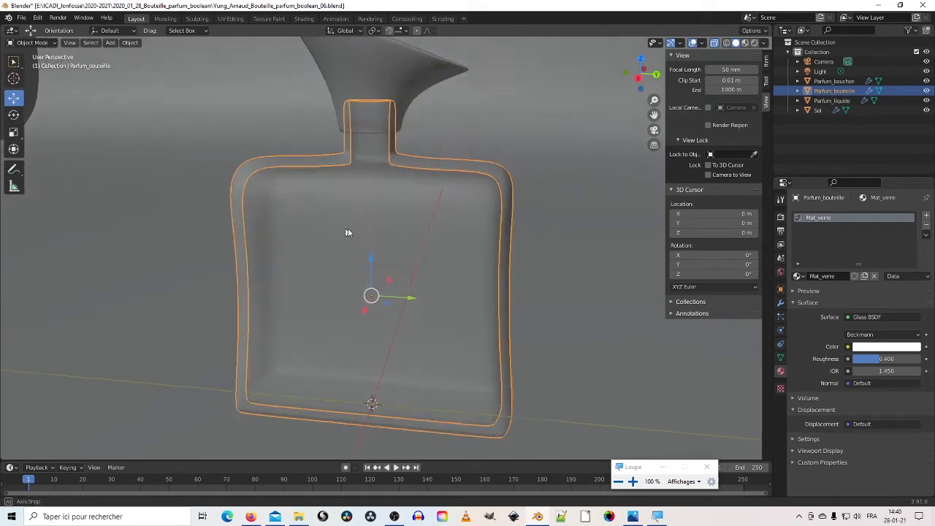
middle_drag(360, 243, 452, 206)
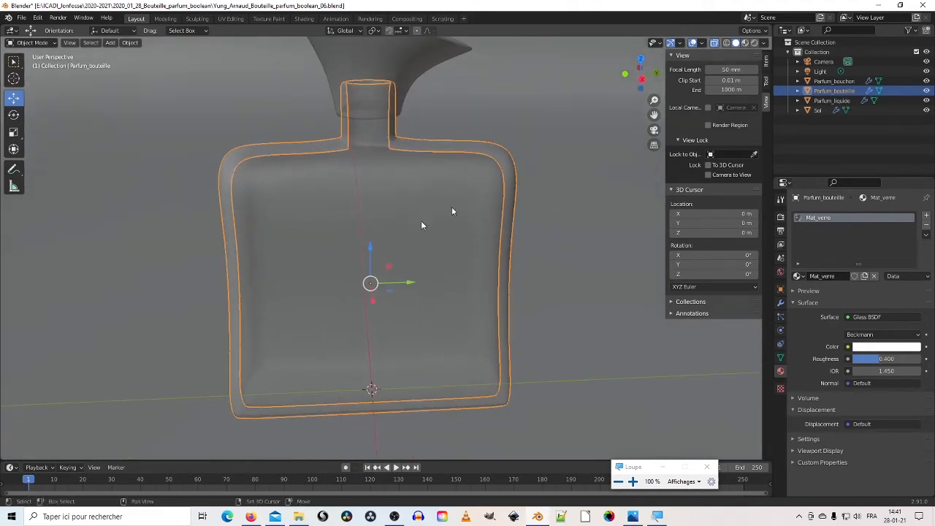
click(833, 101)
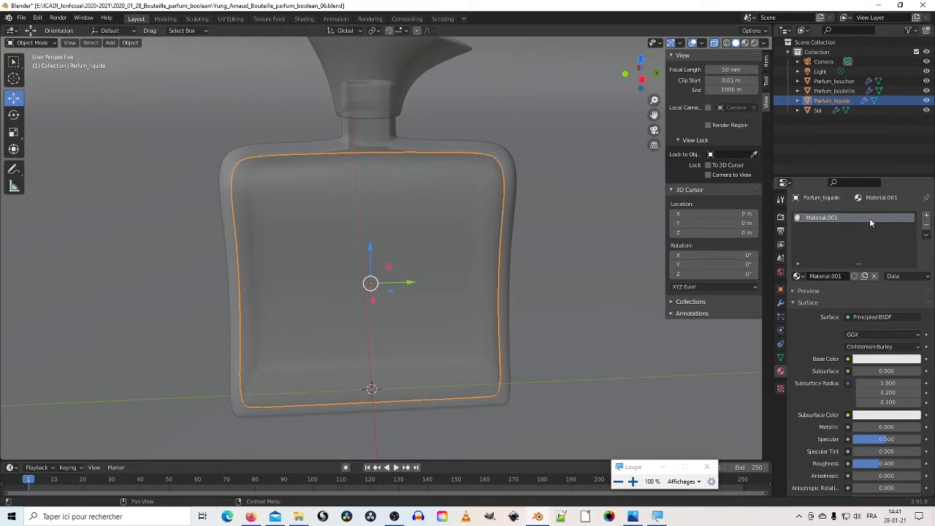
click(926, 227)
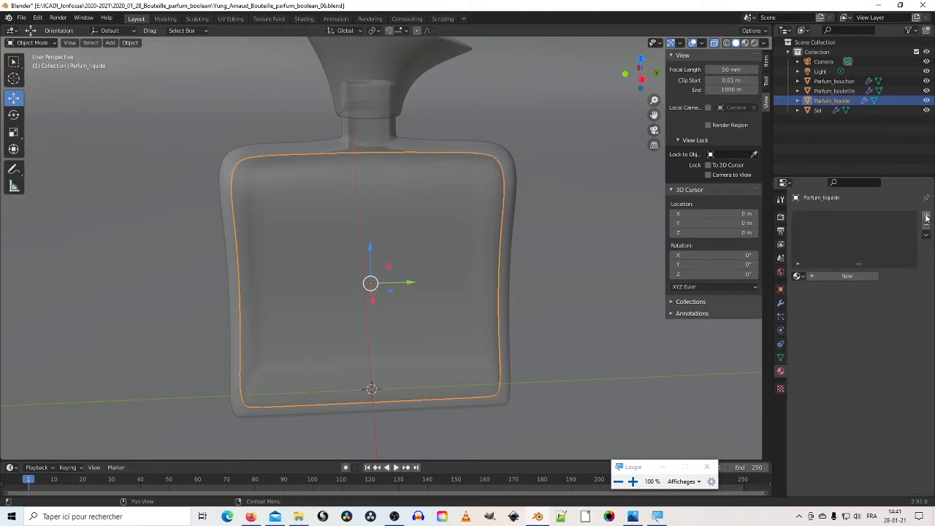
click(926, 217)
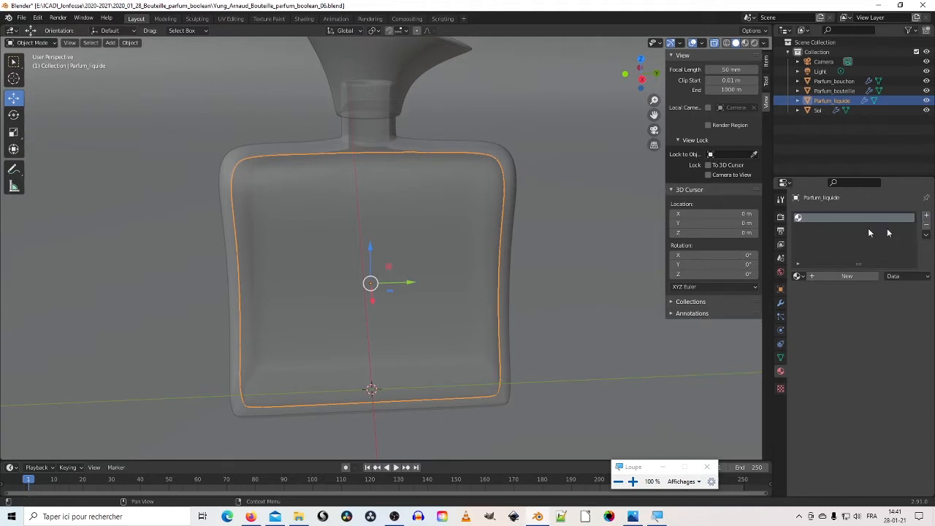
click(848, 276)
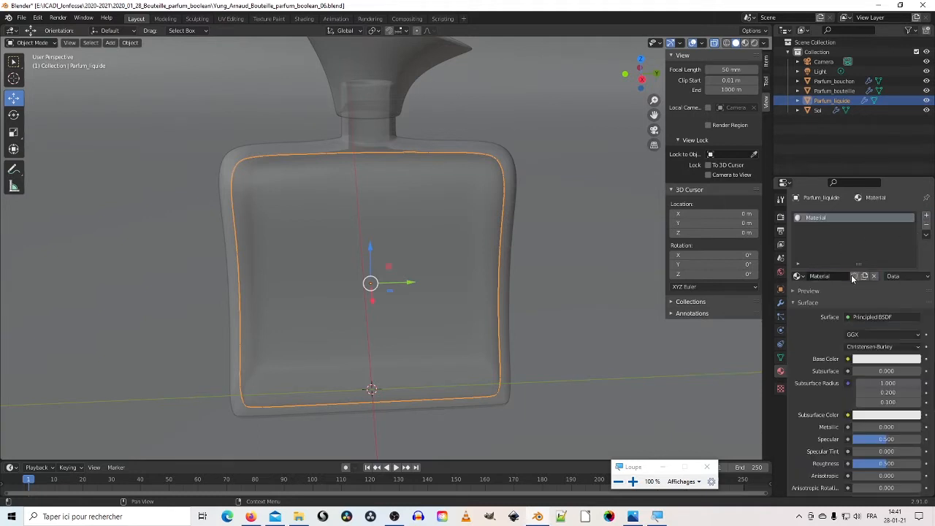
- Give the liquid's new material a Glass BSDF surface with a light violet-blue colour, about hue 0.68 and saturation 0.37
click(878, 317)
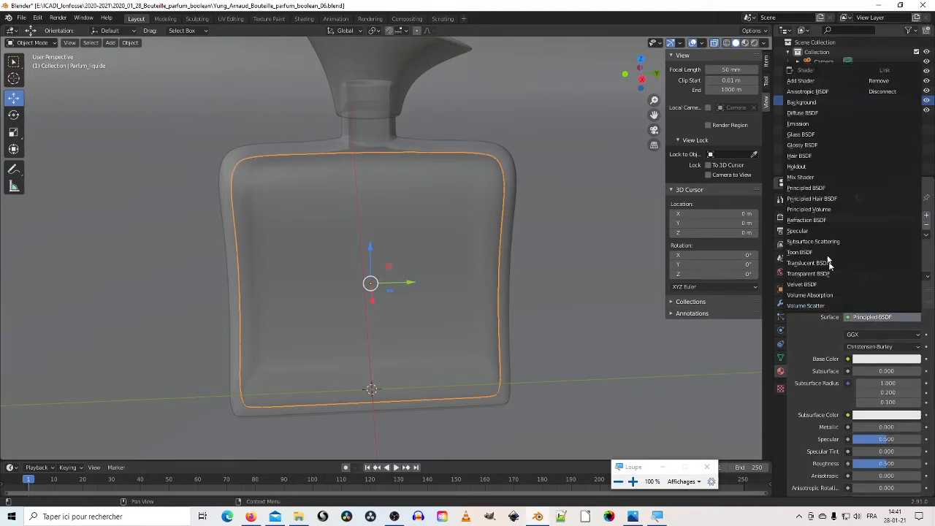
click(817, 135)
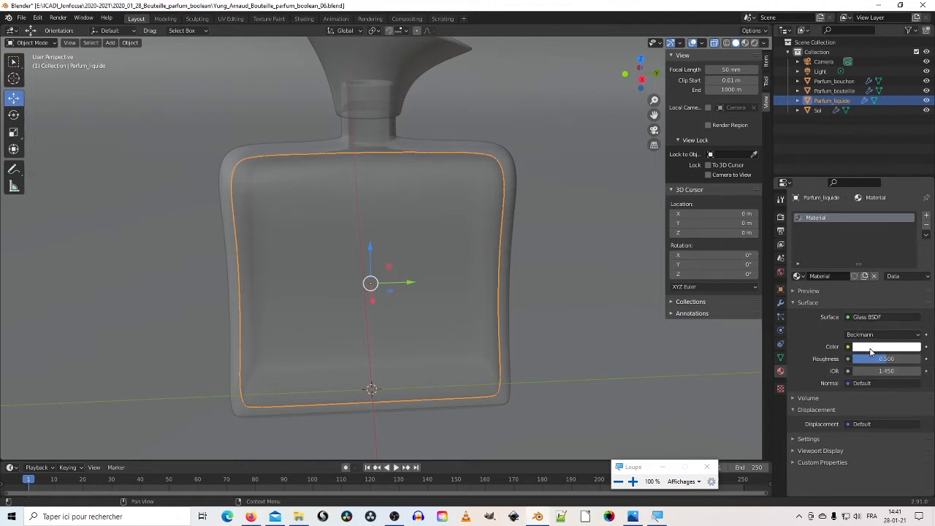
click(871, 348)
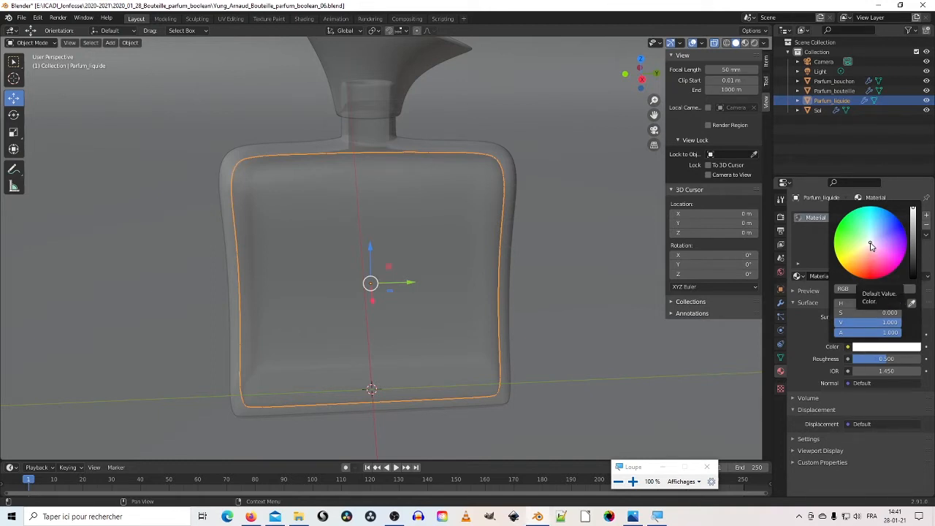
drag(871, 247, 883, 236)
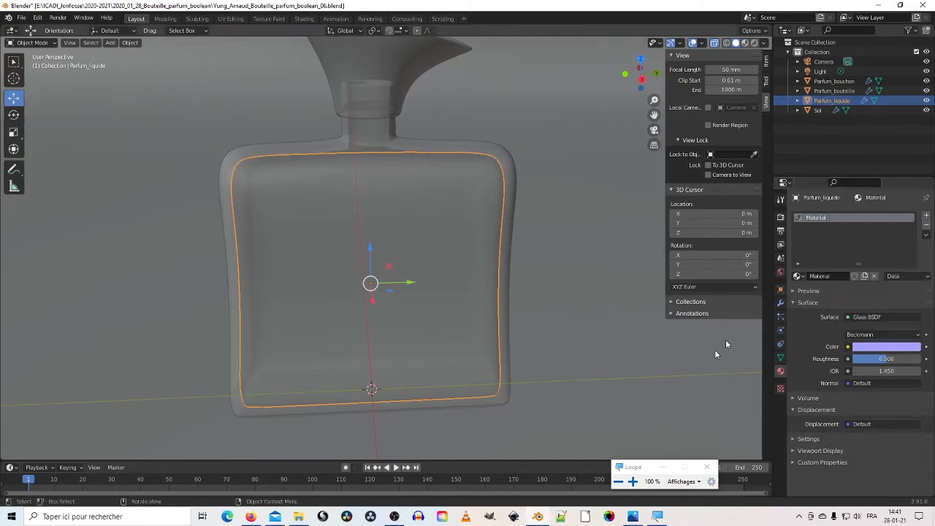
- Check the reference perfume render in Photos and fine-tune the light violet-blue of the liquid's glass colour in Blender
click(632, 516)
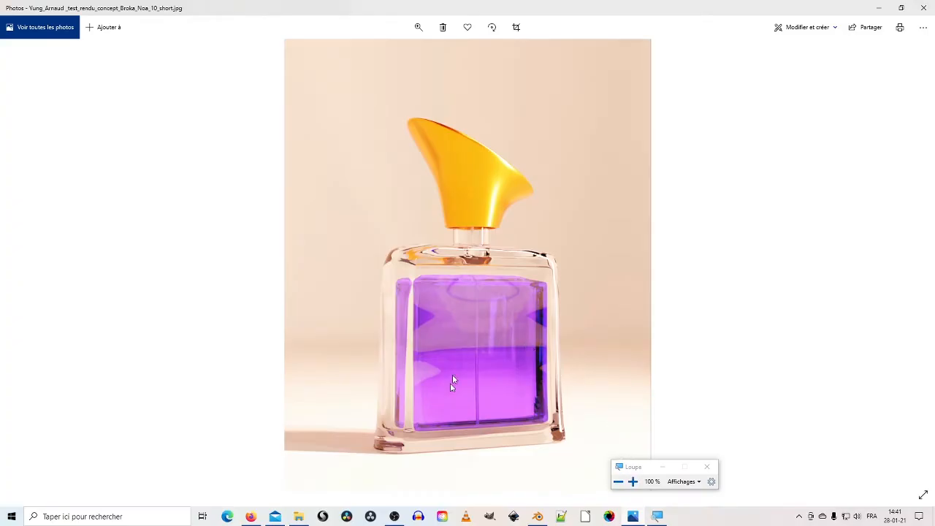
click(879, 8)
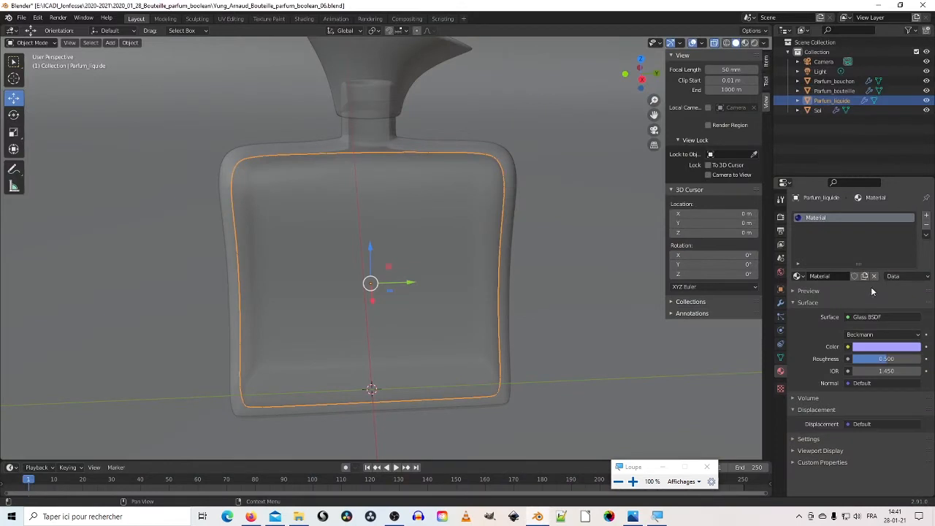
click(874, 347)
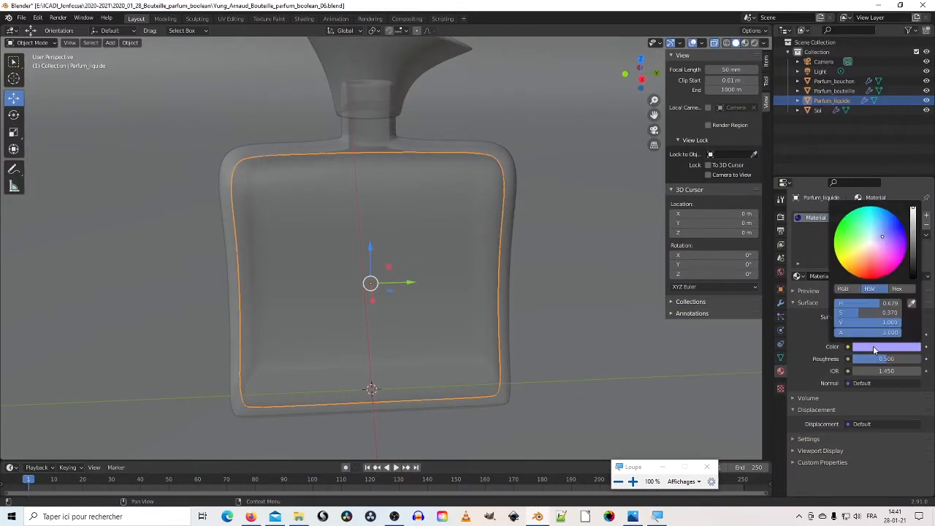
click(883, 236)
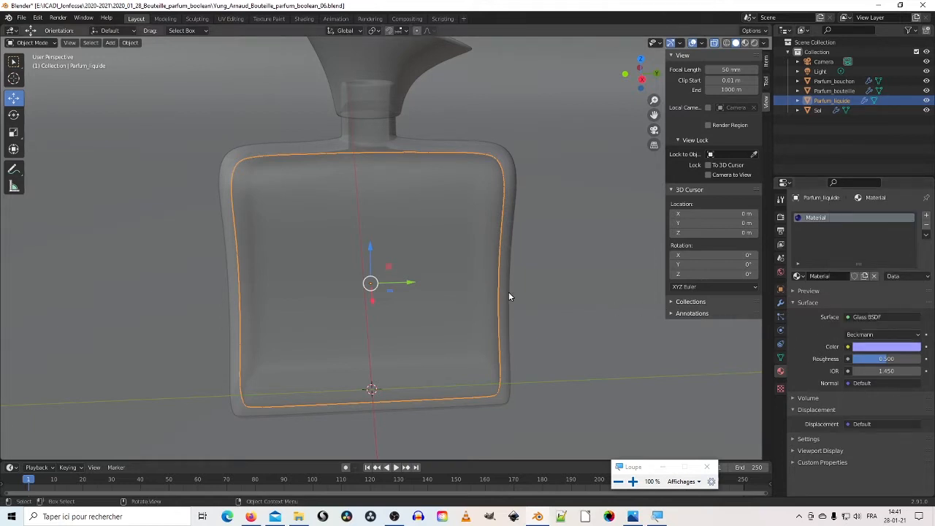
- Render a still image of the scene through the camera, examine the bottle up close and close the render window
middle_drag(416, 203, 445, 187)
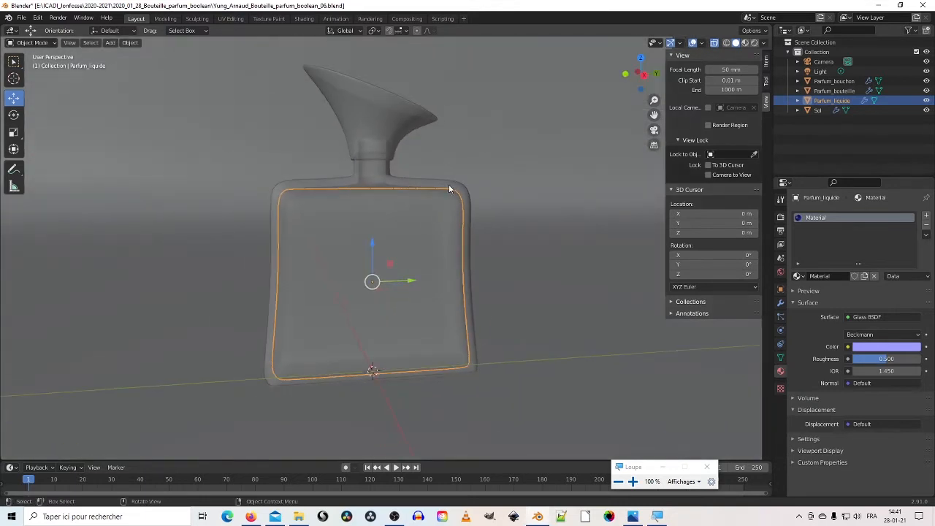
key(KP_0)
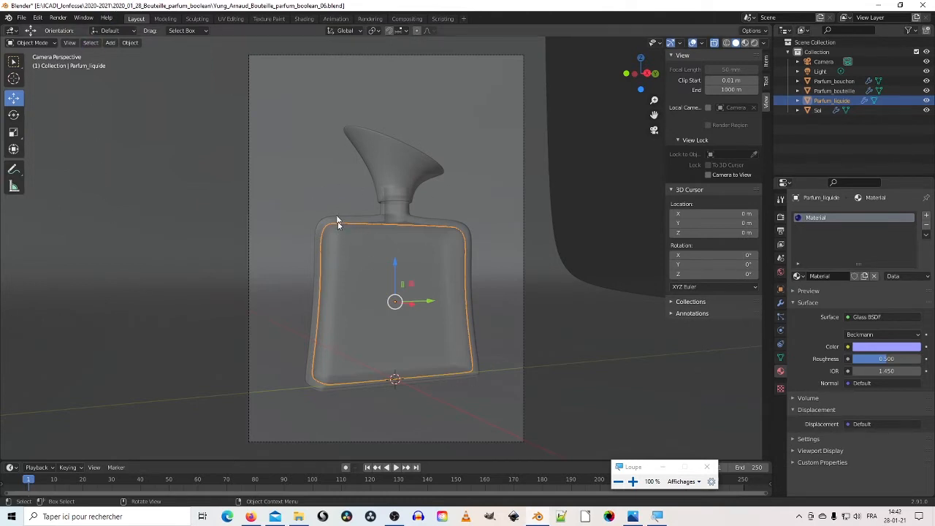
key(KP_0)
click(60, 18)
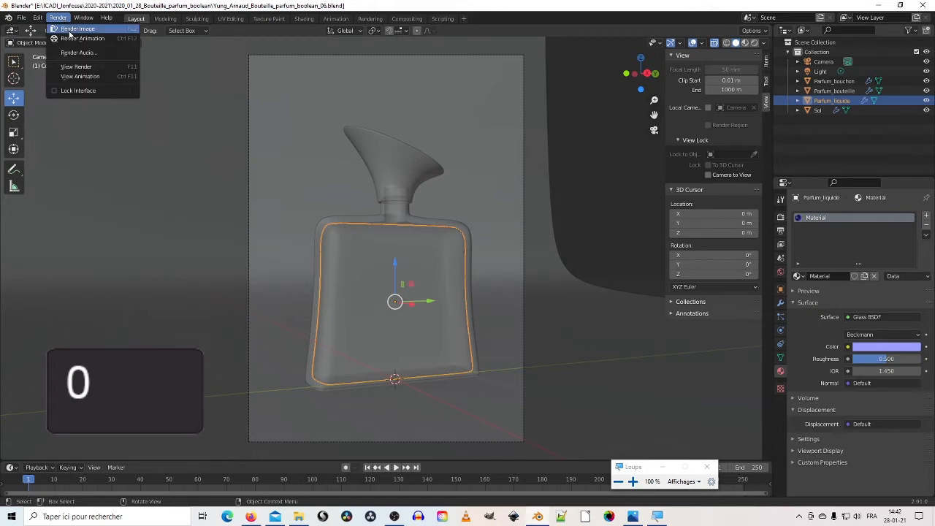
click(71, 29)
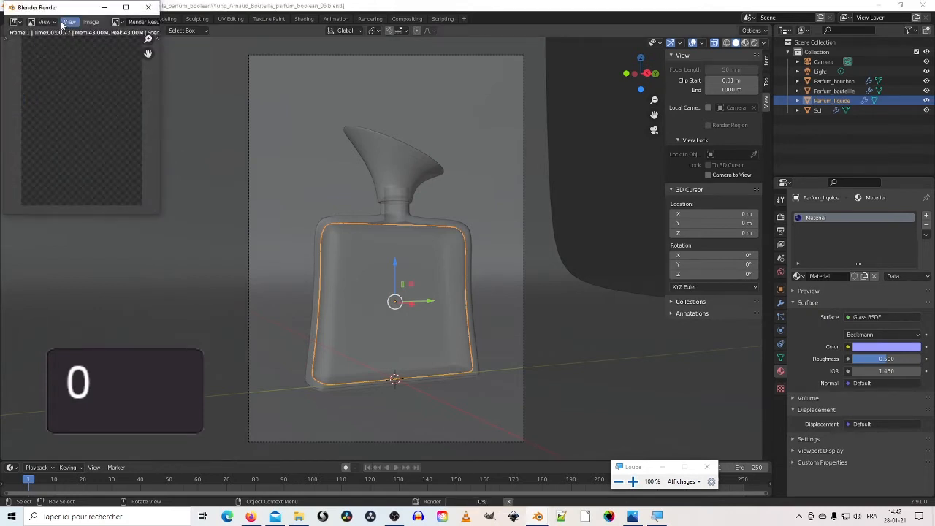
drag(64, 9, 352, 104)
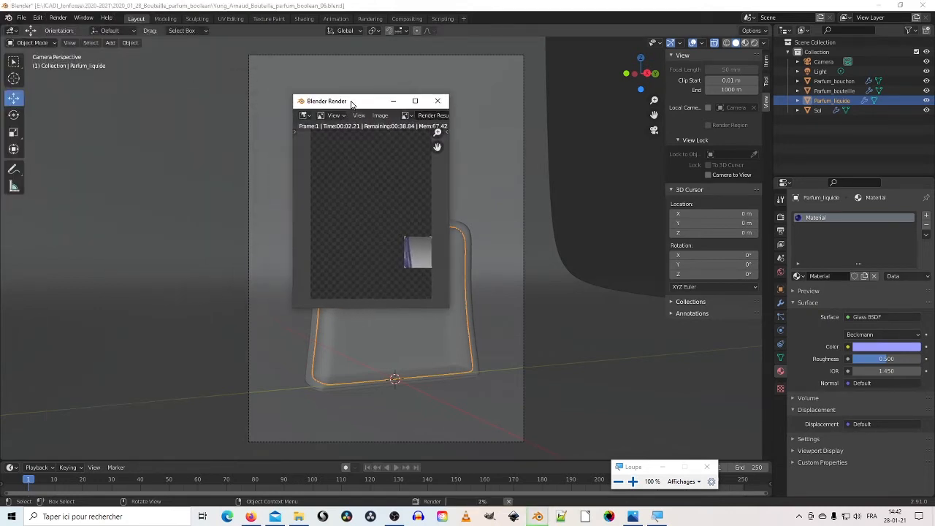
key(F12)
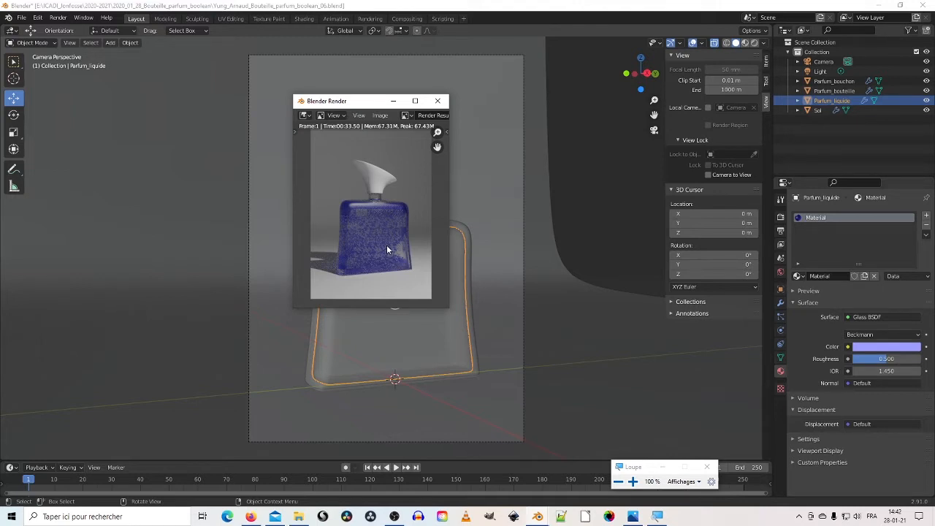
scroll(386, 250, up, 1)
scroll(387, 246, up, 2)
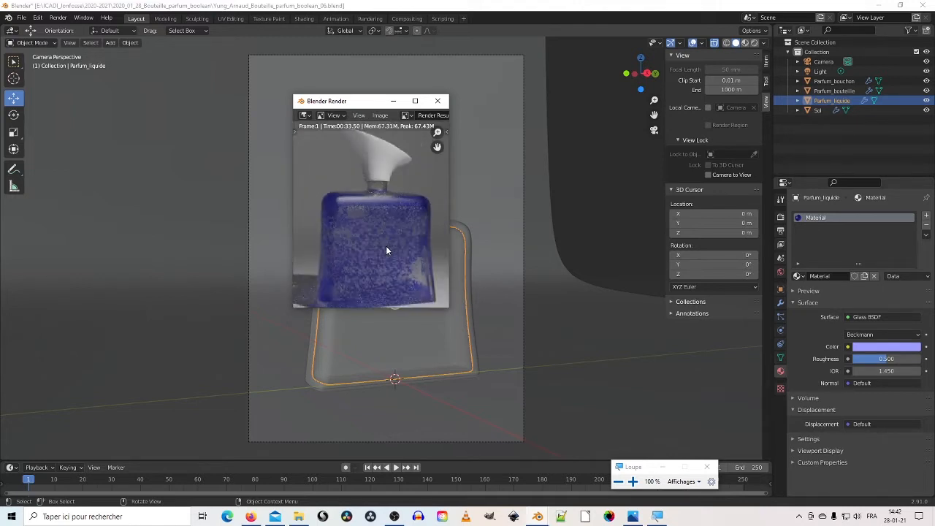
scroll(386, 247, down, 2)
click(438, 101)
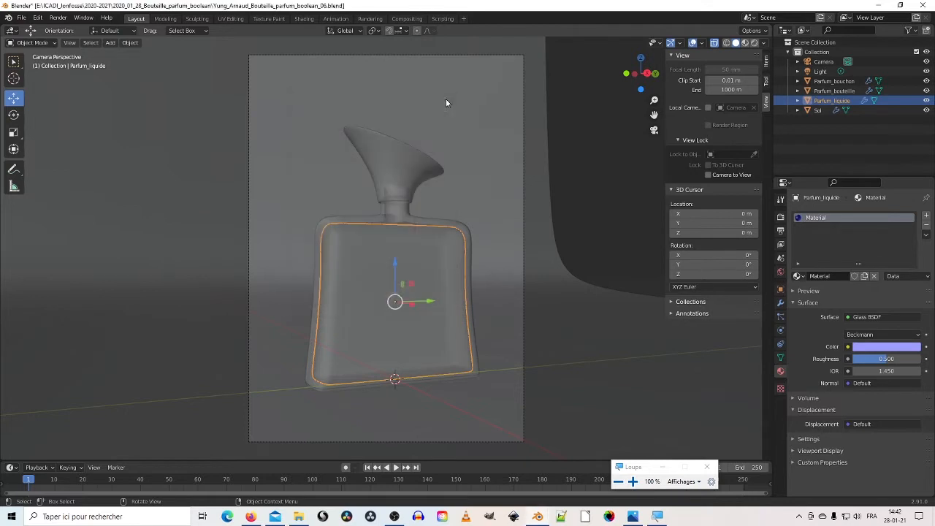
- Scale the Parfum_liquide object down slightly so it sits just inside the inner walls of the glass bottle
click(826, 92)
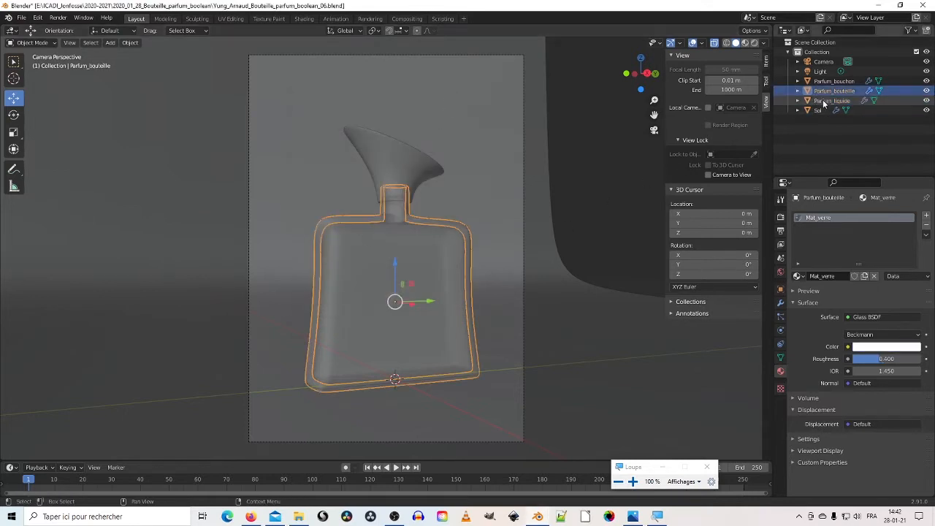
click(816, 104)
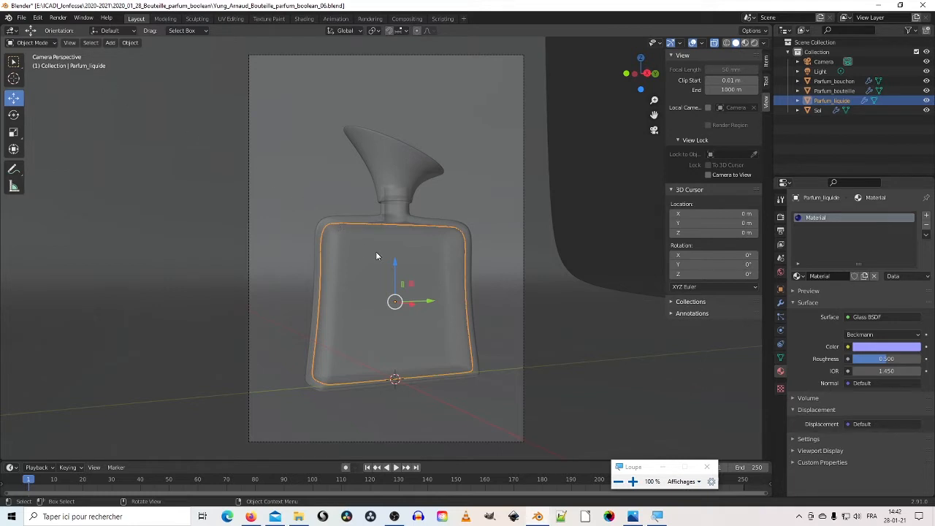
middle_drag(377, 256, 390, 303)
scroll(389, 304, up, 3)
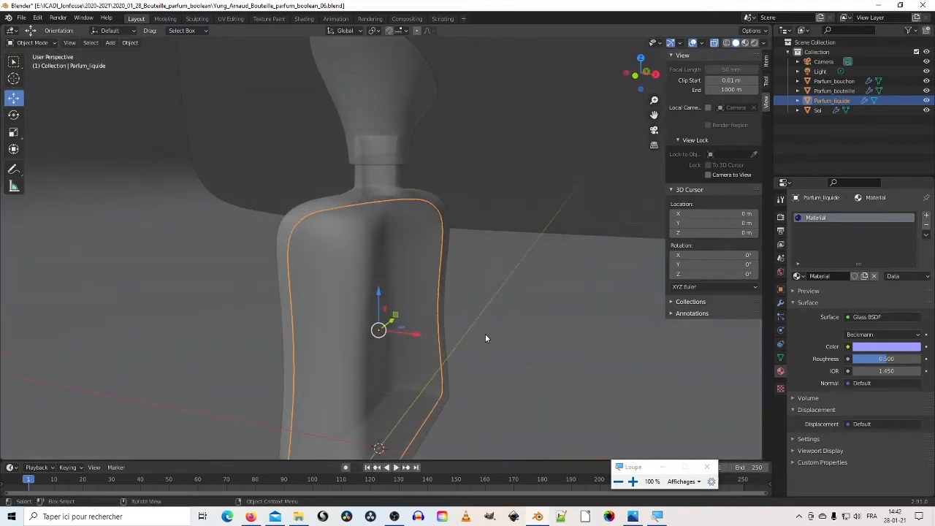
middle_drag(485, 334, 479, 252)
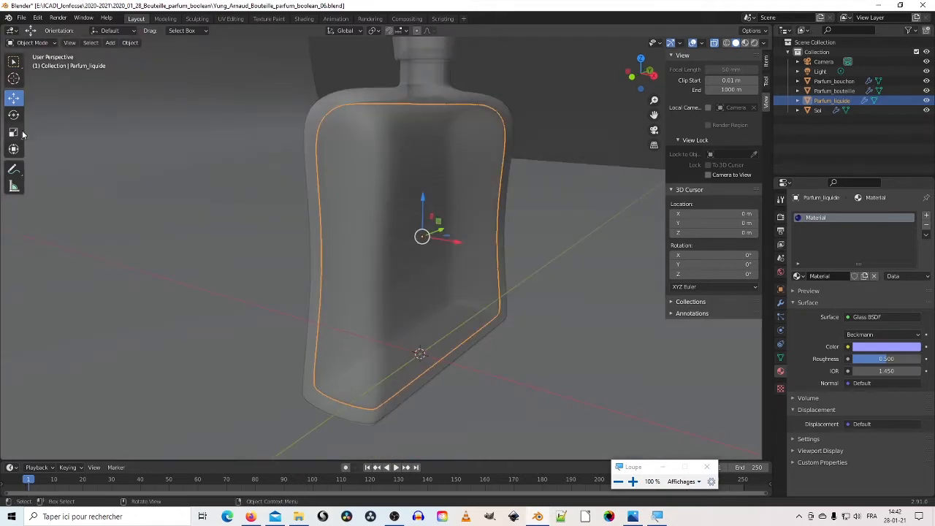
click(13, 131)
middle_drag(229, 189, 191, 183)
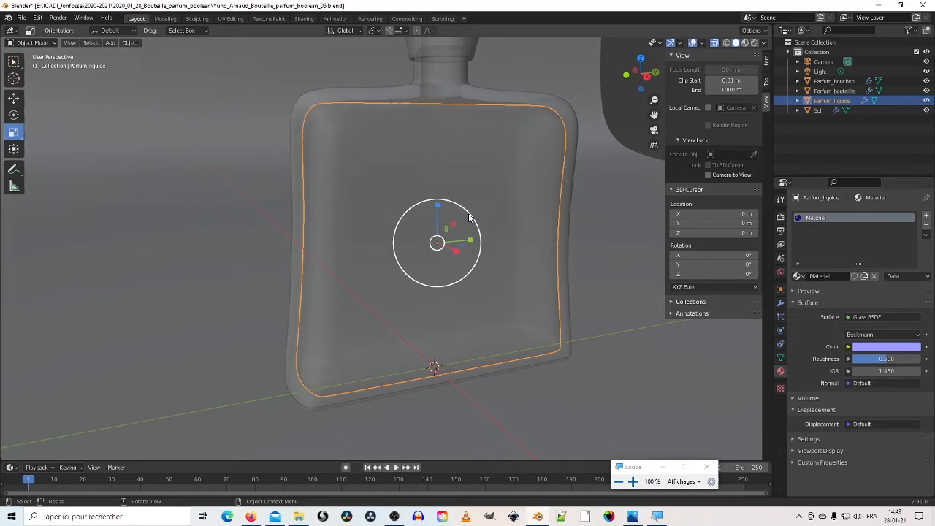
drag(470, 217, 469, 217)
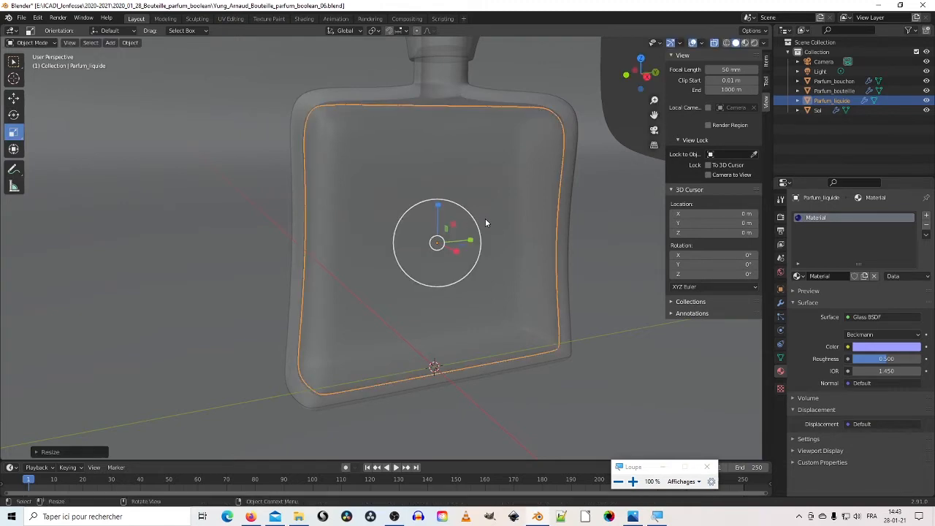
middle_drag(486, 218, 421, 211)
middle_drag(391, 203, 447, 216)
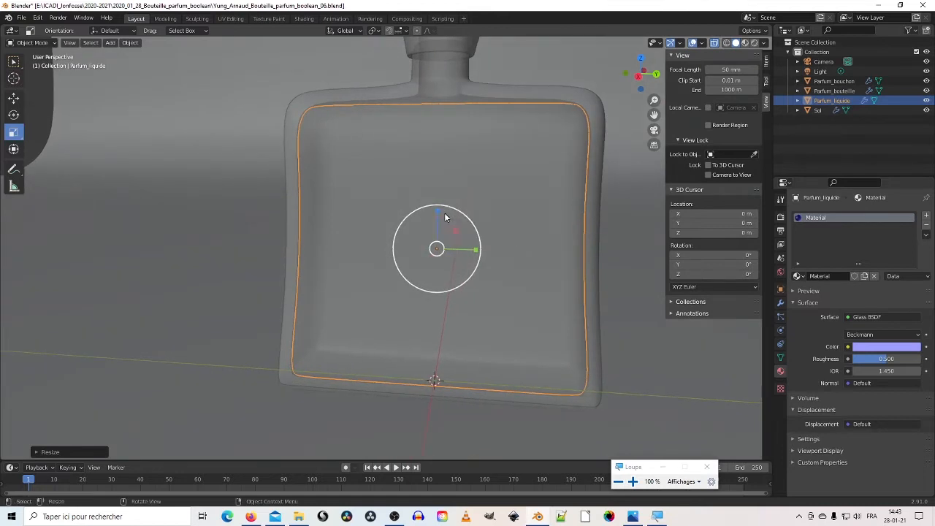
- Render the scene through the camera to check the resized liquid and close the render window
key(KP_0)
key(F12)
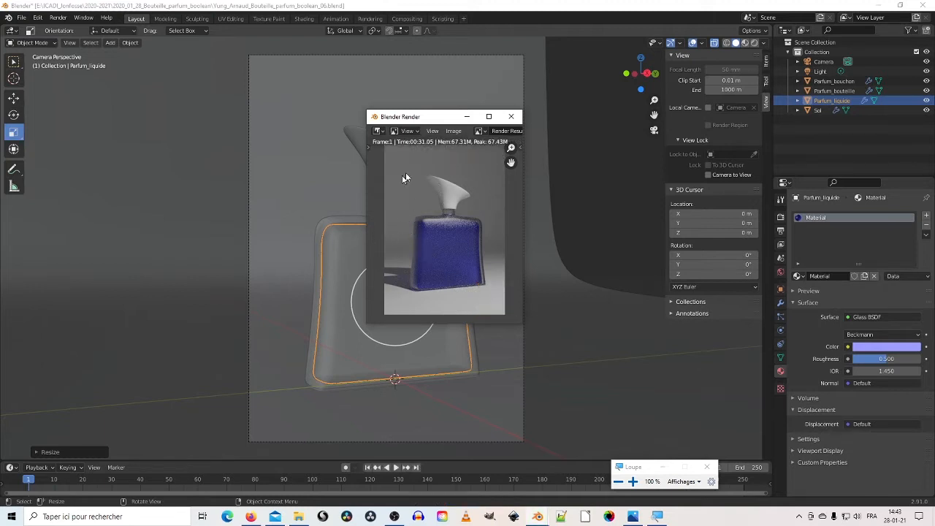
click(510, 119)
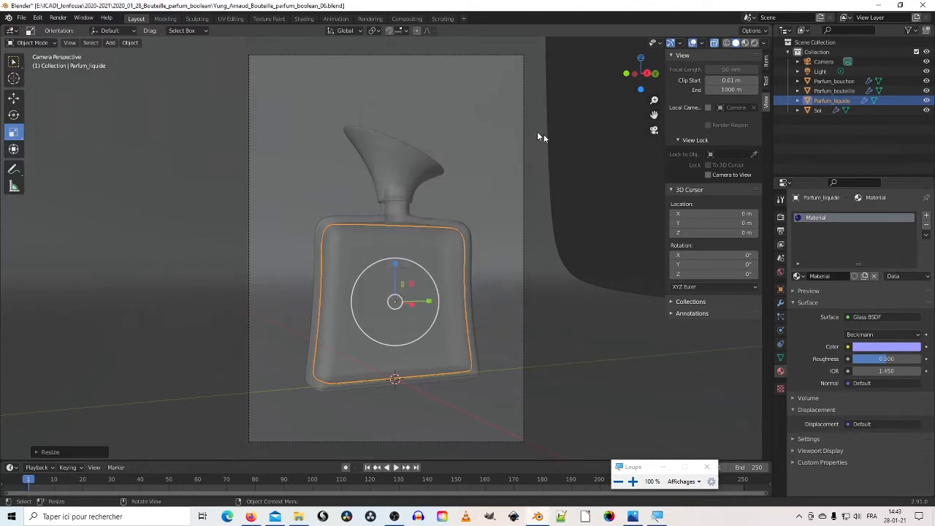
- Set the liquid's Glass BSDF distribution to Sharp and rename its material Mat_liquide
click(891, 336)
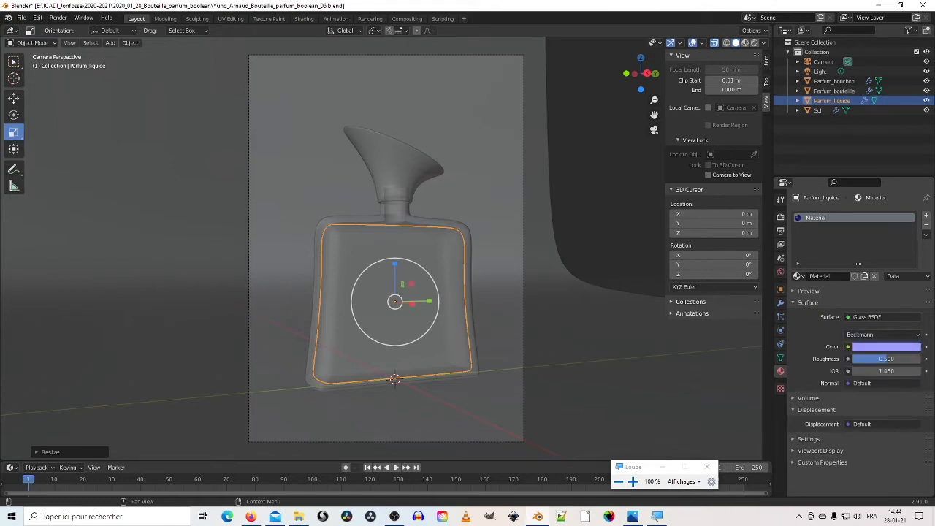
click(918, 335)
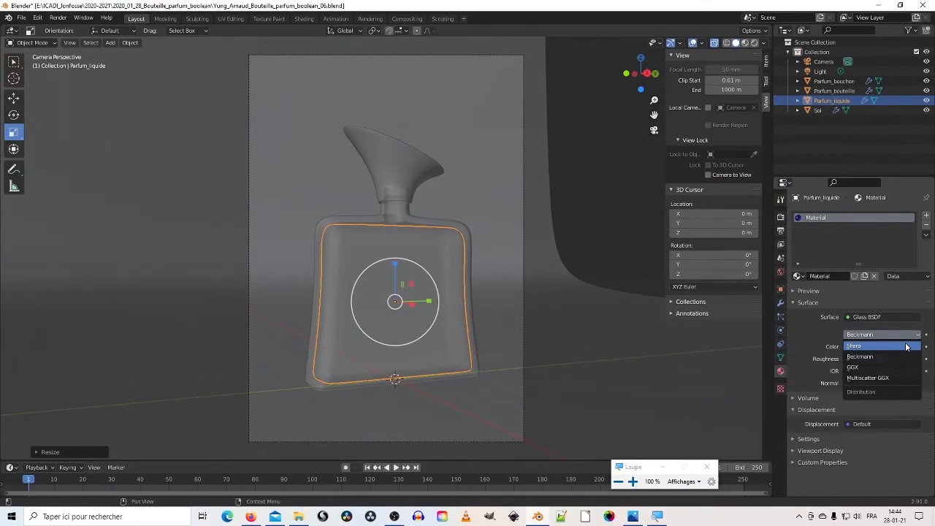
click(907, 346)
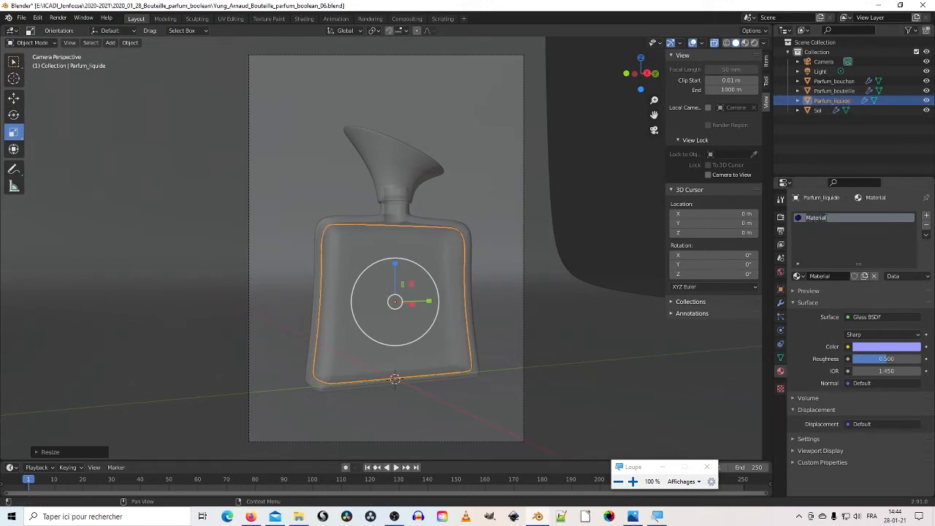
drag(828, 217, 816, 218)
key(BackSpace)
text(_liquide)
key(Return)
- Set the Glass BSDF distribution of Parfum_bouteille's Mat_verre material to Sharp
click(832, 90)
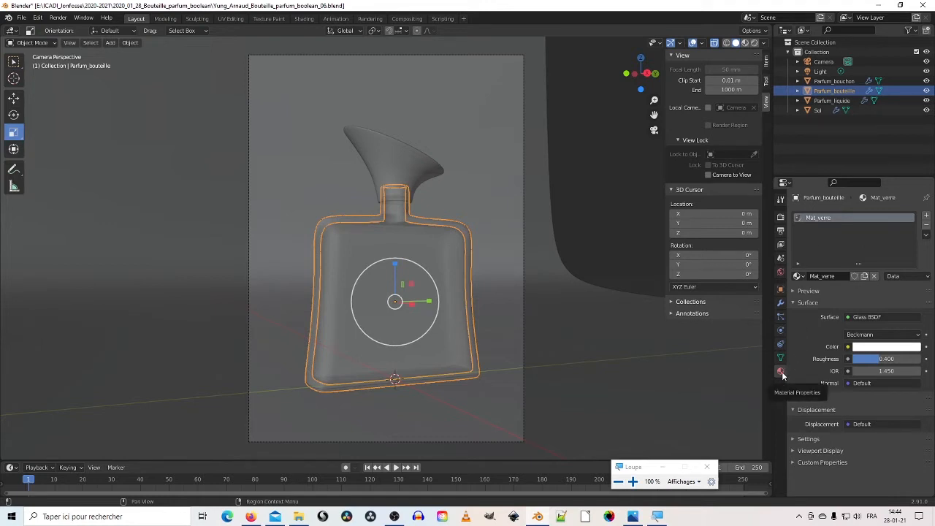
click(868, 334)
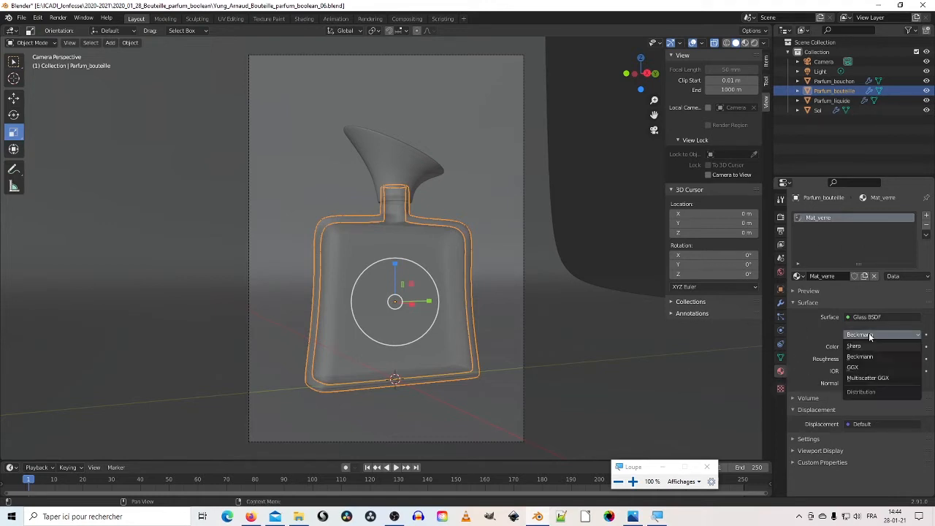
click(869, 346)
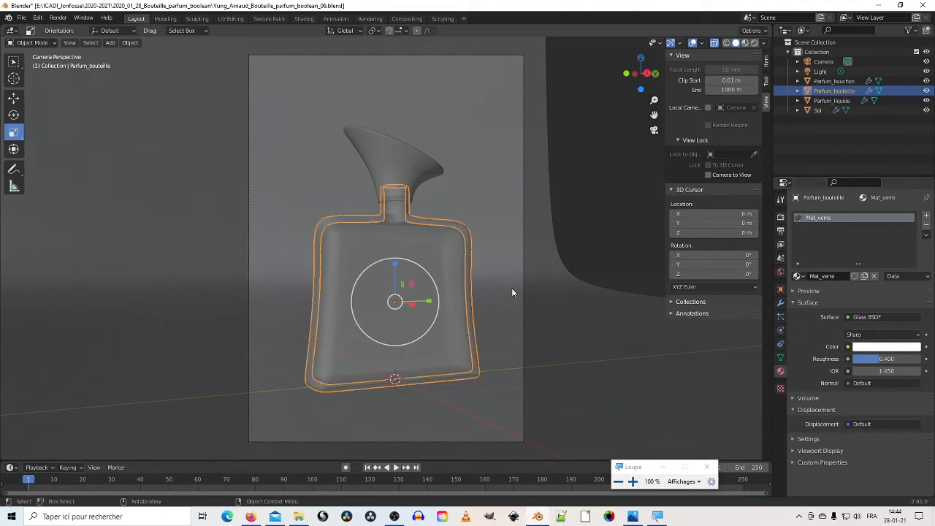
- Render the scene to check the sharp glass and liquid, and close the render window
key(F12)
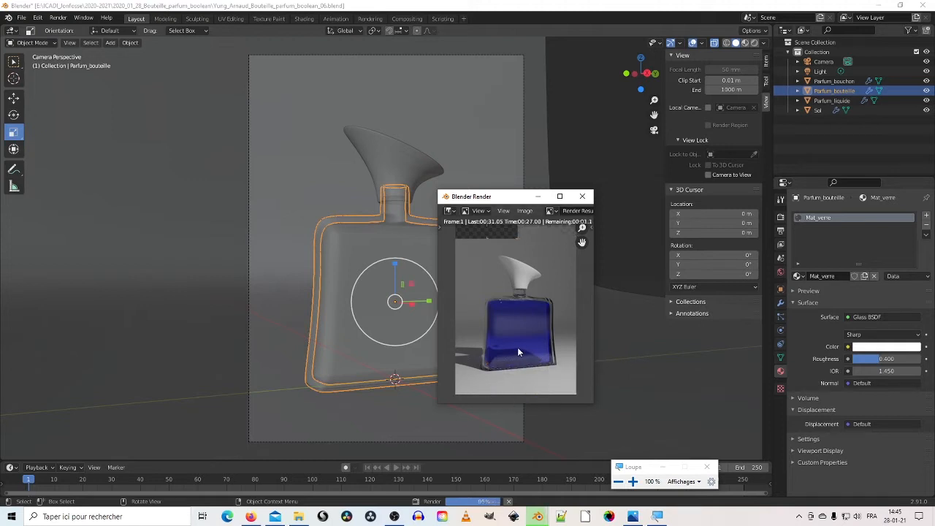
drag(513, 199, 433, 115)
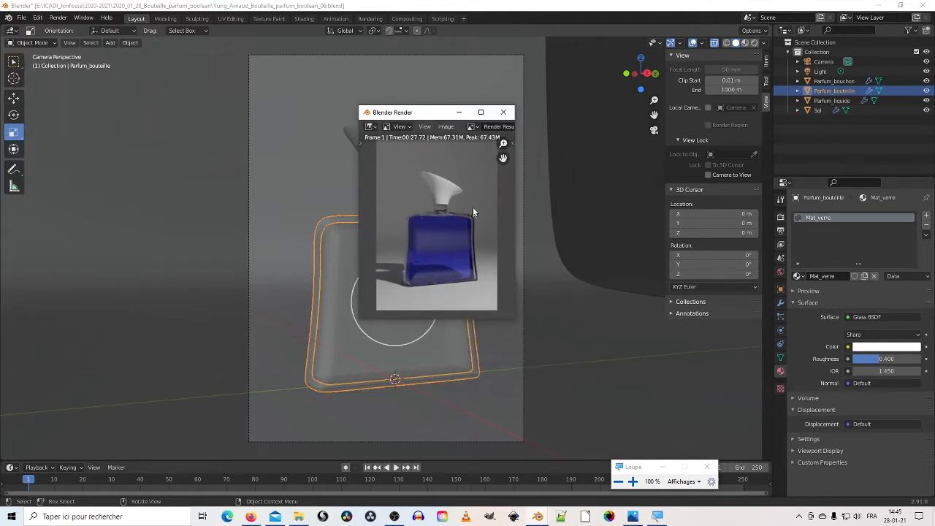
click(503, 112)
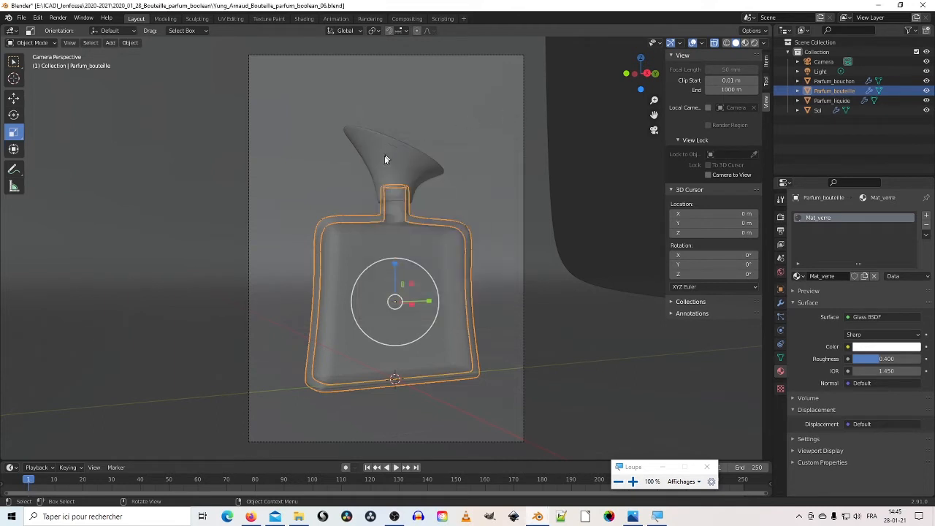
- Add a material slot with a new material to the Parfum_bouchon cap
click(383, 160)
click(398, 159)
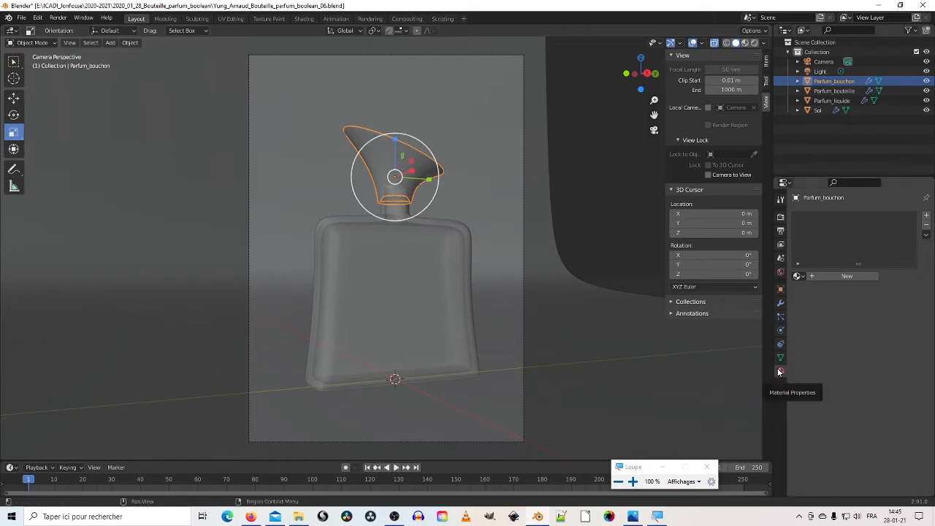
click(927, 216)
click(833, 277)
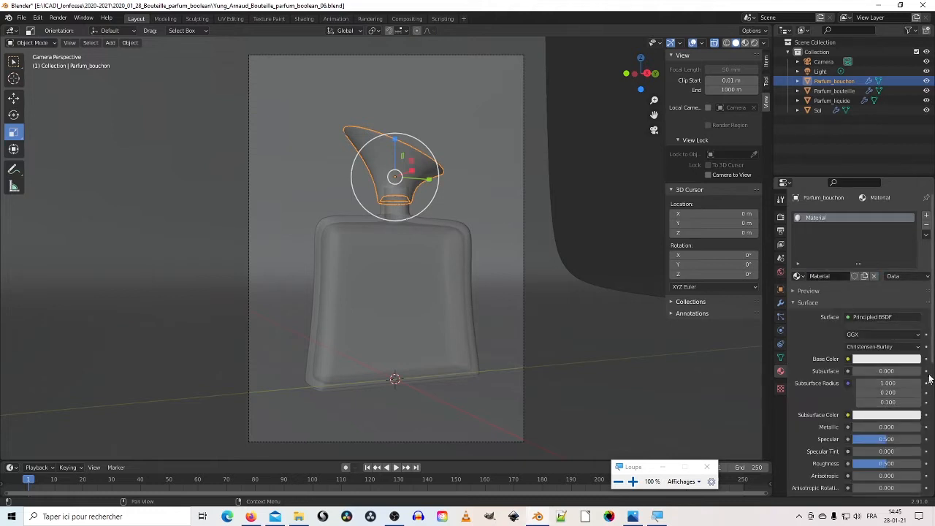
- Check the cap's colour in the reference render in Photos and give the cap material in Blender a light orange base colour
scroll(874, 332, down, 2)
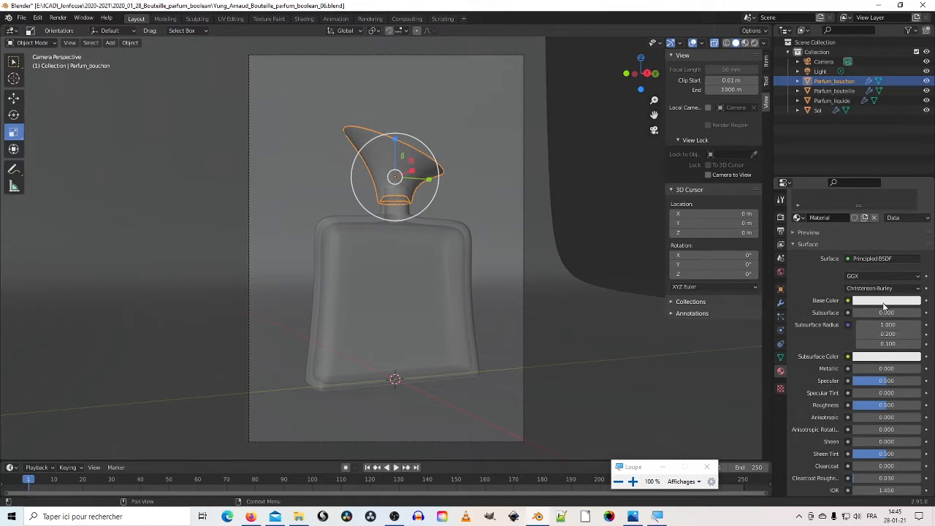
scroll(885, 305, down, 2)
click(884, 282)
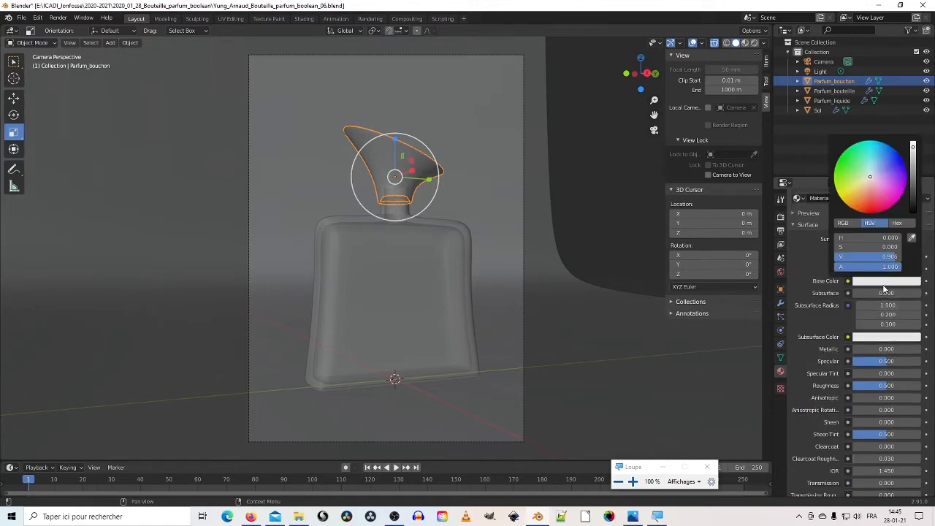
click(633, 516)
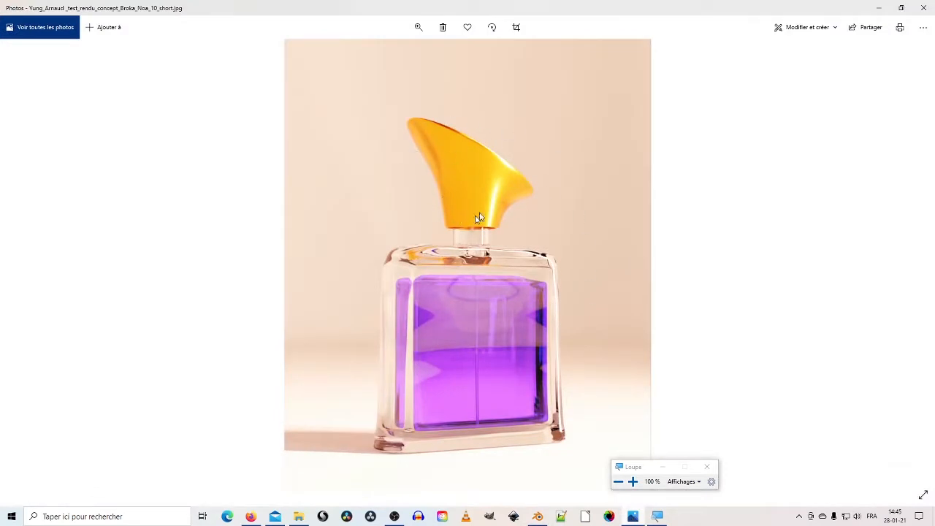
click(879, 8)
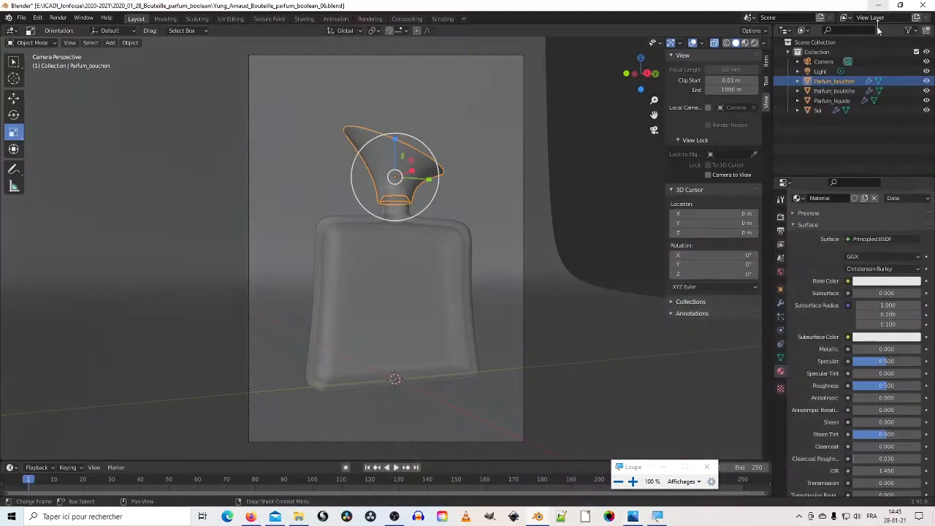
click(881, 282)
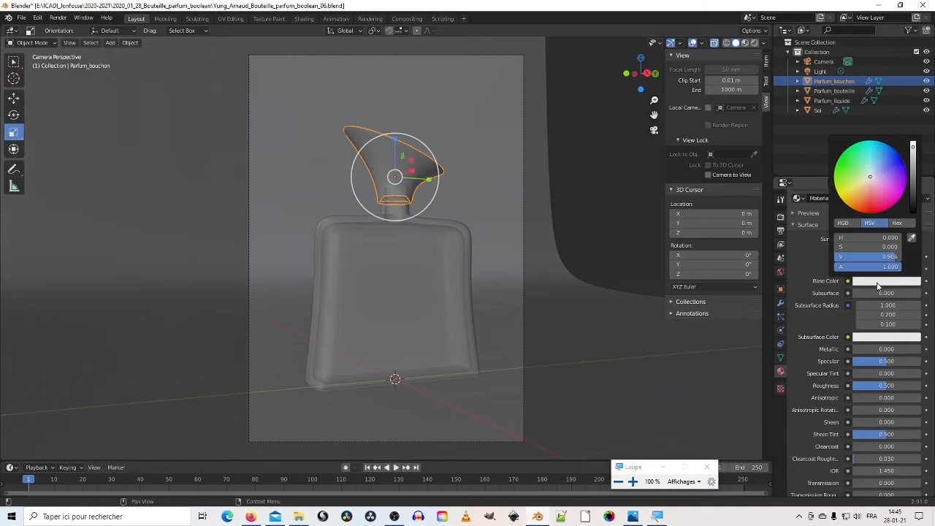
click(865, 185)
drag(851, 248, 872, 248)
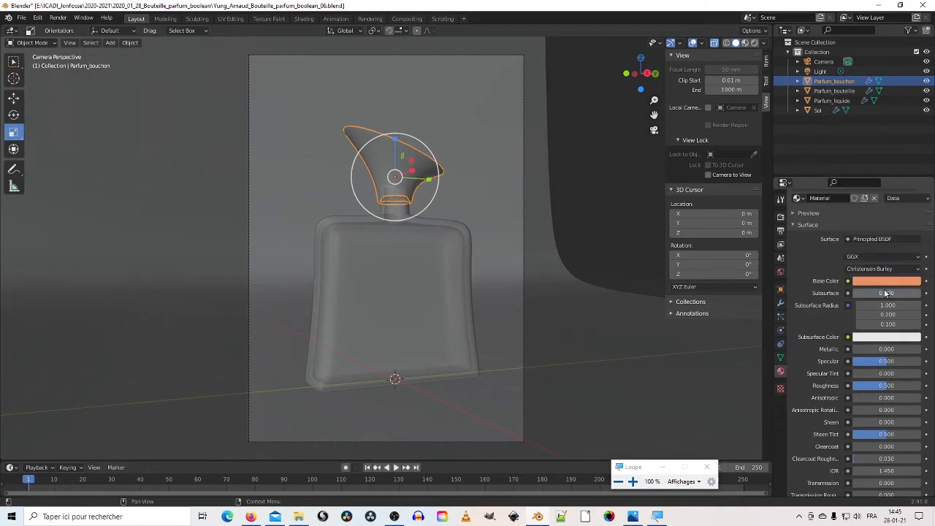
scroll(884, 296, down, 2)
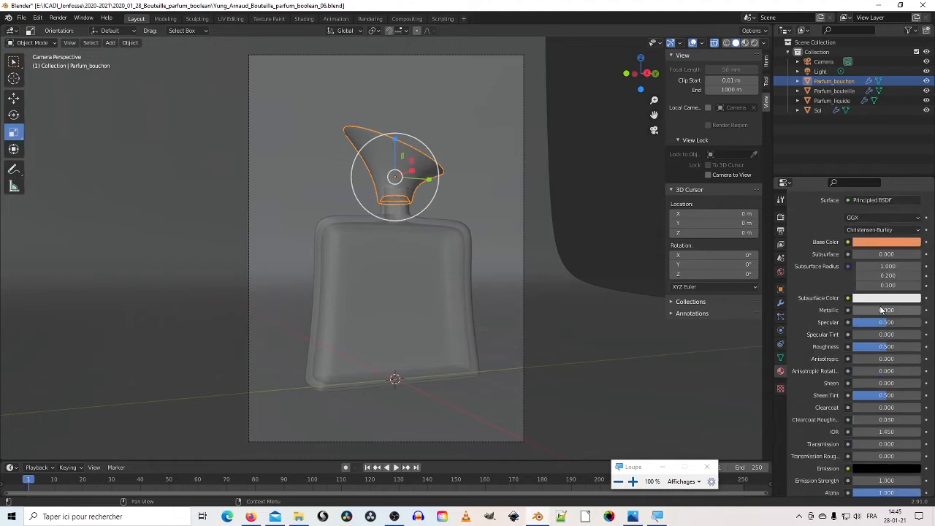
drag(858, 313, 925, 315)
scroll(833, 319, down, 1)
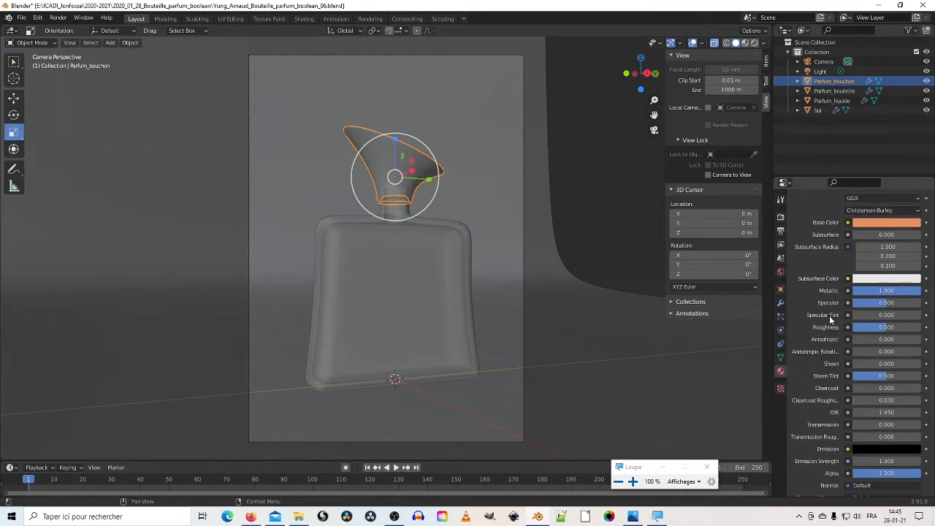
scroll(830, 317, up, 1)
key(ctrl+z)
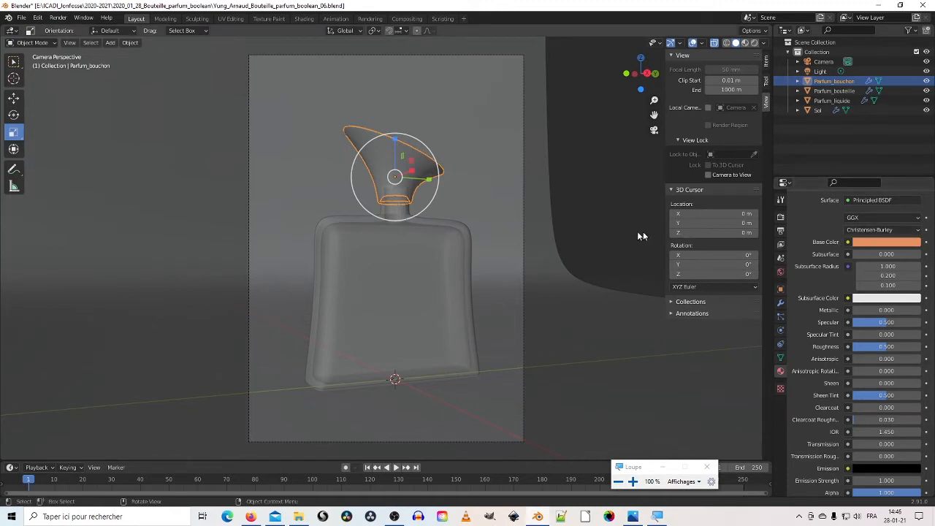
- Render the scene to check the orange non-metallic cap and close the render window
key(F12)
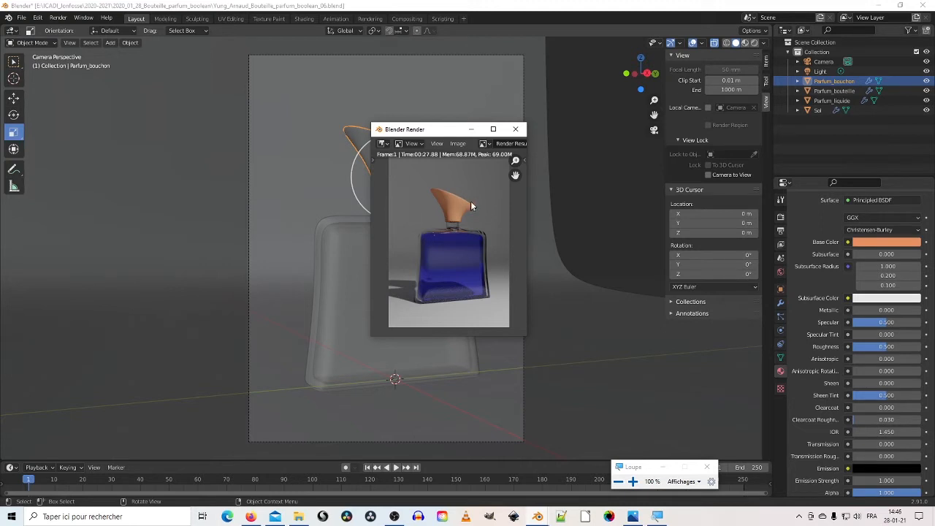
click(519, 131)
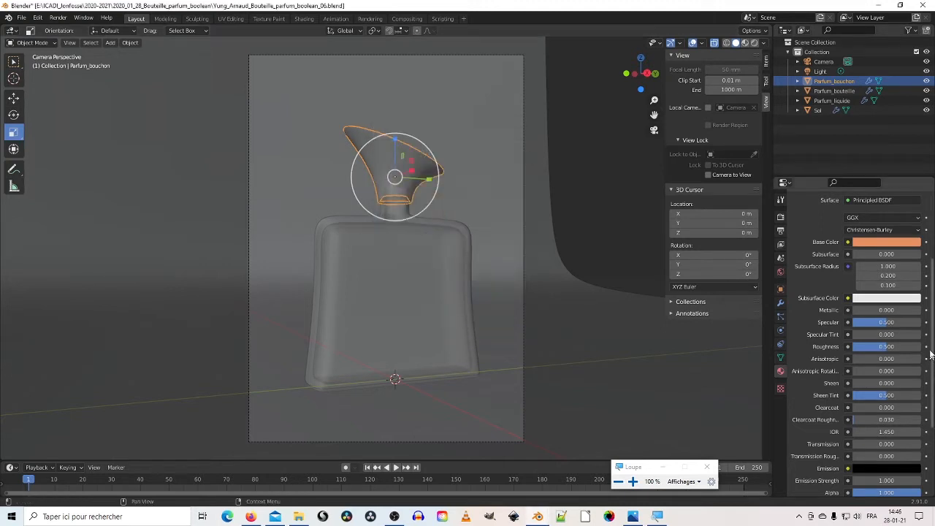
- Raise the cap material's Metallic and Specular values to 1.000, test-rendering the scene after each change
drag(858, 314, 922, 315)
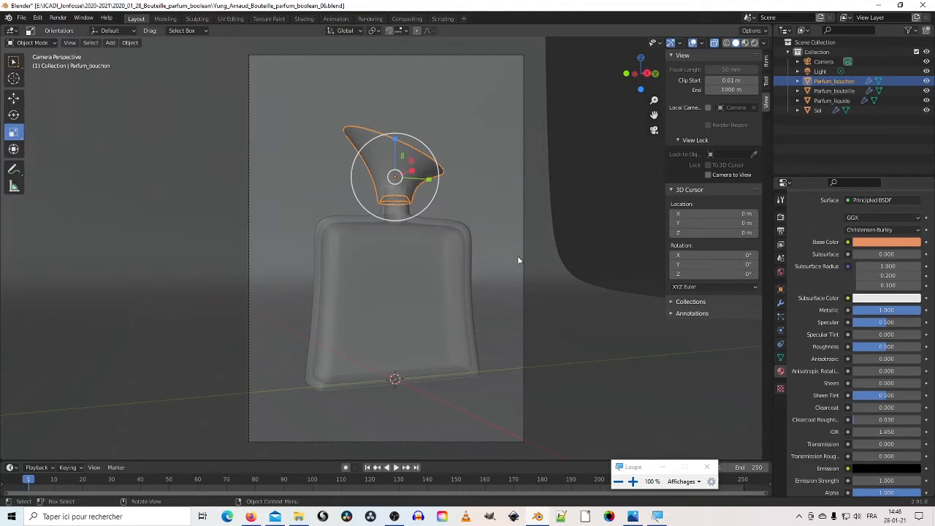
key(F12)
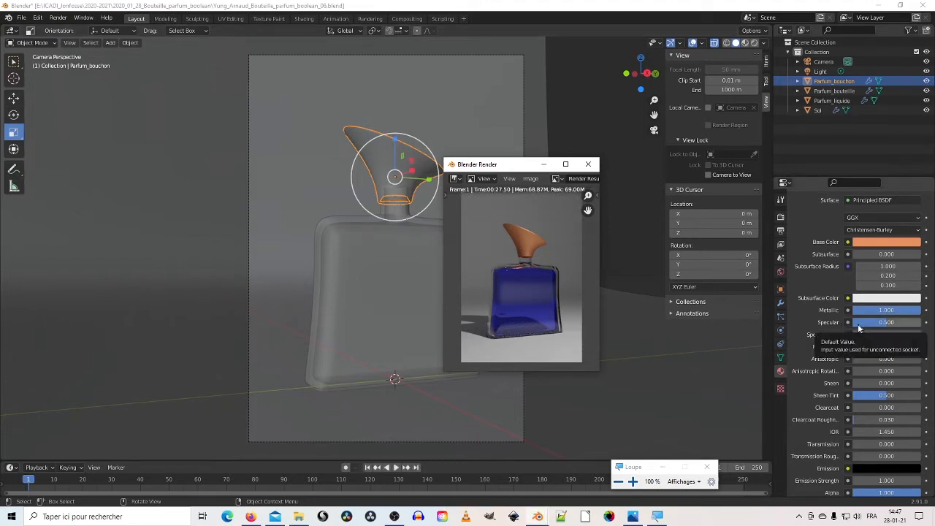
drag(885, 324, 922, 324)
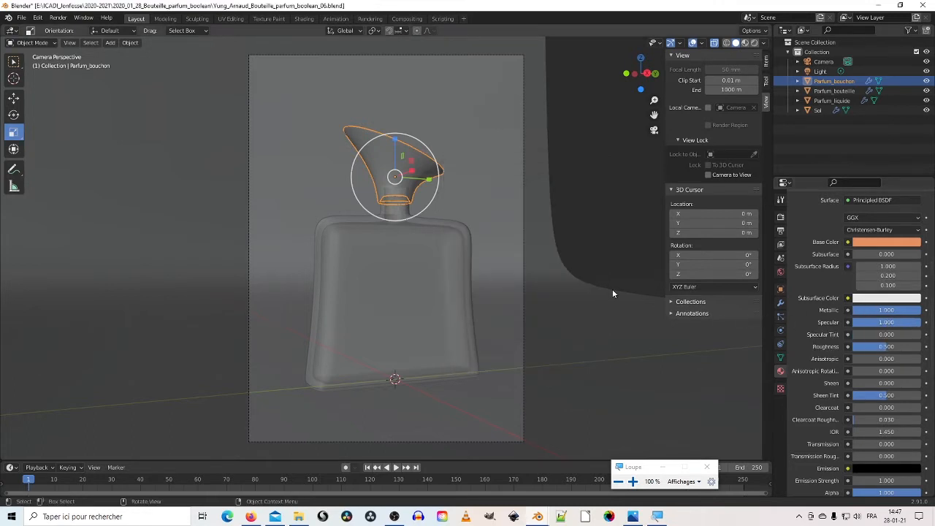
key(F12)
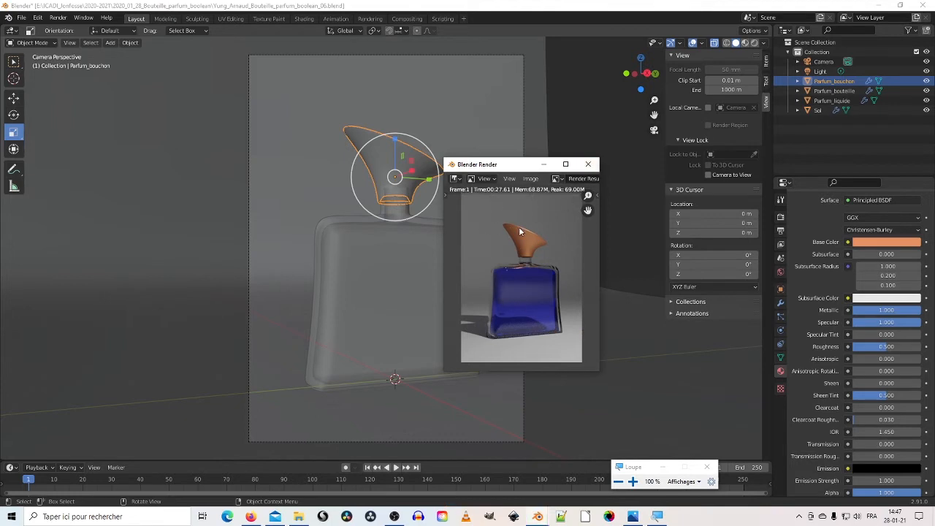
- Close the render window and assign a Sky Texture to the World background colour
click(586, 165)
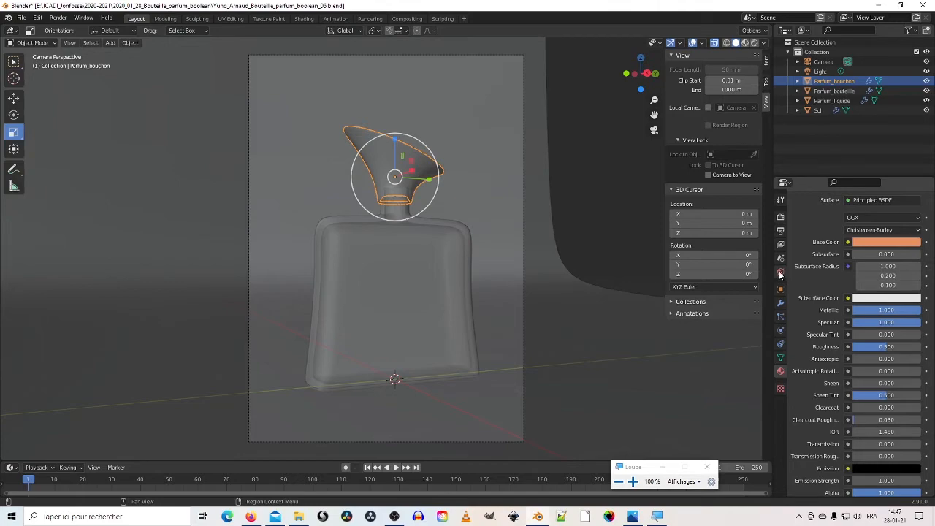
key(super+plus)
key(super+plus)
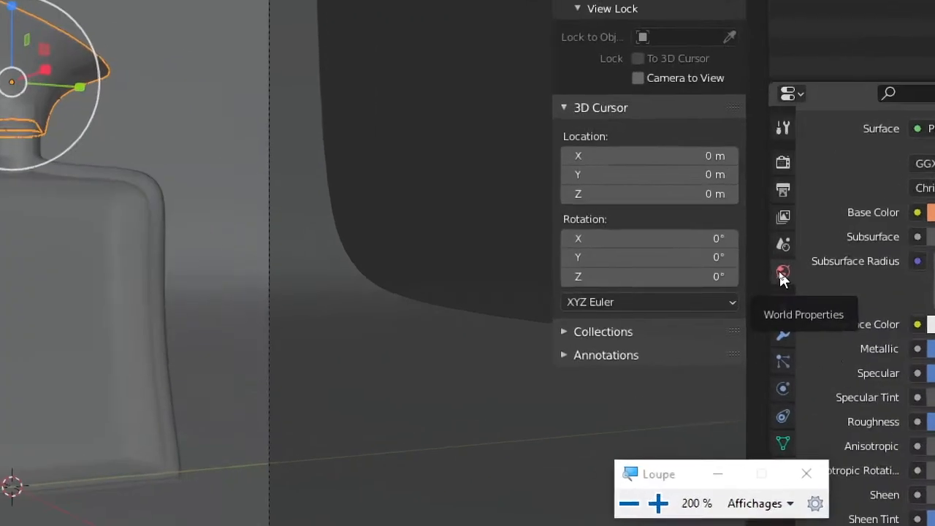
key(super+minus)
key(super+minus)
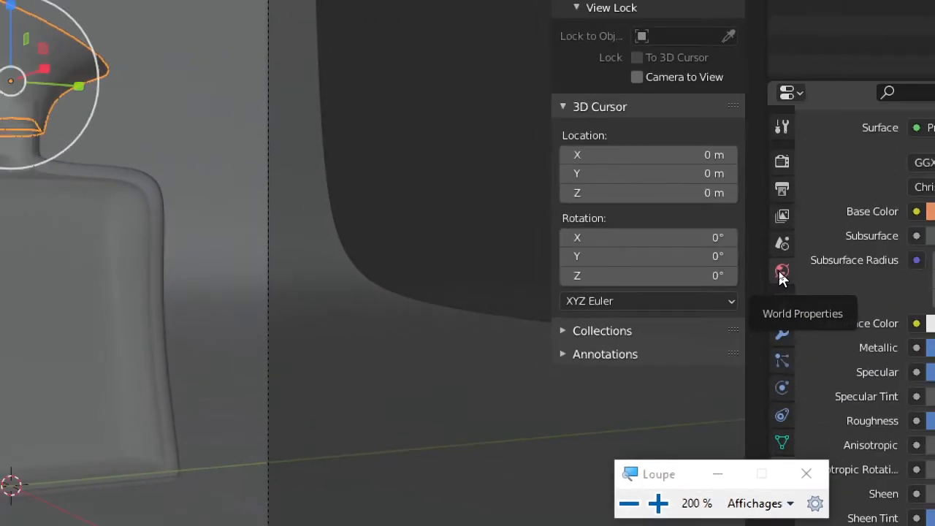
click(781, 273)
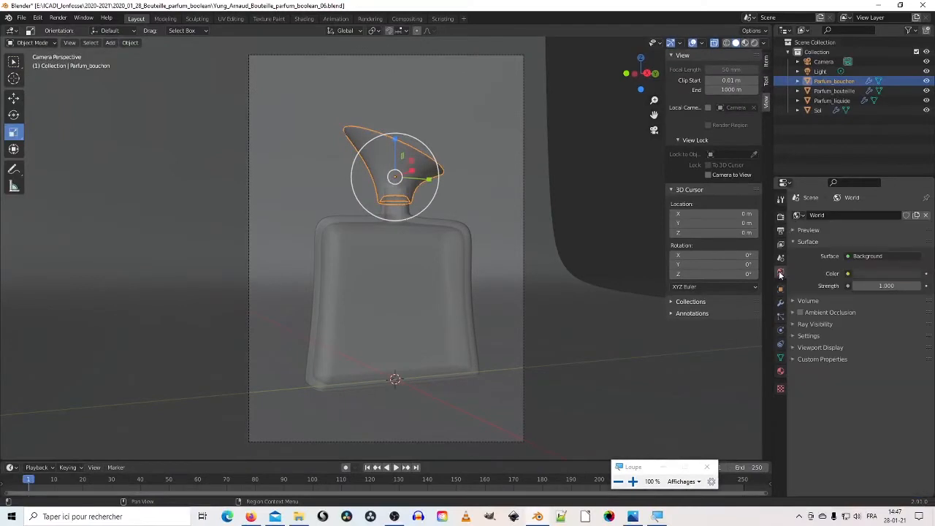
click(848, 274)
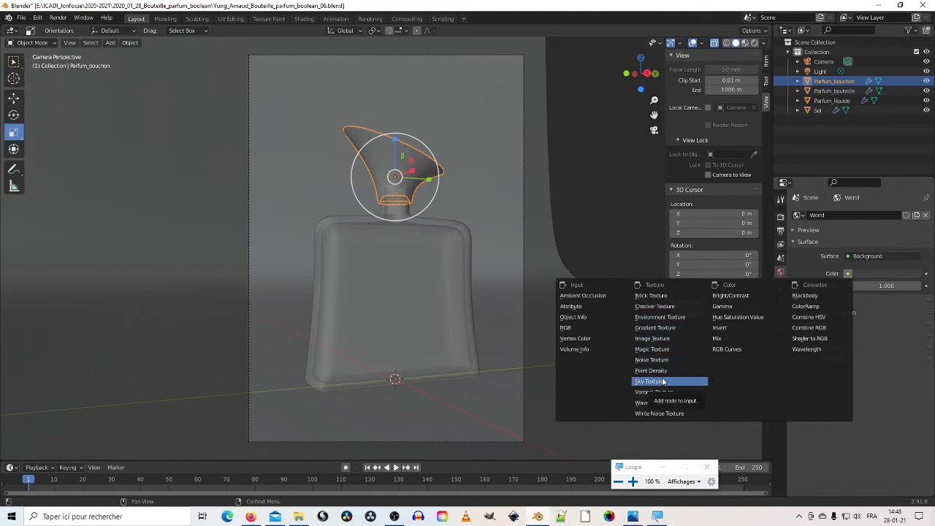
key(super+plus)
key(super+plus)
key(super+minus)
key(super+minus)
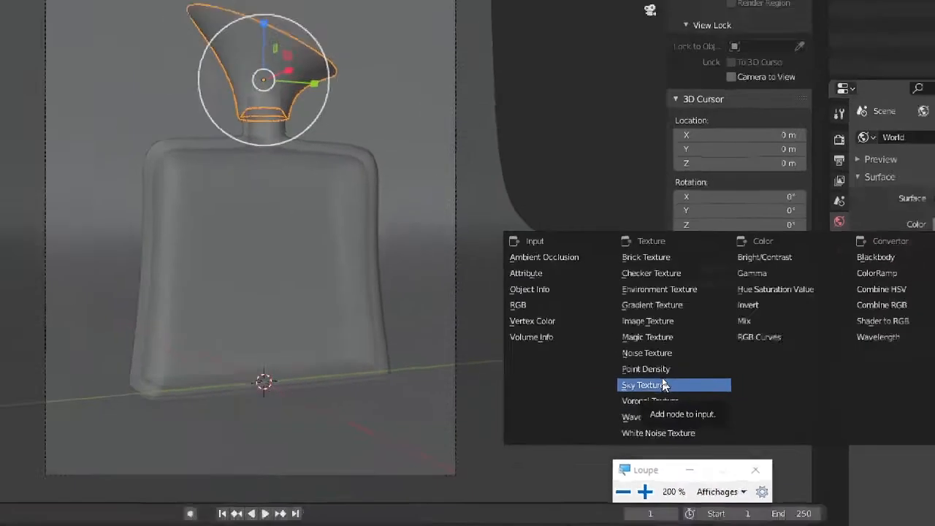
click(663, 381)
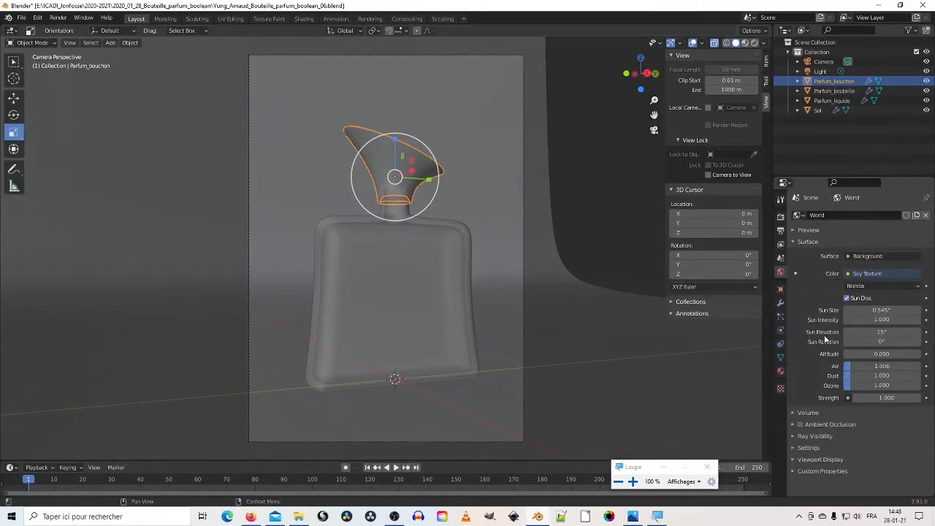
- Review the Nishita sky settings and render the scene to check the new sky lighting
key(super+plus)
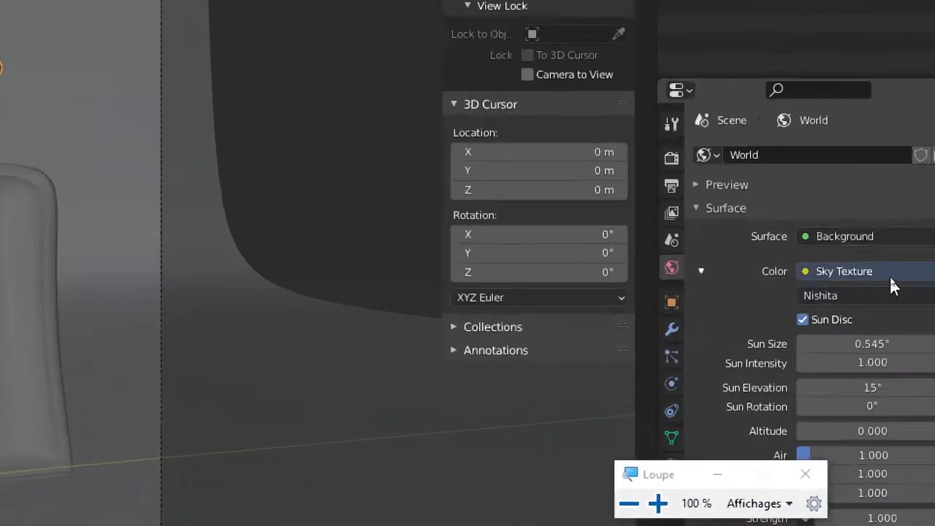
key(super+plus)
key(super+minus)
key(super+minus)
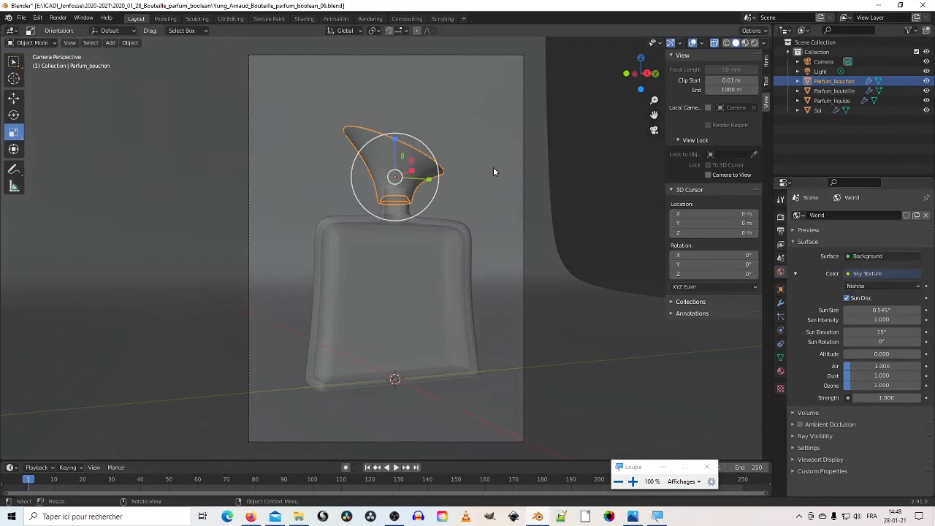
key(F12)
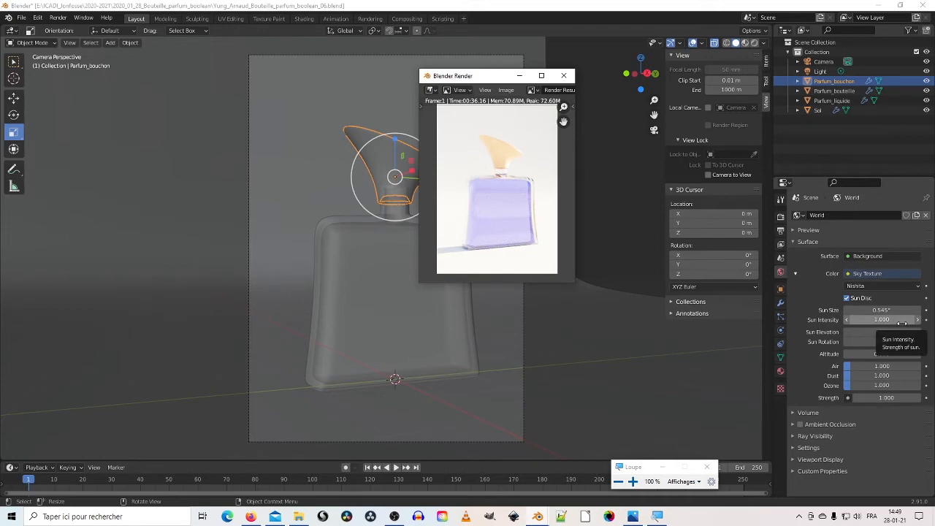
- Set the sky texture's Sun Intensity to 0.4 and test-render the scene
key(super+plus)
key(super+plus)
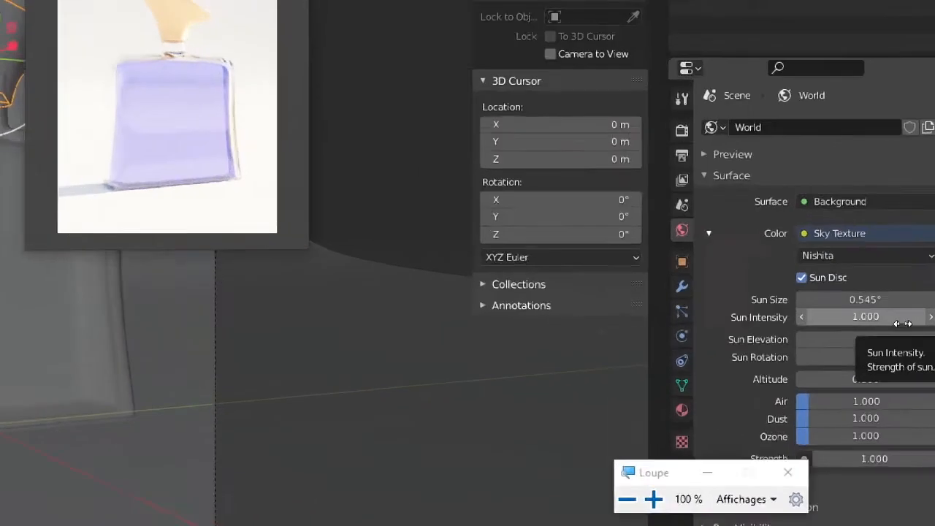
key(super+minus)
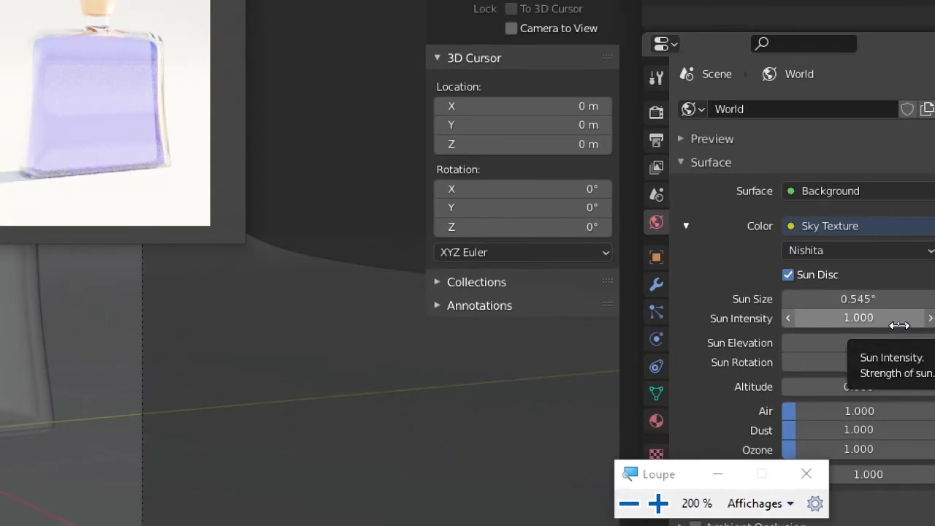
click(845, 314)
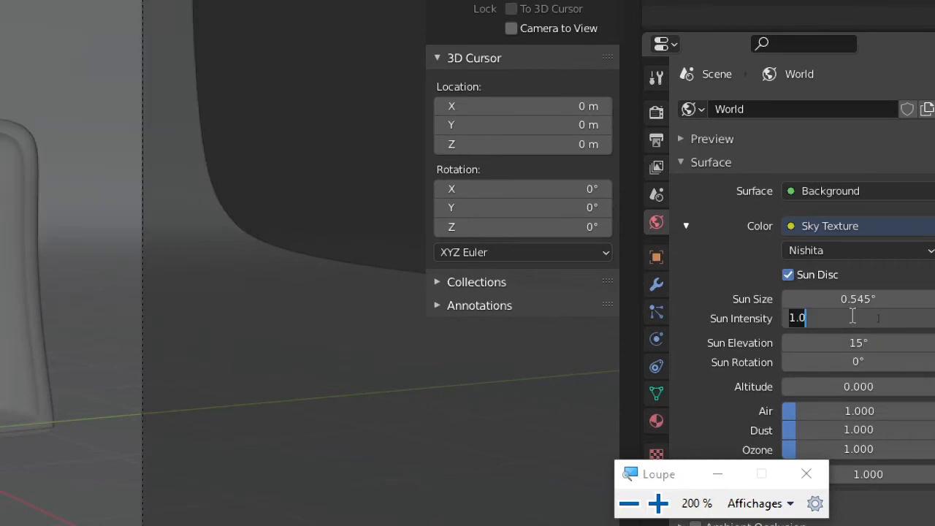
text(0.4)
key(Return)
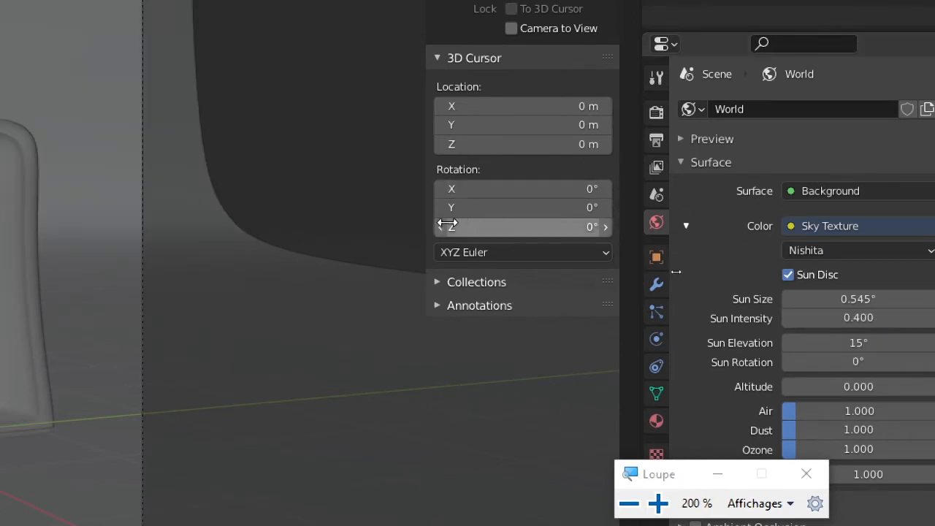
key(super+minus)
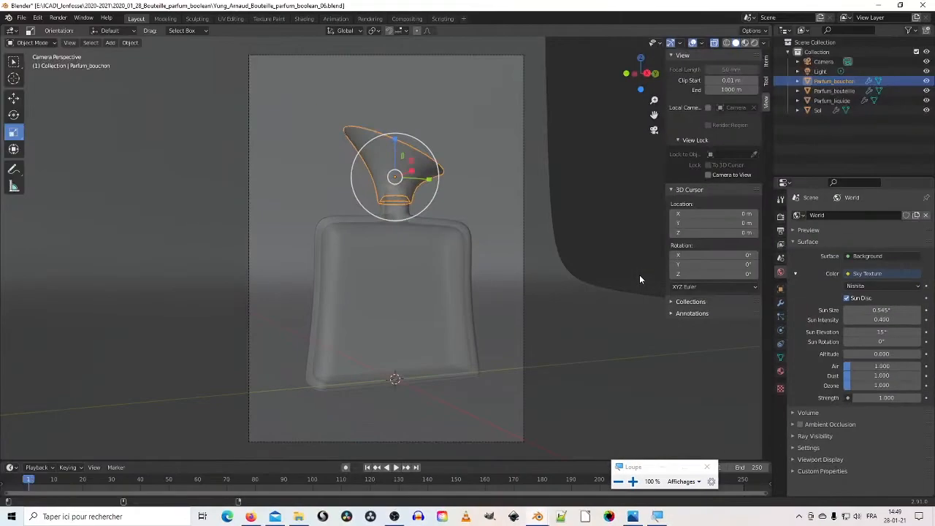
key(F12)
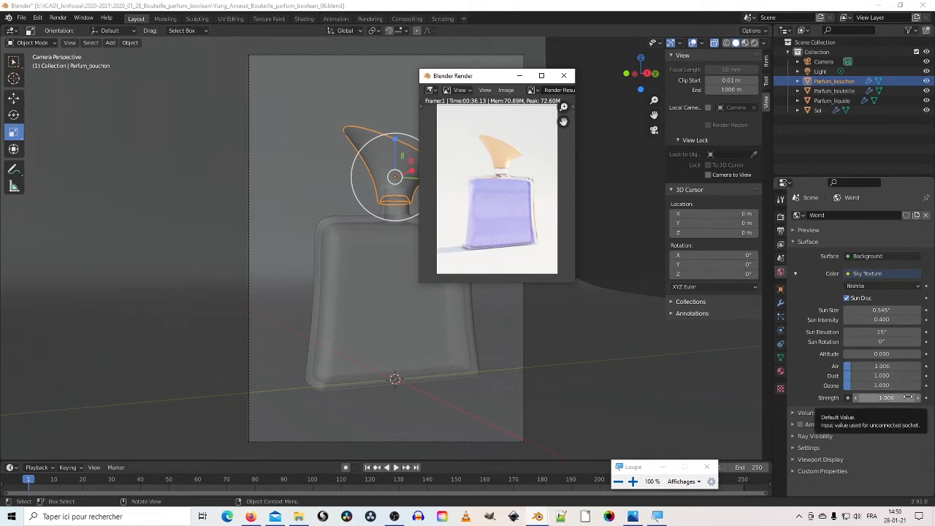
- Set the World background Strength to 0.4 and test-render the scene
key(super+plus)
key(super+plus)
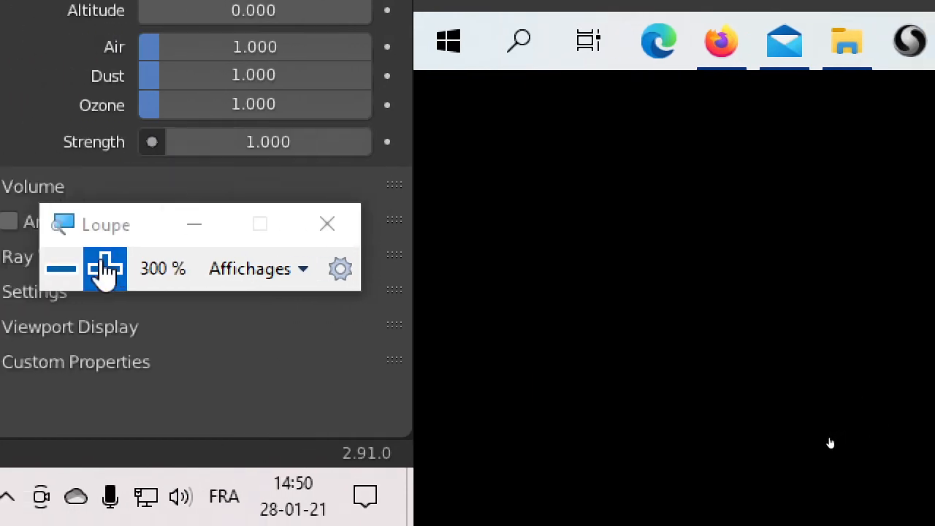
click(68, 269)
click(216, 365)
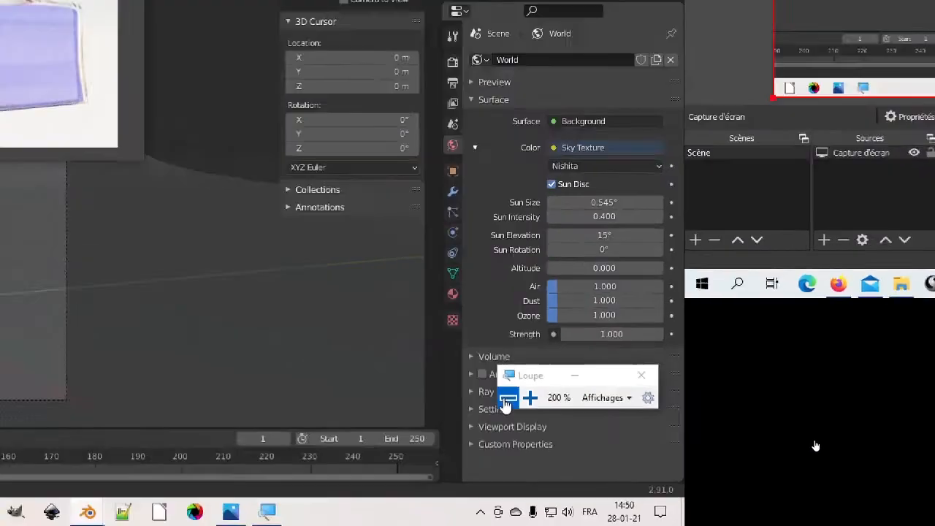
click(881, 398)
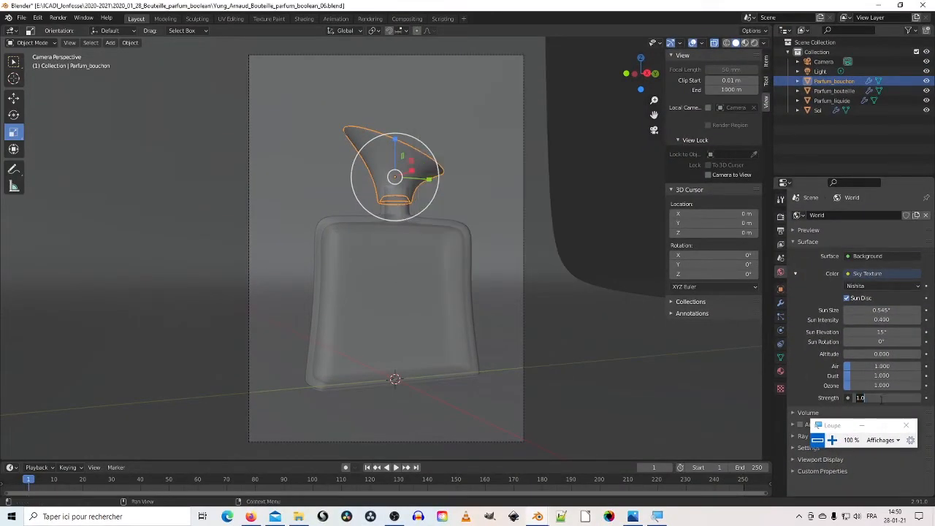
text(0.4)
key(Return)
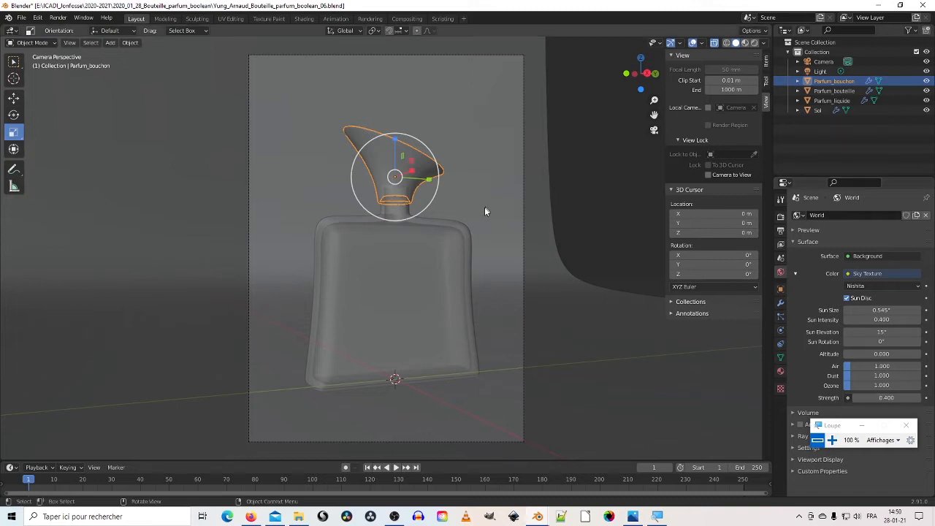
key(F12)
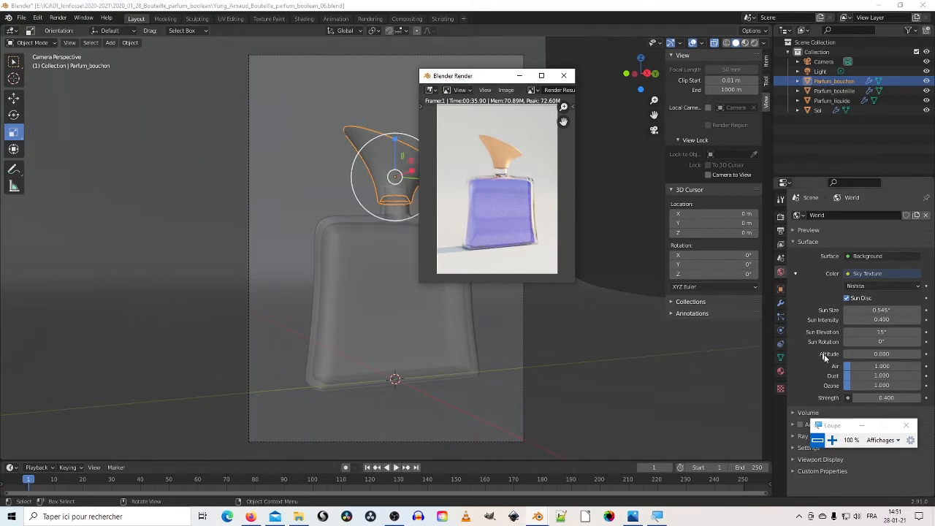
- Raise the sky texture's Ozone to 3.112 and inspect the bottle's liquid up close in a new render
drag(850, 389, 867, 390)
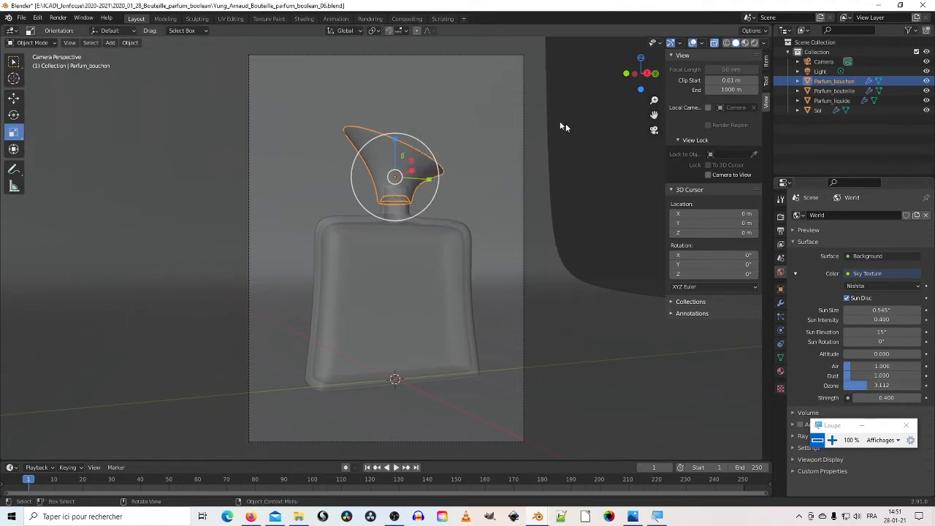
key(F12)
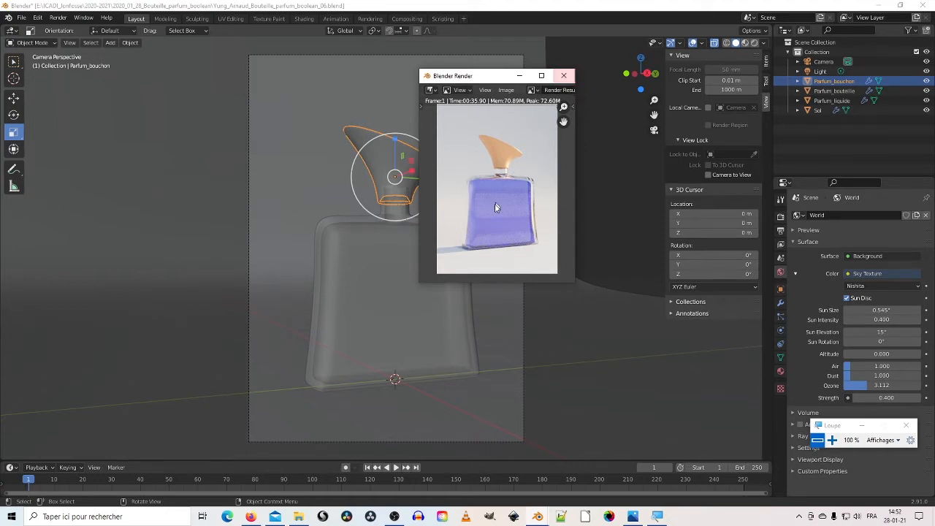
scroll(500, 233, up, 2)
scroll(500, 232, up, 2)
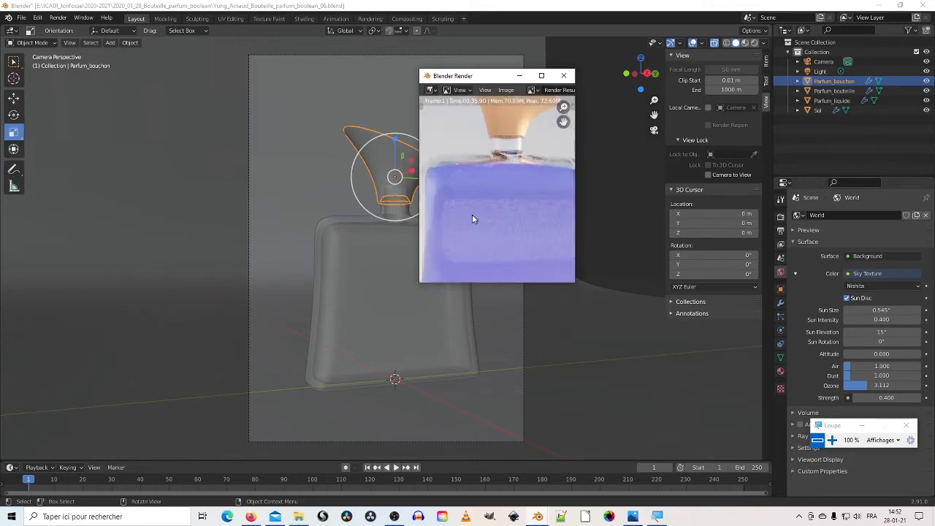
scroll(478, 265, down, 1)
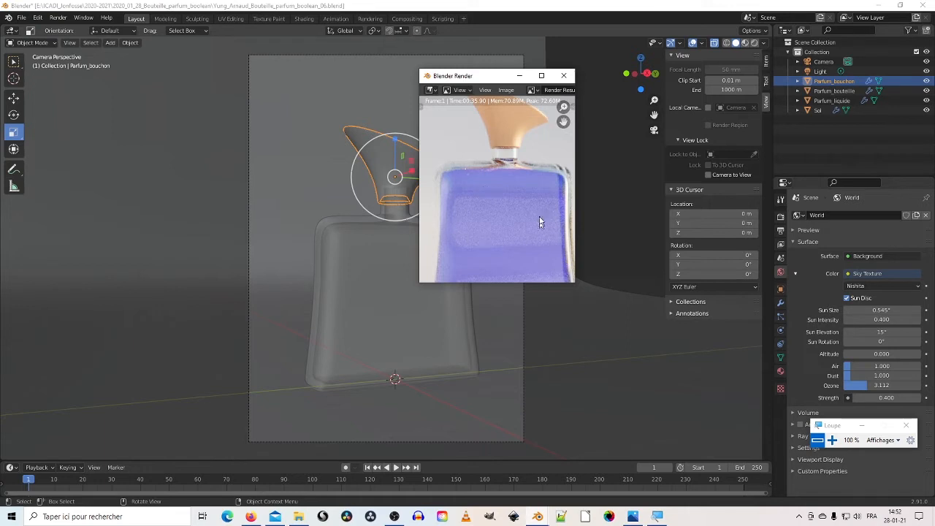
scroll(506, 194, down, 1)
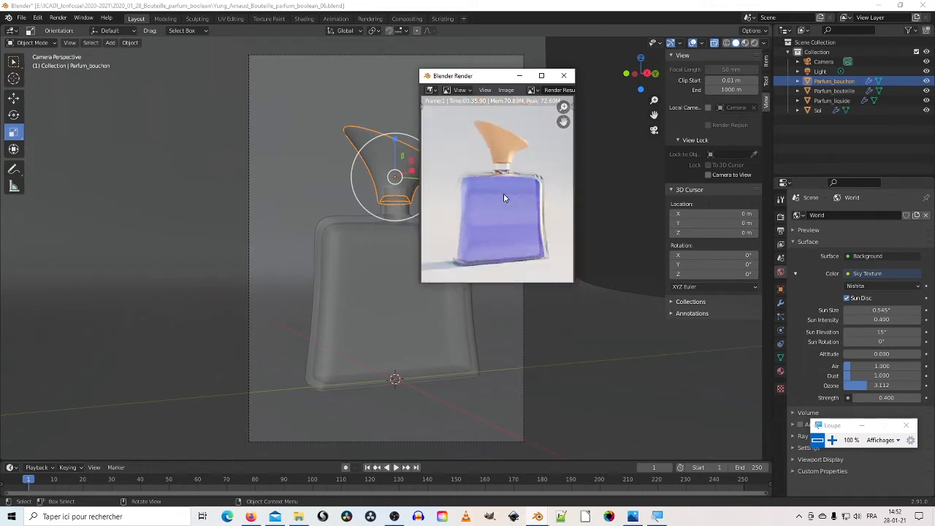
scroll(504, 193, down, 1)
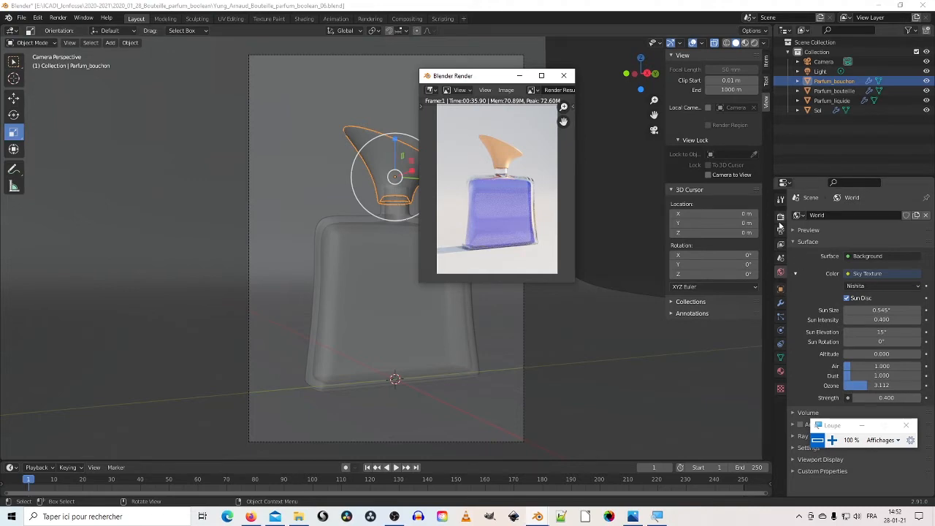
- Enable render denoising in the Cycles sampling settings with OpenImageDenoise as the denoiser
key(super+plus)
key(super+plus)
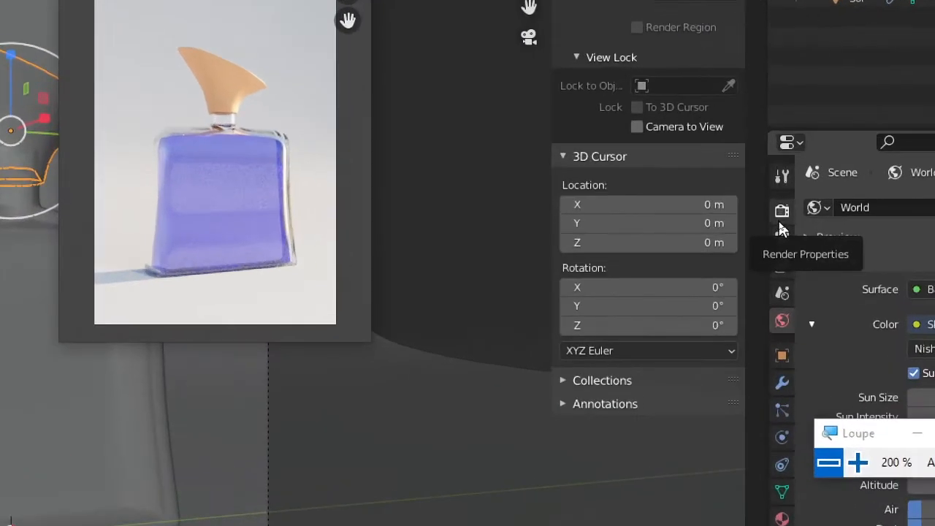
key(super+minus)
key(super+minus)
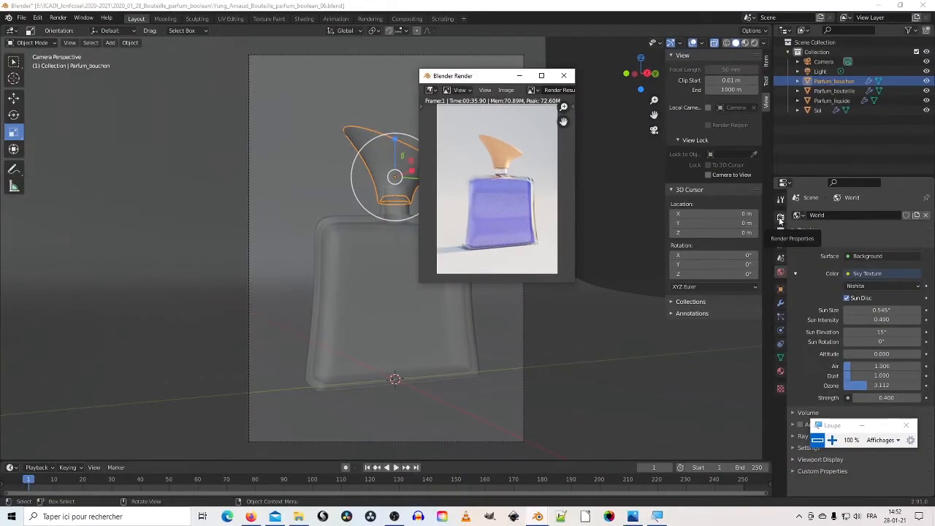
click(779, 219)
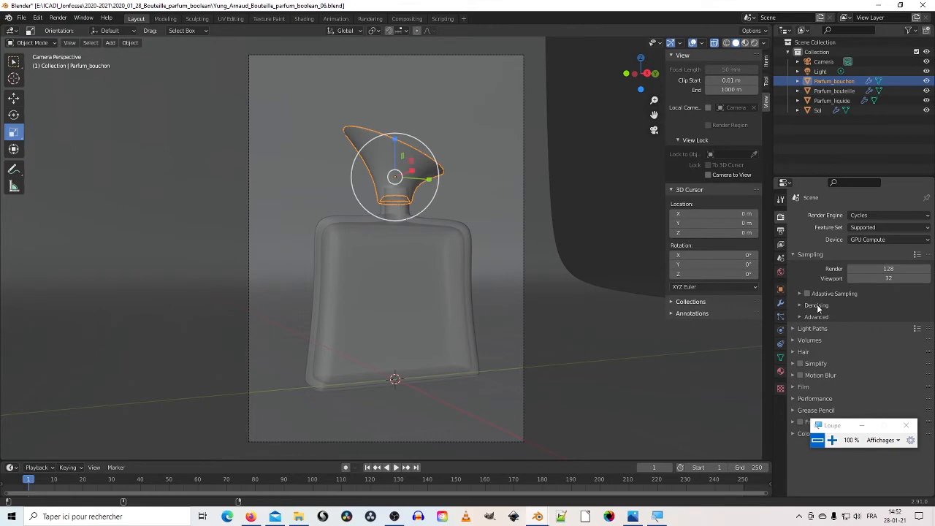
key(super+plus)
key(super+plus)
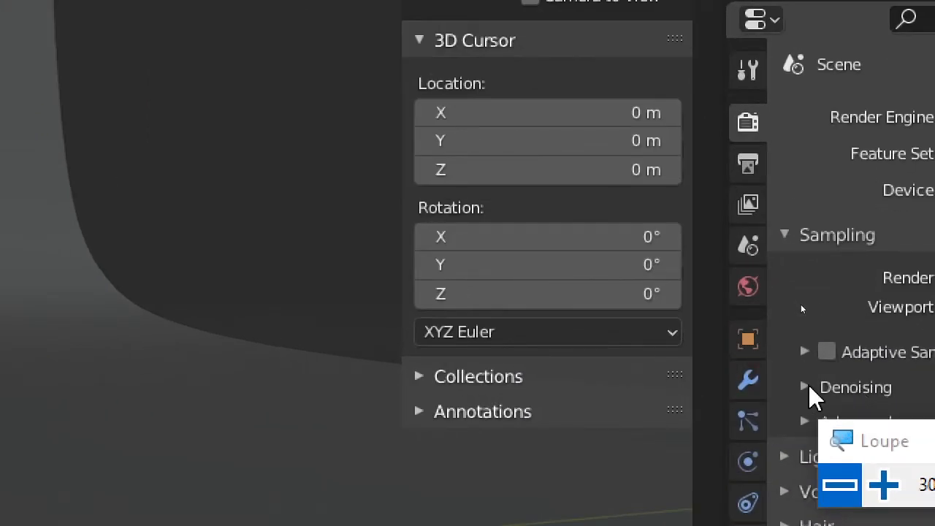
key(super+minus)
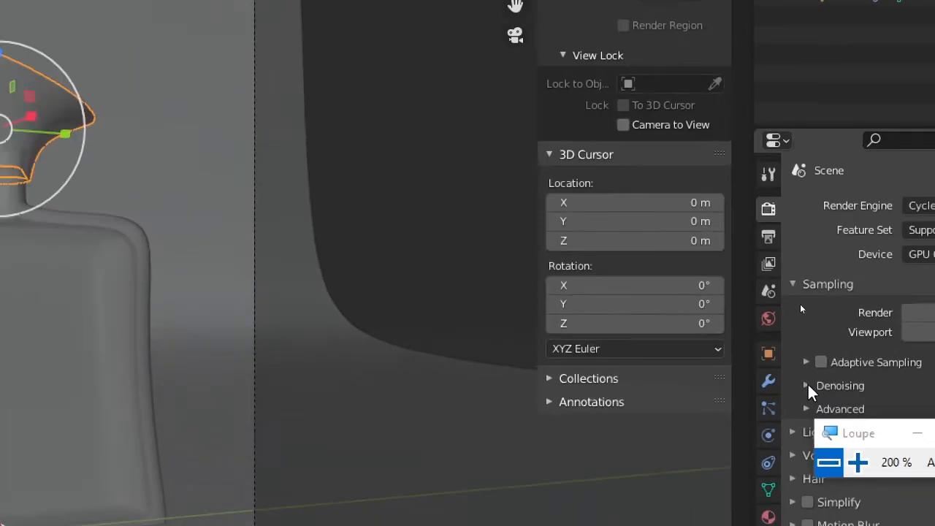
key(super+minus)
click(802, 306)
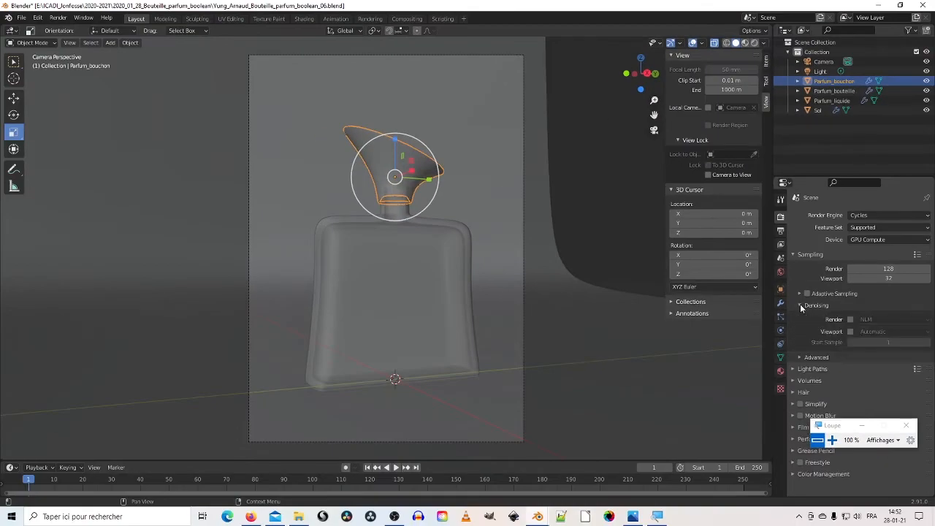
click(852, 320)
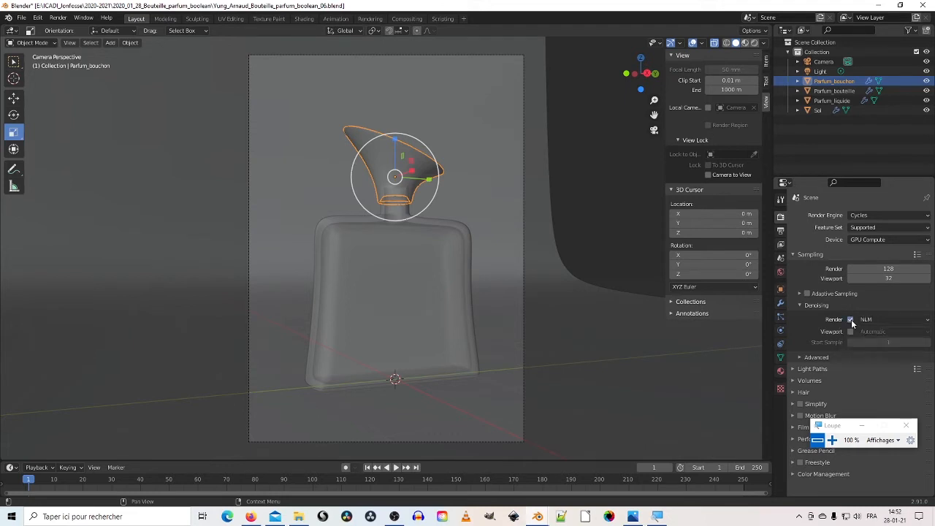
click(890, 320)
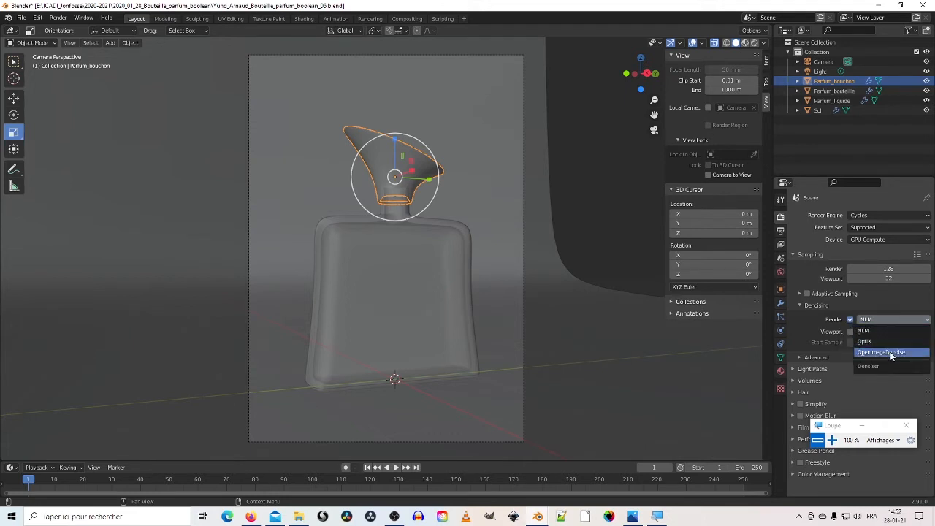
click(890, 352)
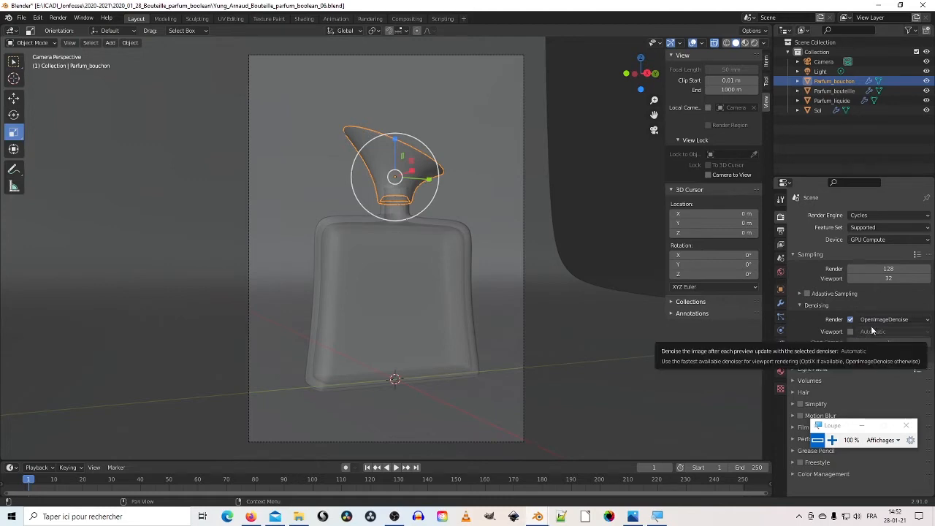
key(super+plus)
key(super+minus)
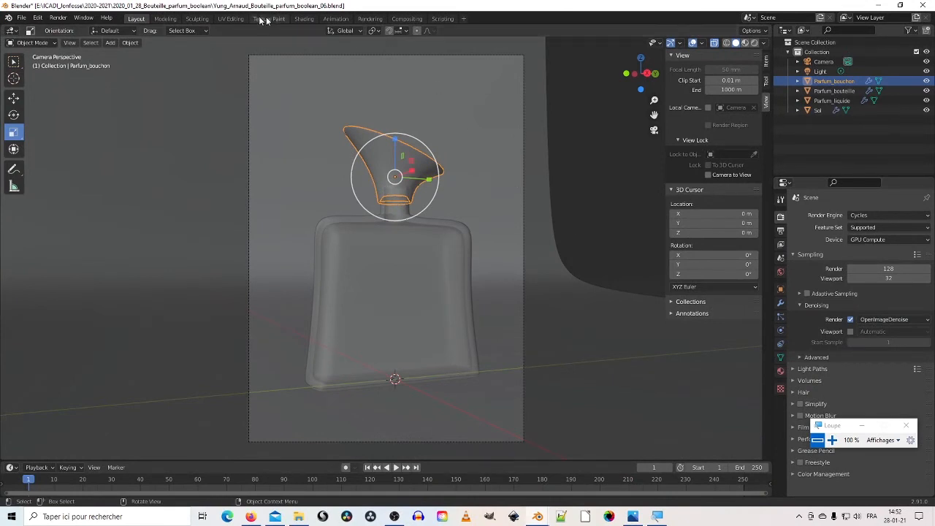
- Render the scene with denoising, inspect the liquid and glass up close, and close the render window
click(57, 18)
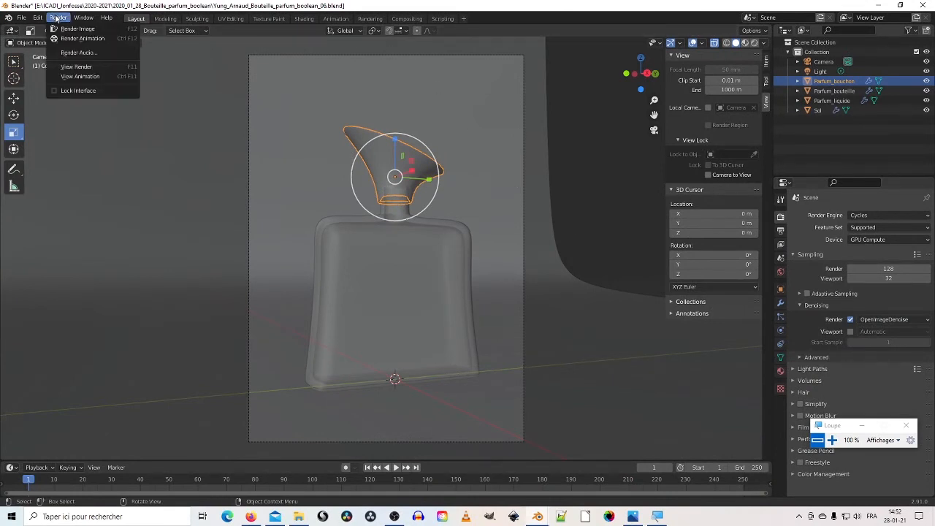
click(72, 66)
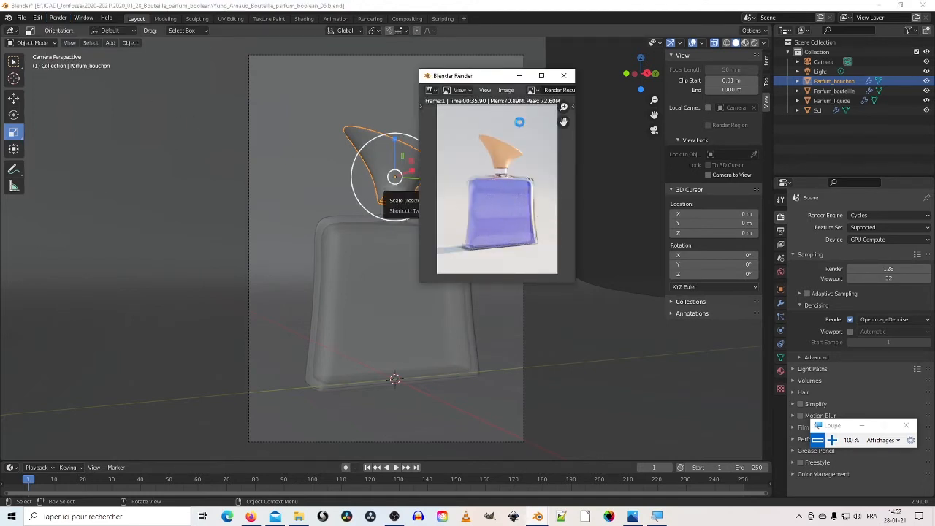
key(F12)
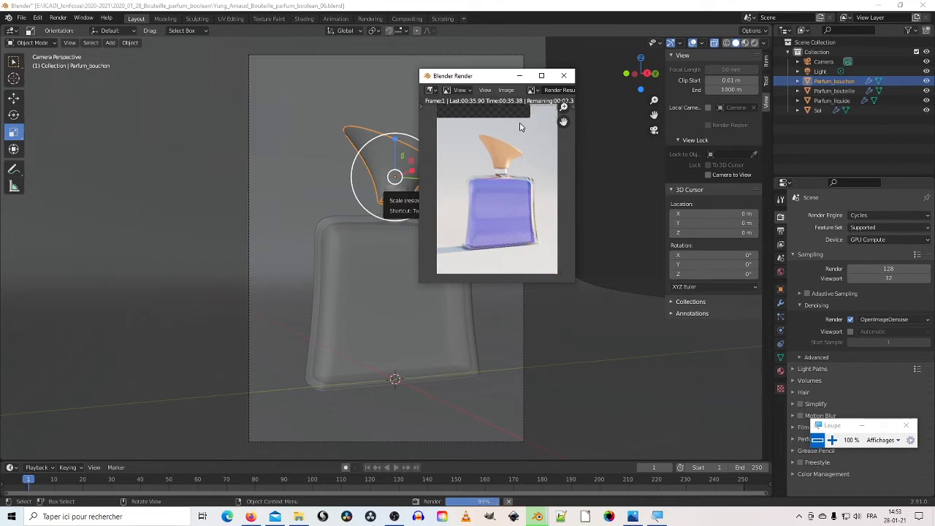
scroll(518, 219, up, 3)
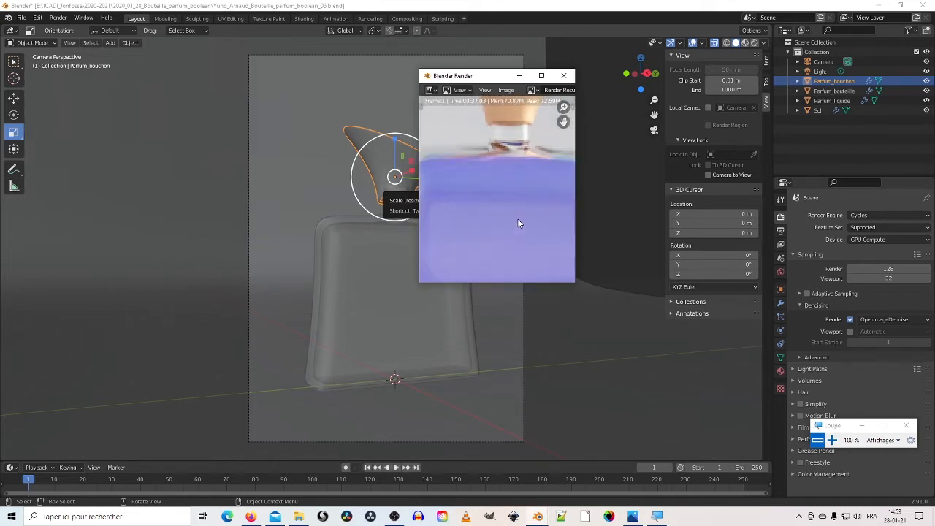
scroll(518, 219, down, 1)
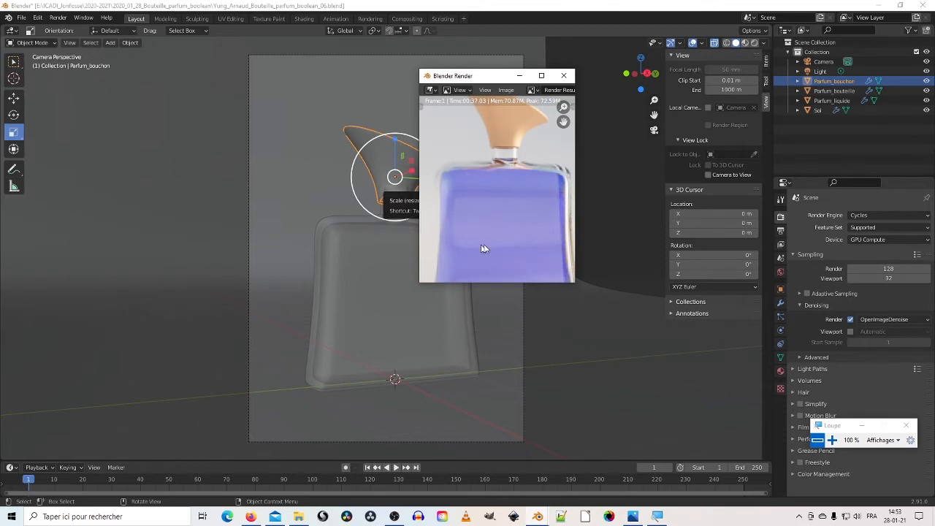
scroll(507, 199, down, 2)
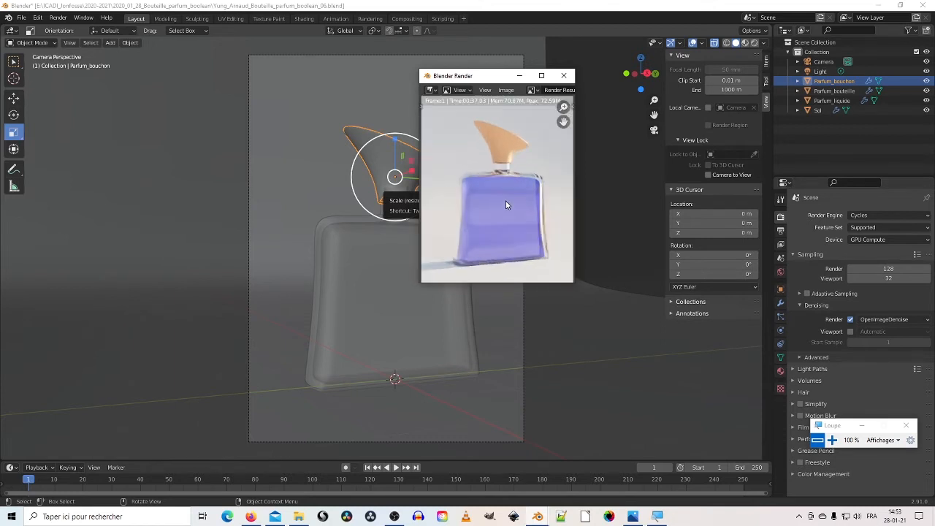
click(565, 76)
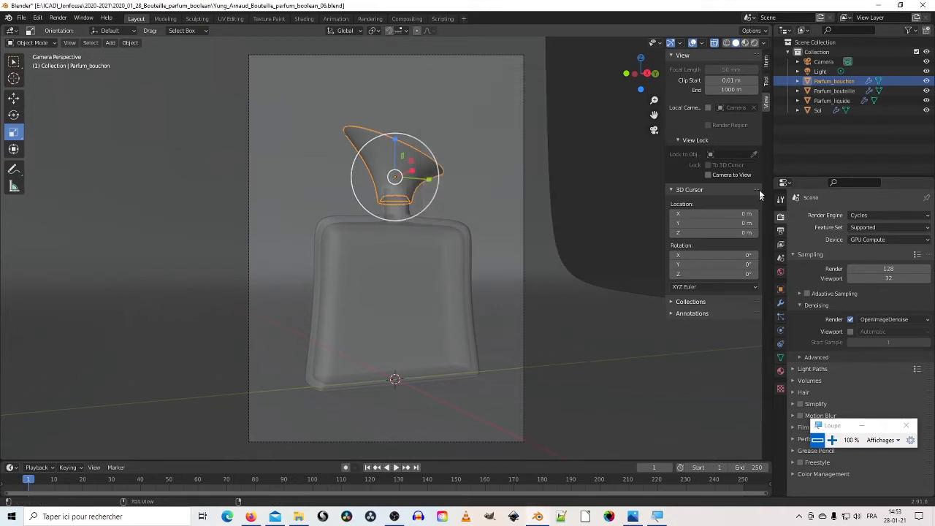
- Lock the camera to the view, reframe the bottle from a lower angle with some floor below it, and unlock the camera
click(708, 175)
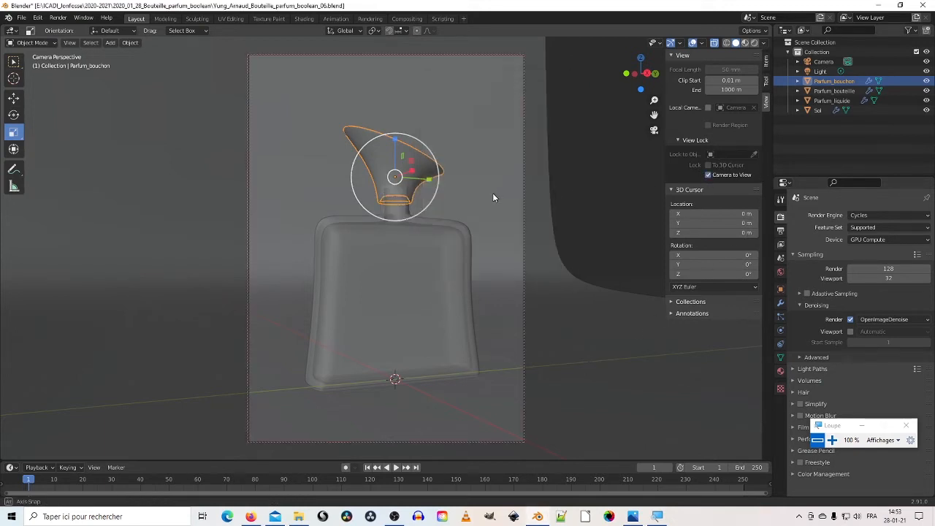
middle_drag(493, 193, 461, 209)
scroll(547, 336, up, 1)
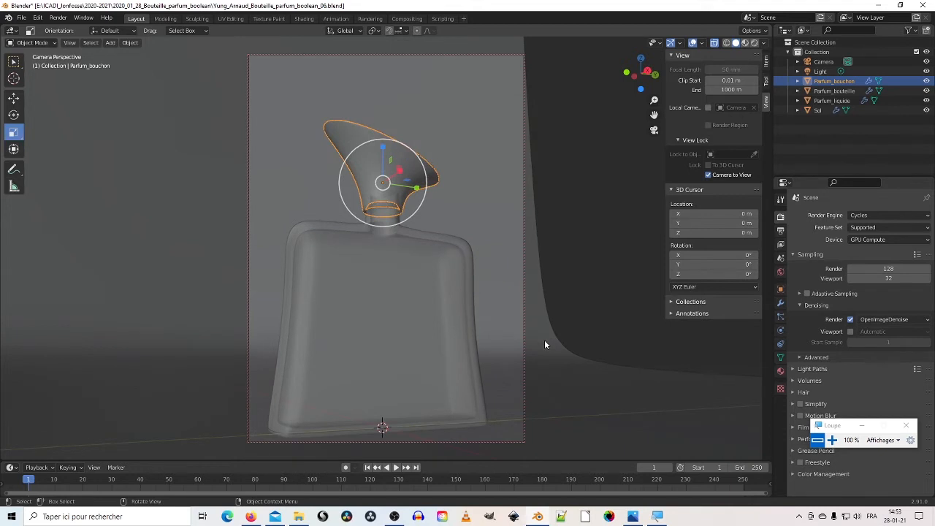
scroll(545, 340, down, 1)
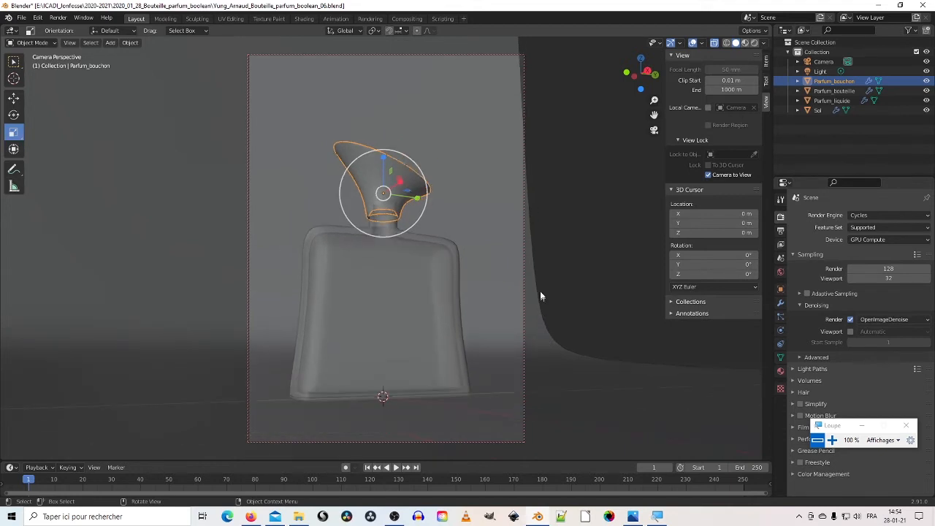
click(708, 175)
- Shift the Sol backdrop a short distance along the positive Y axis and save the file
scroll(611, 184, down, 1)
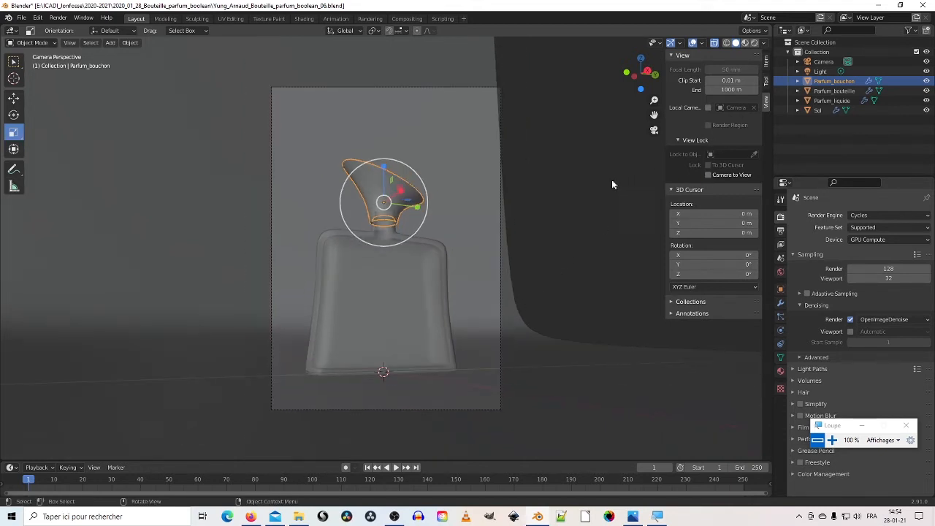
middle_drag(454, 101, 488, 179)
click(417, 274)
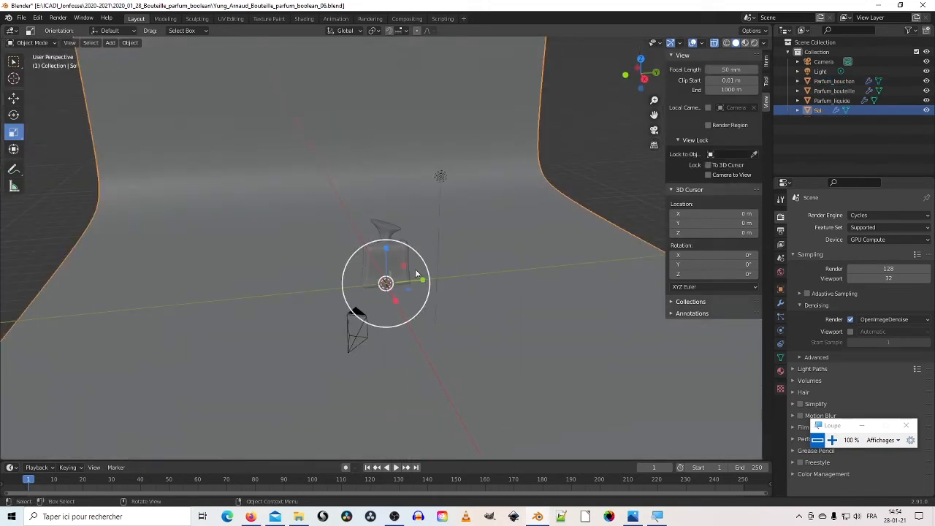
click(13, 97)
drag(421, 287, 448, 282)
click(22, 18)
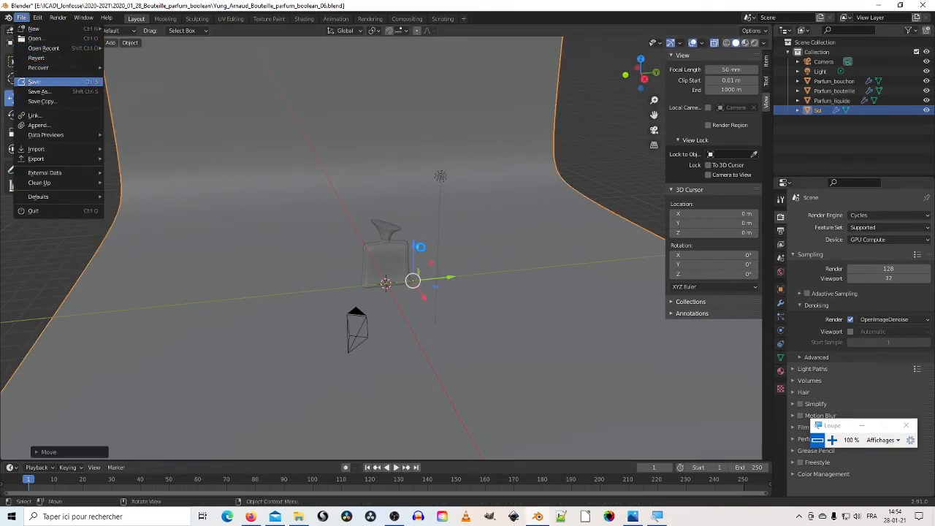
click(38, 82)
- Examine how the perfume bottle's base sits on the floor from a low frontal view
middle_drag(489, 256, 474, 274)
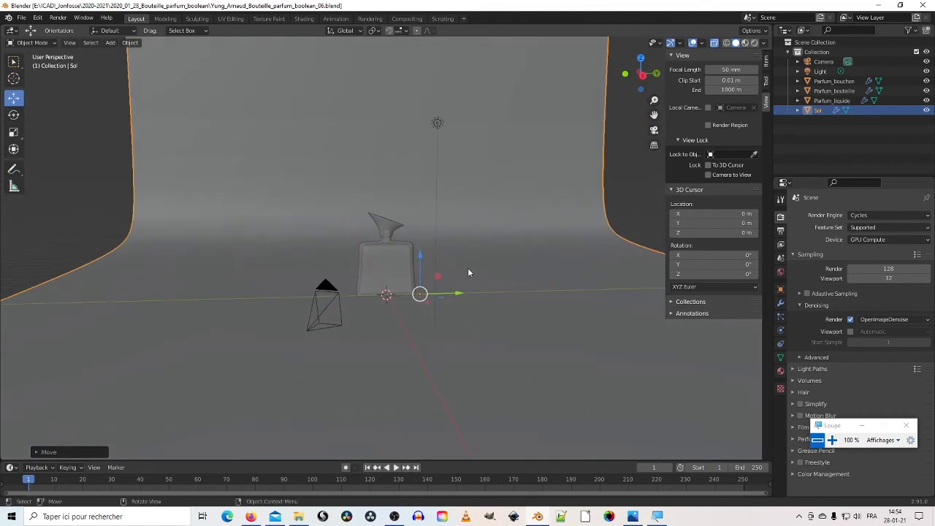
scroll(396, 298, up, 8)
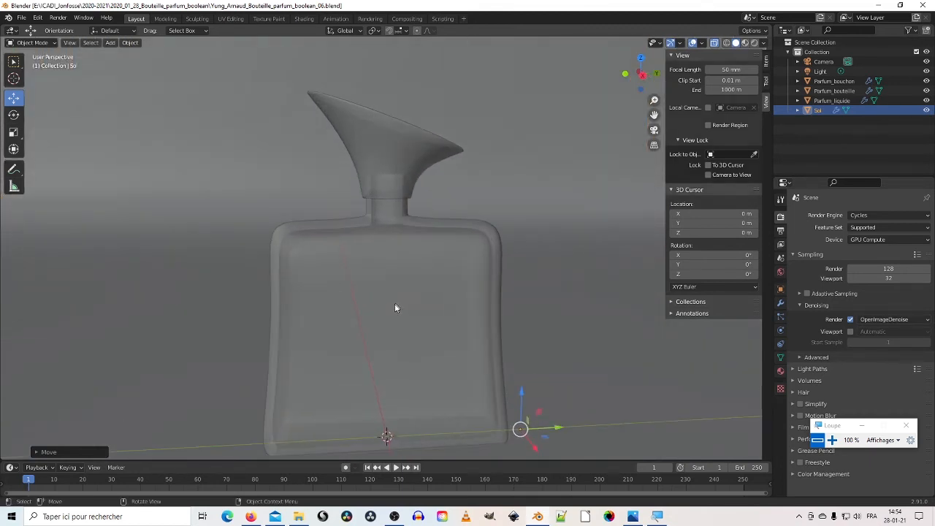
middle_drag(395, 308, 366, 245)
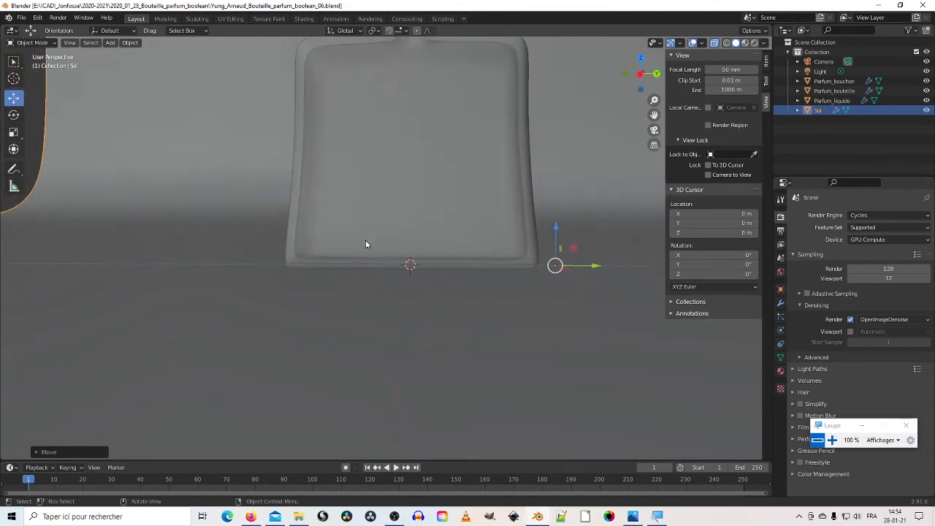
scroll(366, 244, down, 2)
shift+middle_drag(406, 195, 389, 299)
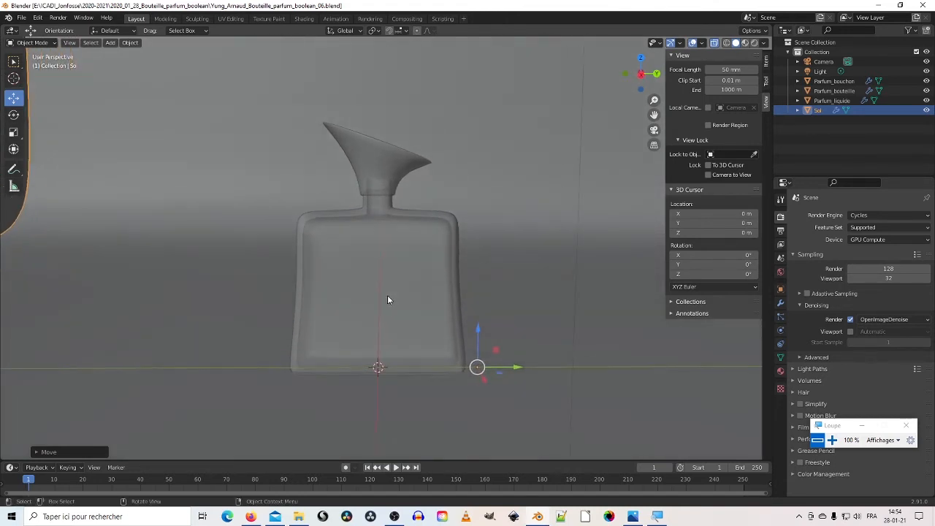
click(432, 231)
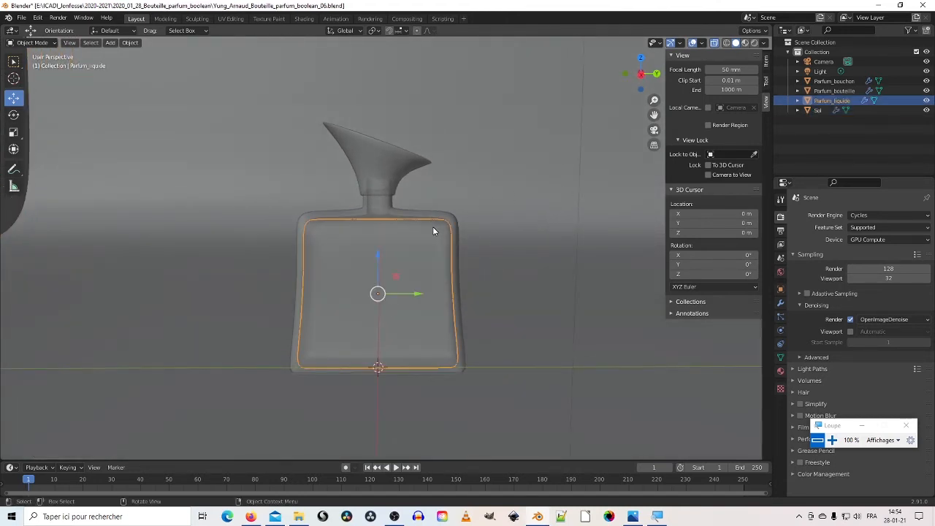
shift+click(390, 209)
shift+click(245, 148)
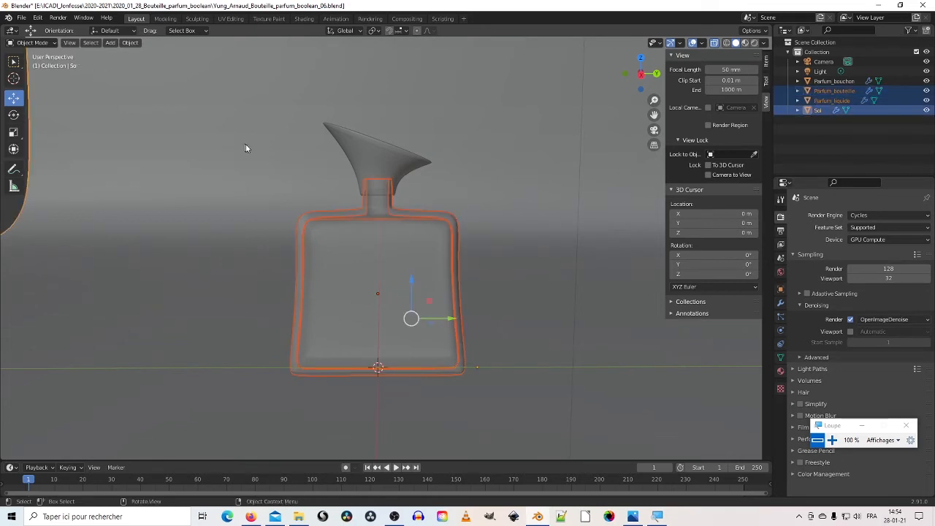
click(367, 146)
shift+click(344, 212)
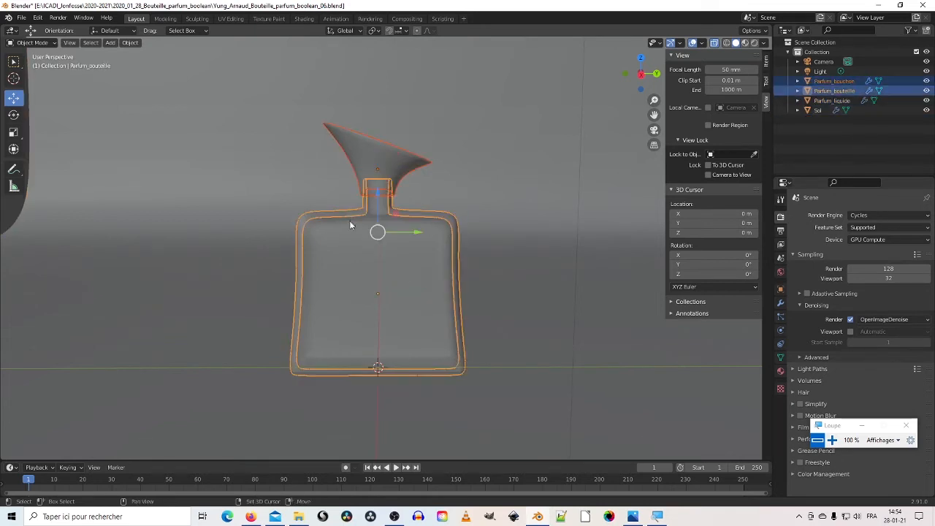
shift+click(354, 234)
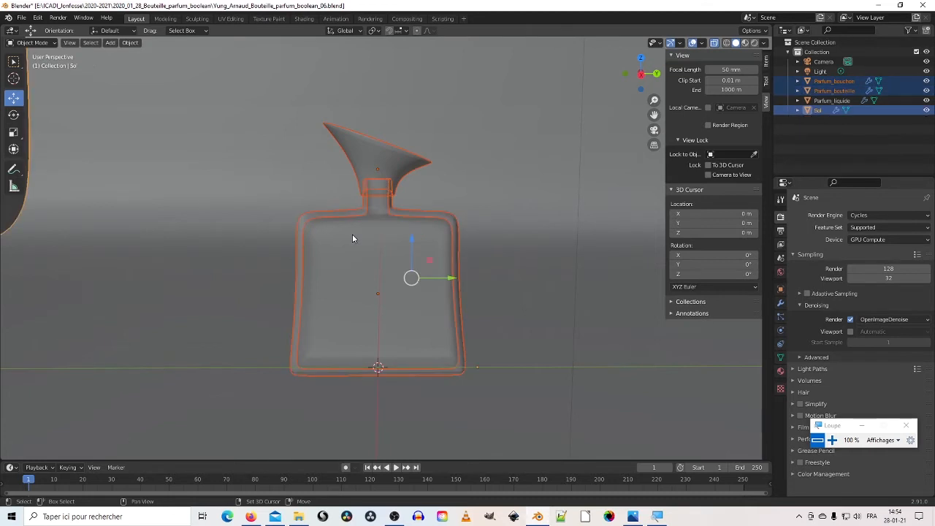
- Select Parfum_bouteille, Parfum_liquide and Parfum_bouchon together, raise them slightly along the Z axis, and check the base's clearance from the floor
shift+click(825, 102)
click(831, 100)
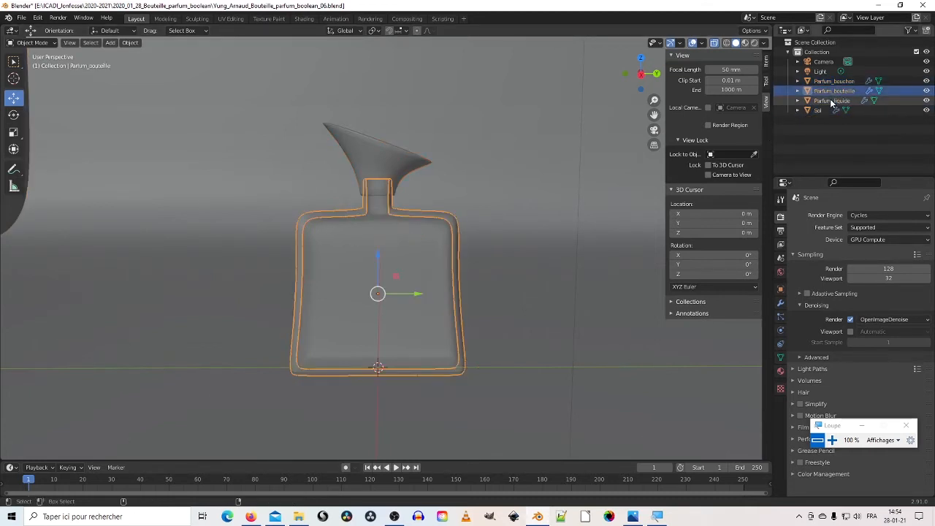
shift+click(834, 82)
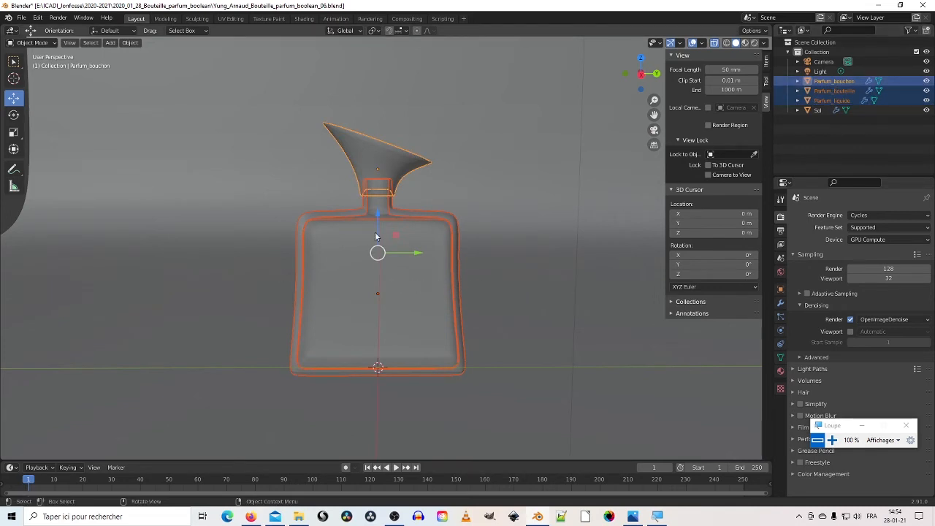
drag(378, 214, 374, 195)
shift+middle_drag(339, 356, 360, 264)
scroll(344, 299, up, 1)
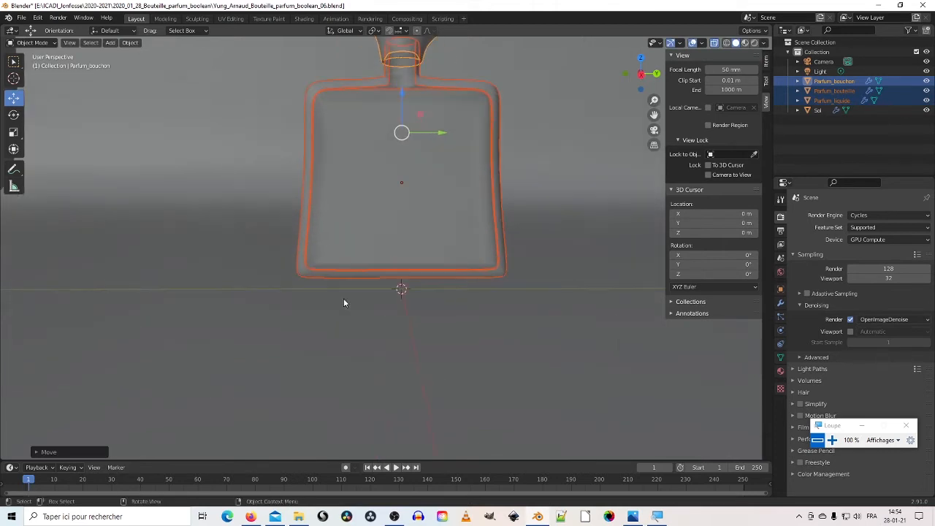
scroll(344, 302, up, 1)
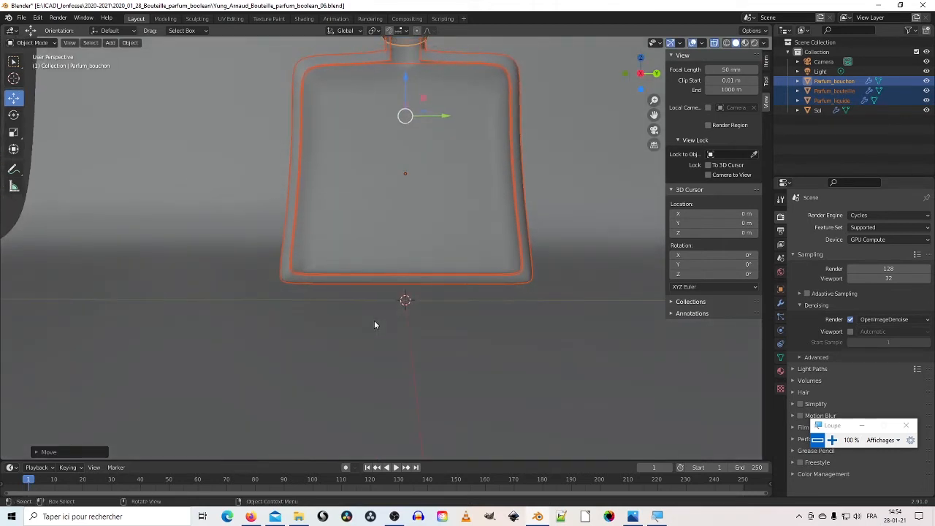
- Open Parfum_bouteille in Edit Mode with face selection and hide the Sol backdrop
click(427, 286)
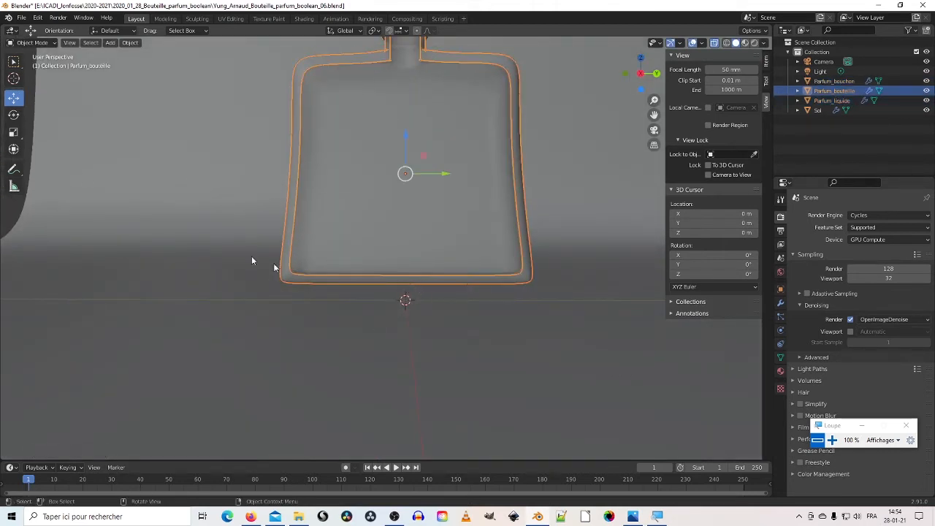
click(32, 42)
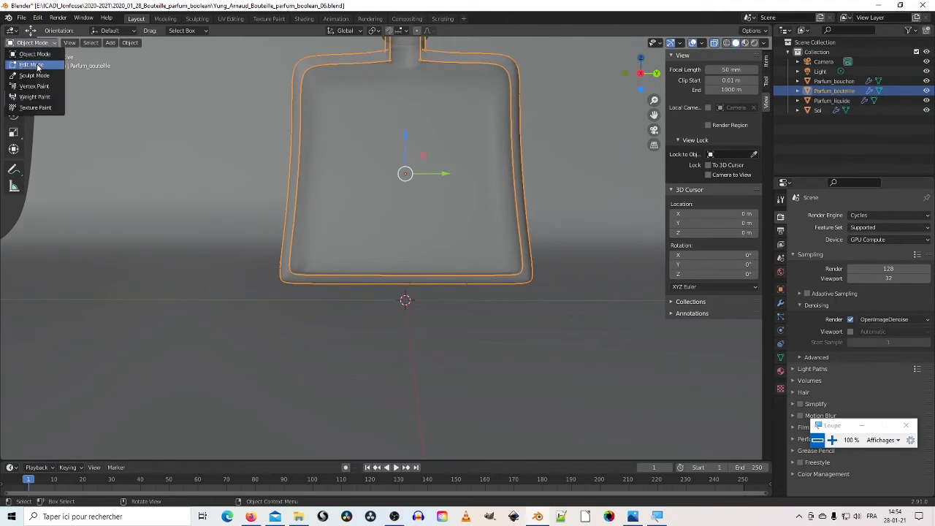
click(38, 66)
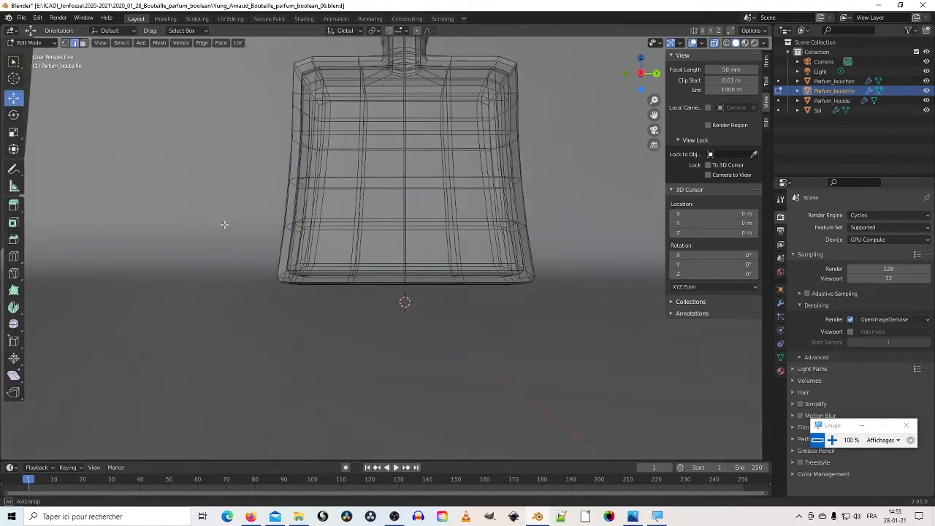
middle_drag(224, 225, 251, 257)
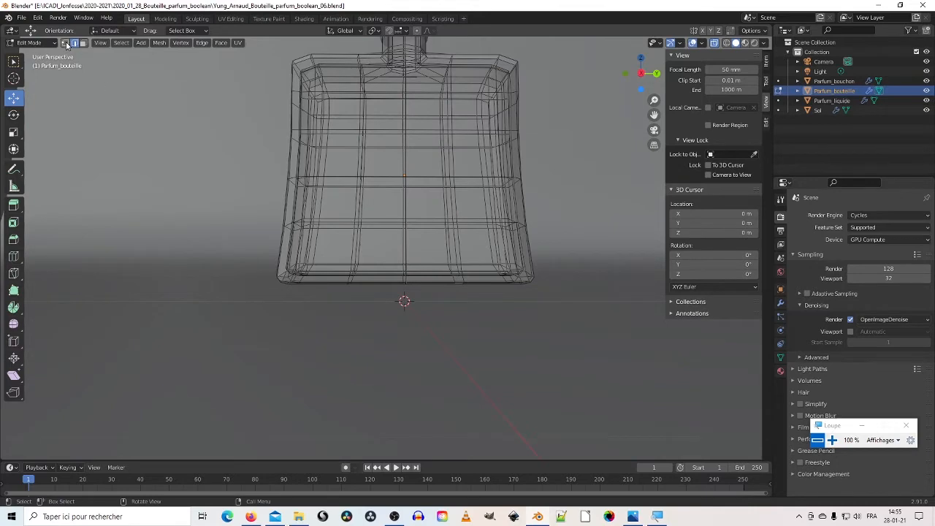
click(65, 43)
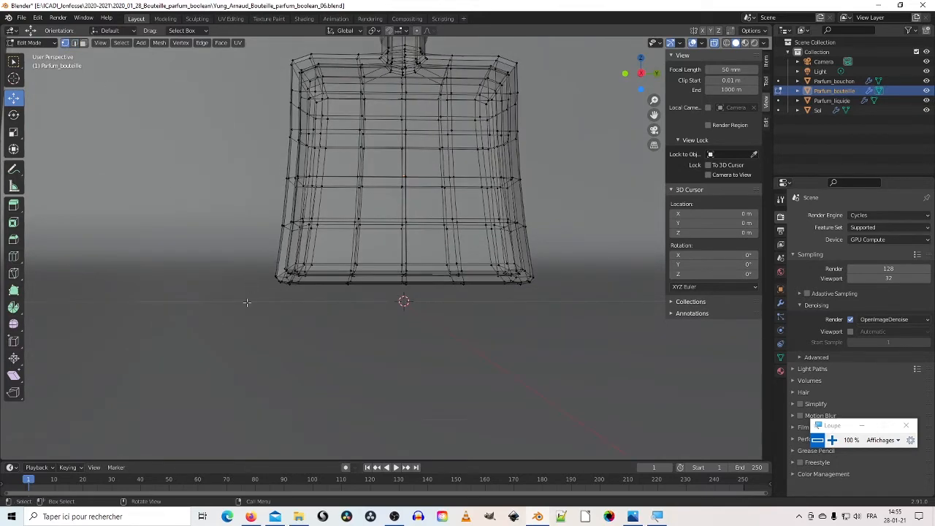
middle_drag(247, 302, 247, 320)
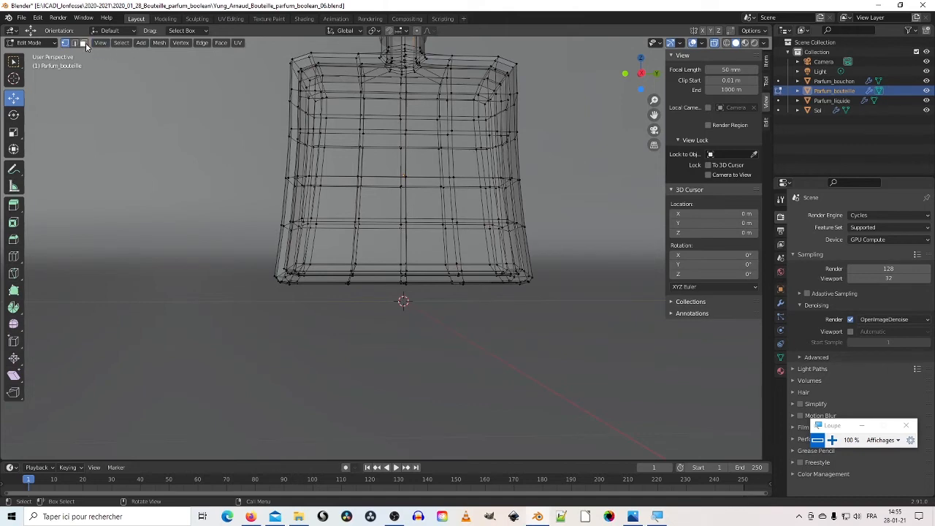
click(85, 42)
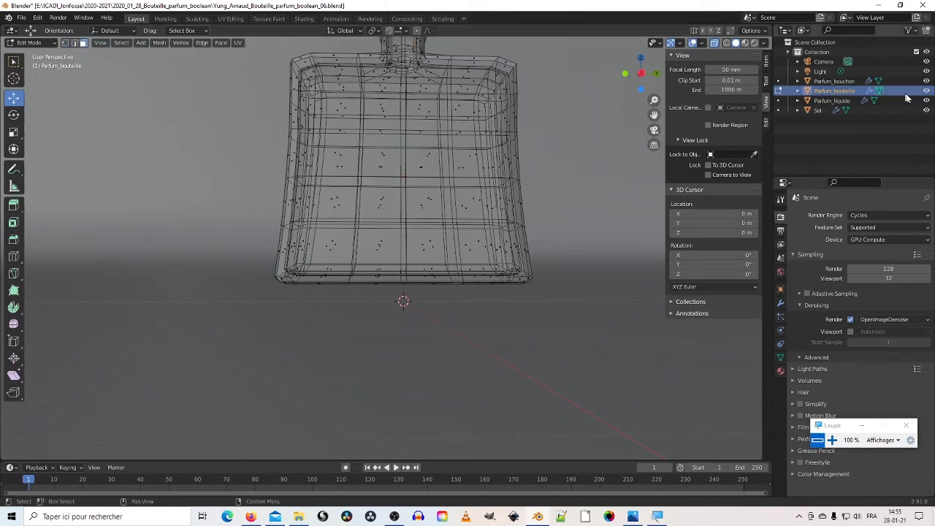
click(926, 111)
- Try selecting faces on the bottle's underside with X-ray on, and turn X-ray off to pick only outer faces
middle_drag(409, 263, 304, 265)
click(303, 266)
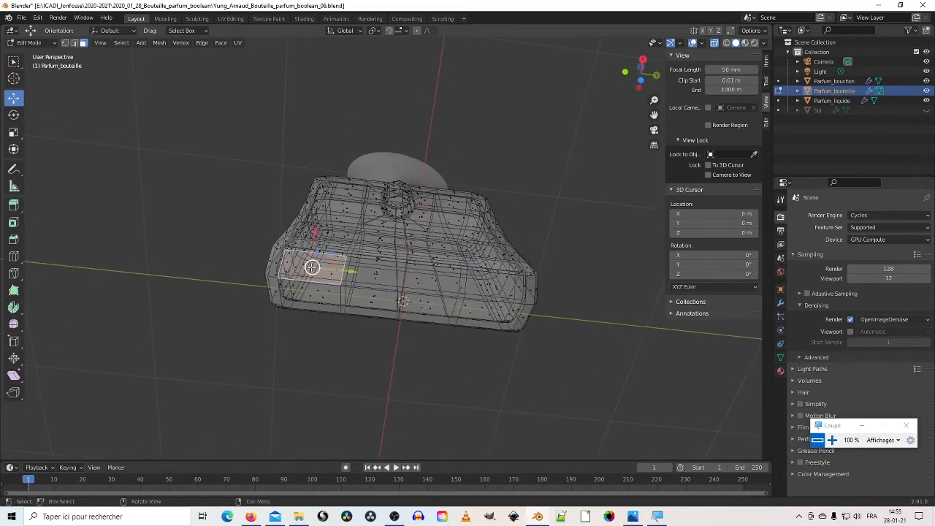
shift+click(386, 282)
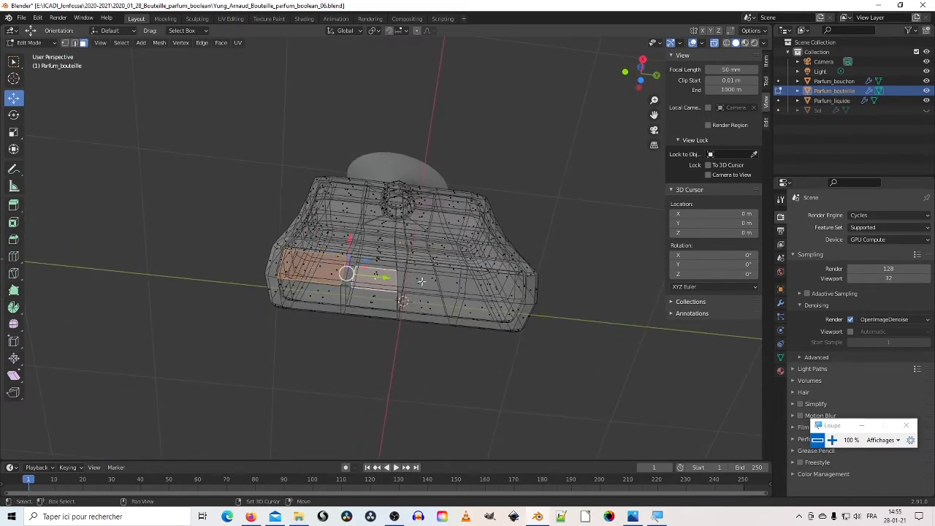
click(716, 44)
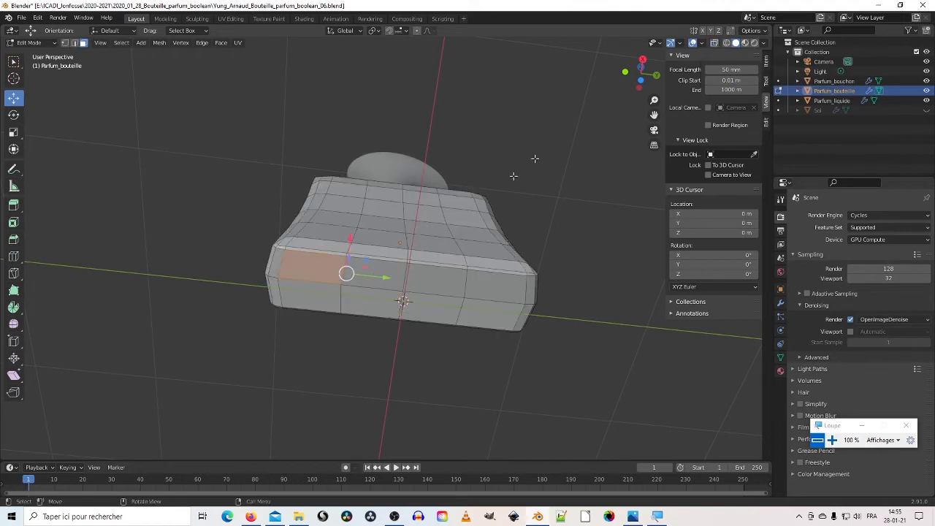
- Select all the outer faces on the bottle's underside, including the narrow ones at both ends
click(390, 272)
shift+click(309, 267)
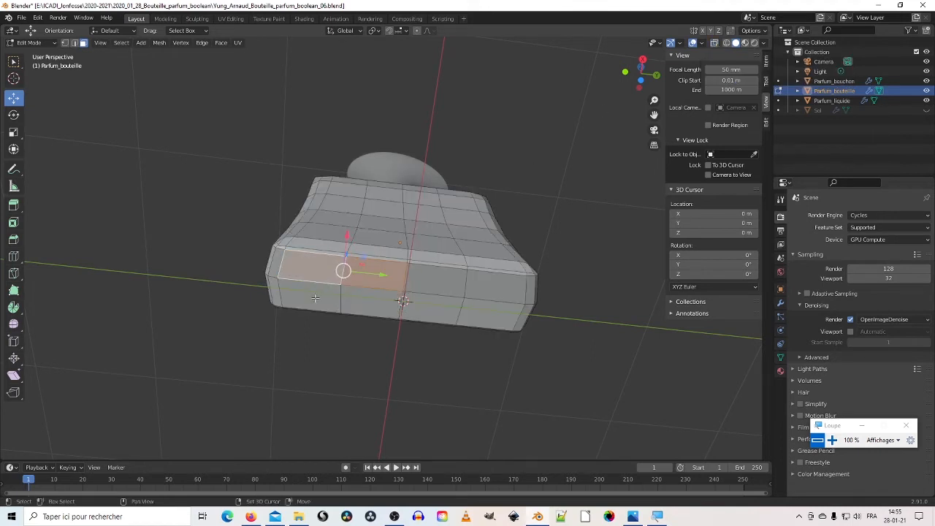
shift+click(309, 299)
shift+click(372, 303)
shift+click(434, 301)
shift+click(441, 285)
shift+click(478, 285)
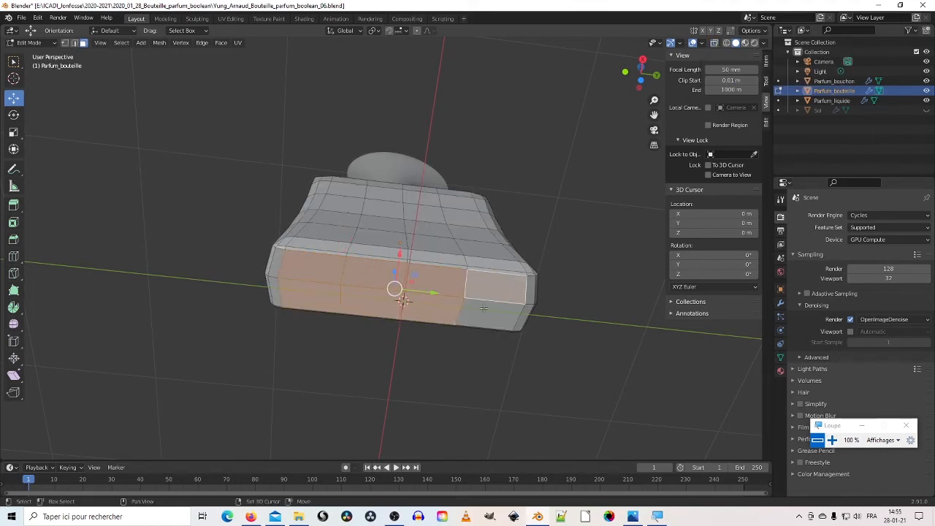
shift+click(484, 309)
shift+click(532, 291)
shift+click(528, 307)
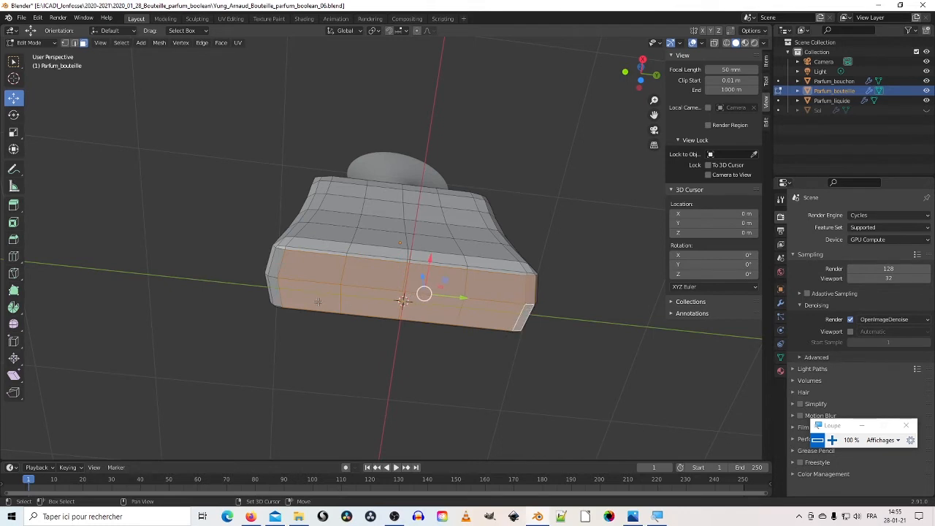
shift+click(276, 290)
shift+click(275, 263)
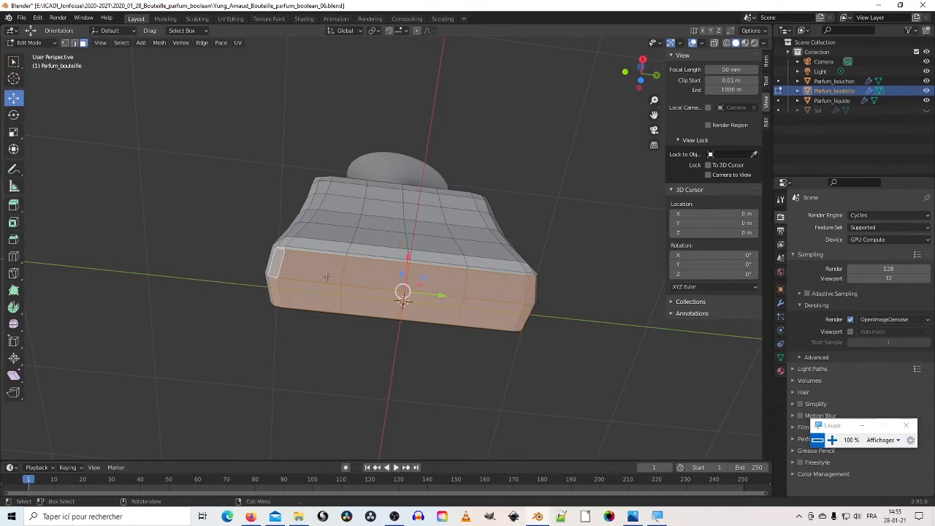
- Grow the face selection twice with Select More to include the rim and lowest side faces around the base
click(122, 43)
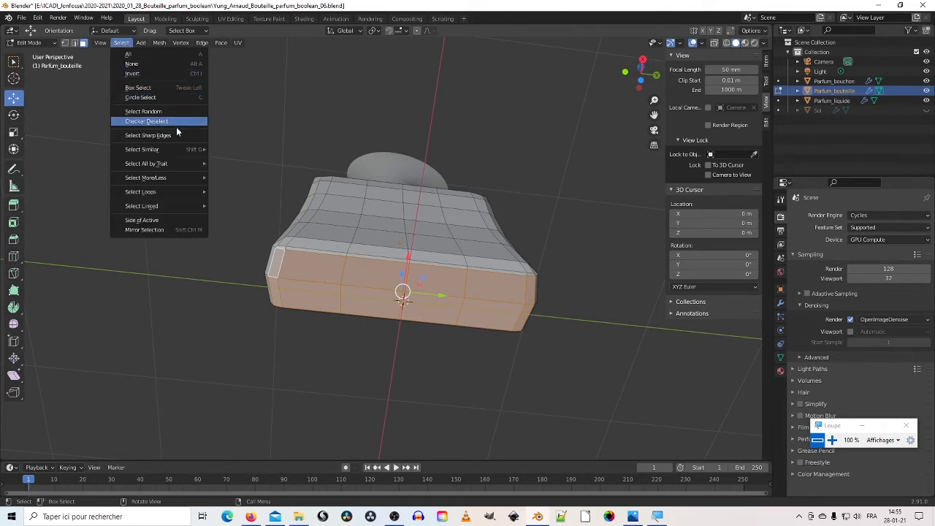
mouse_move(175, 178)
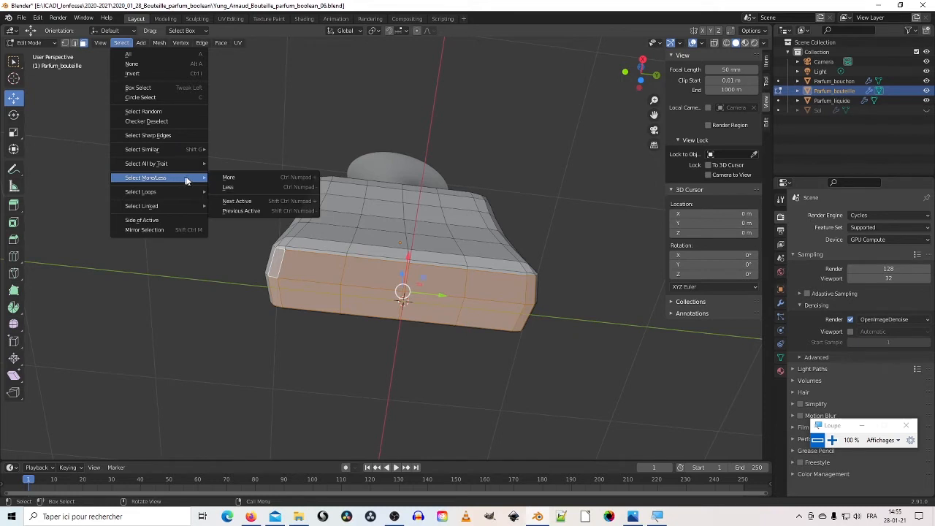
click(241, 178)
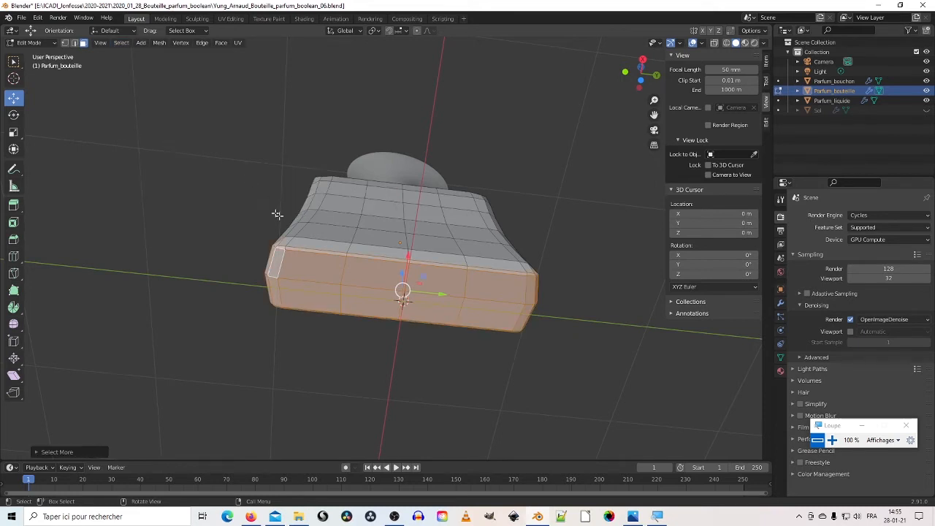
middle_drag(277, 214, 281, 272)
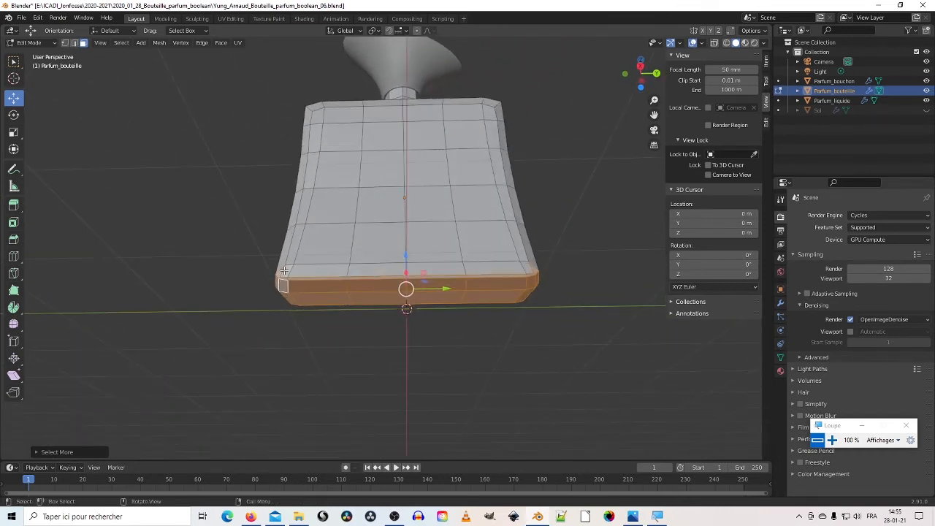
key(ctrl+KP_Add)
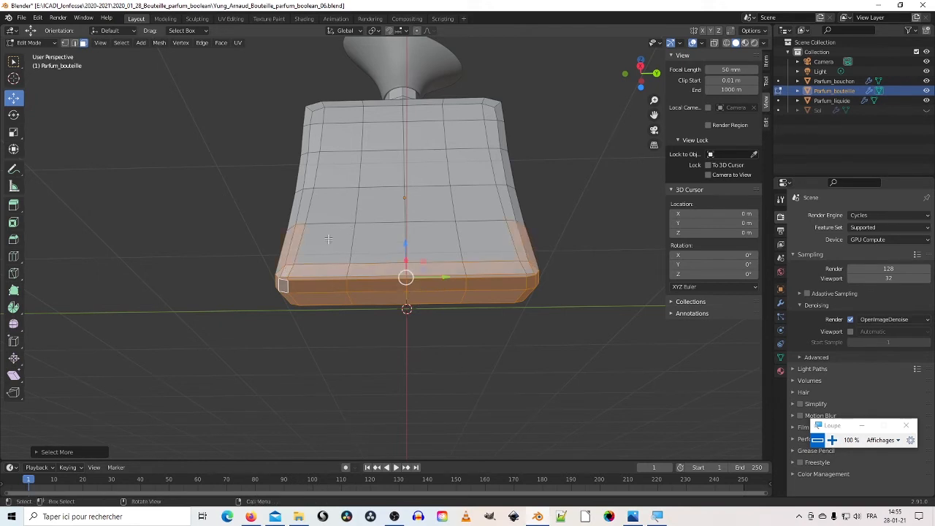
- With X-ray on, deselect the corner faces rising above the base so that only the bottom band stays selected
middle_drag(328, 239, 290, 265)
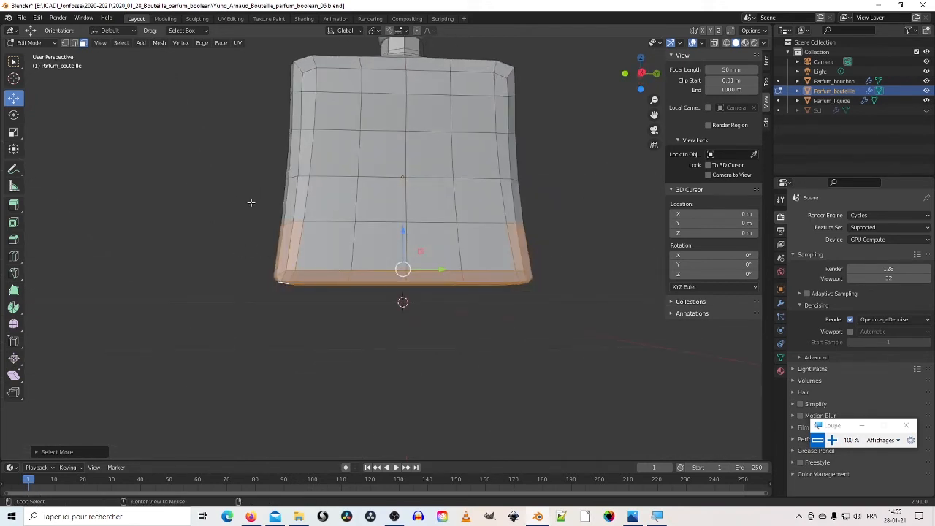
ctrl+drag(257, 197, 290, 241)
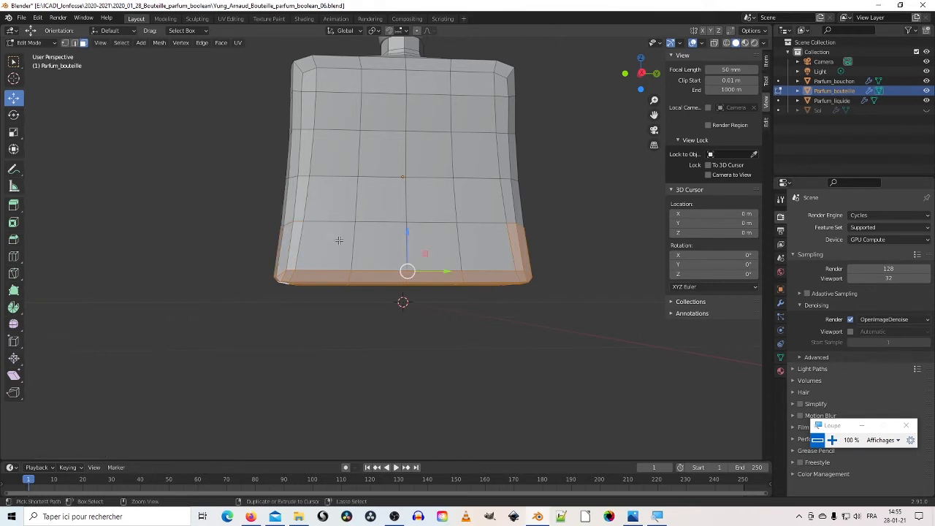
mouse_move(317, 236)
middle_down()
mouse_move(366, 244)
mouse_move(313, 251)
middle_up()
click(714, 43)
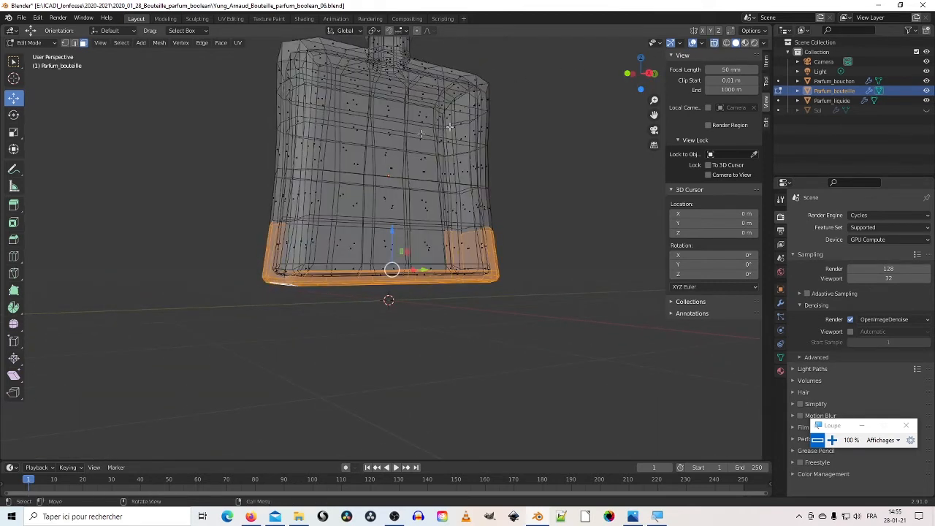
ctrl+drag(217, 213, 388, 248)
middle_drag(558, 200, 485, 194)
ctrl+drag(485, 194, 553, 256)
middle_drag(554, 257, 362, 249)
- Lower the selected base faces along the Z axis to the floor to thicken the glass base, and return to Object Mode
drag(365, 243, 362, 262)
middle_drag(362, 262, 375, 269)
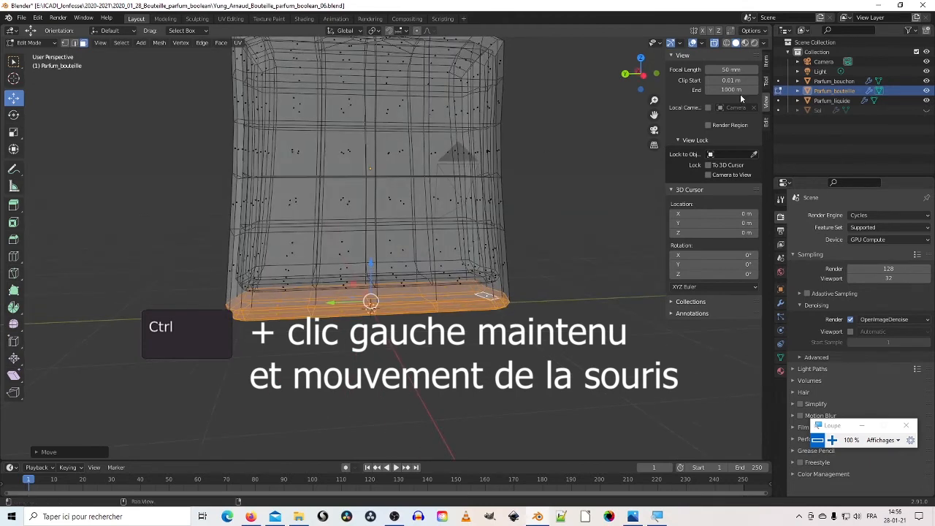
click(30, 44)
click(29, 51)
middle_drag(421, 196, 399, 193)
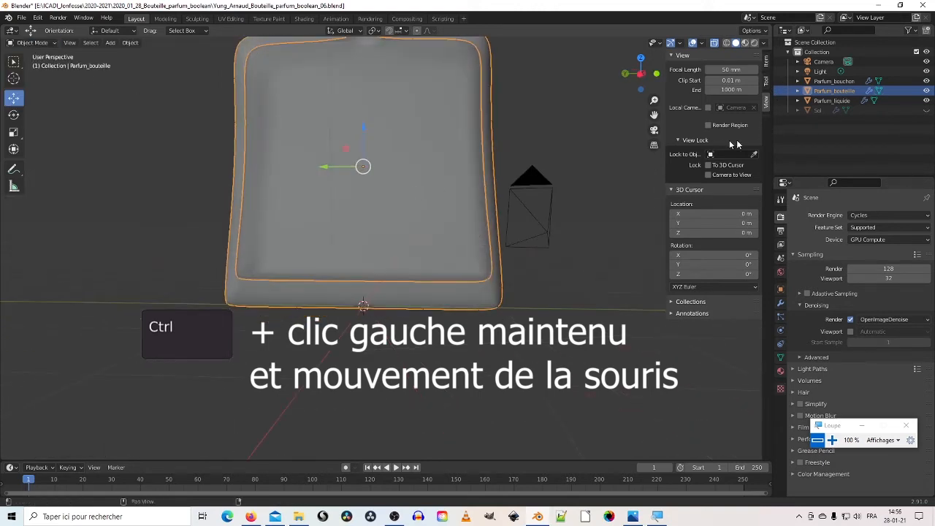
- Show the Sol backdrop again and view the bottle through the camera
click(926, 110)
middle_drag(407, 157, 345, 178)
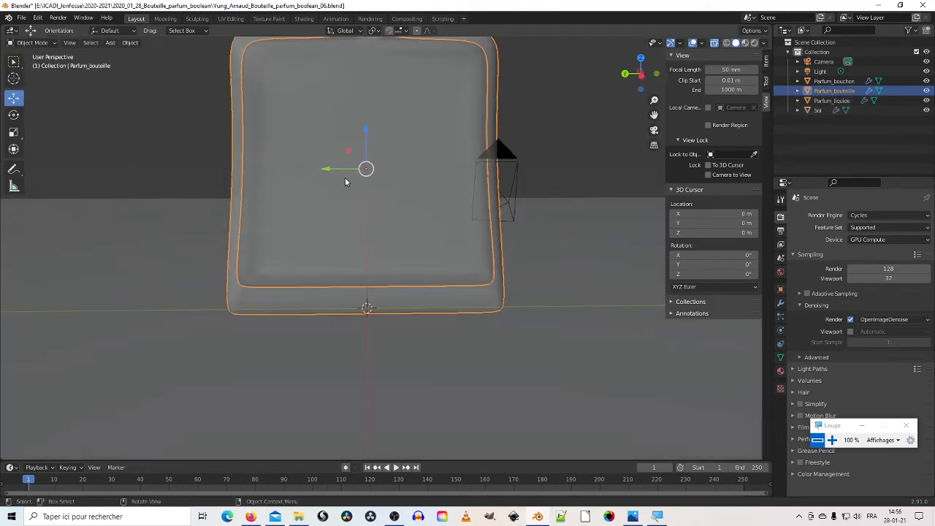
key(KP_0)
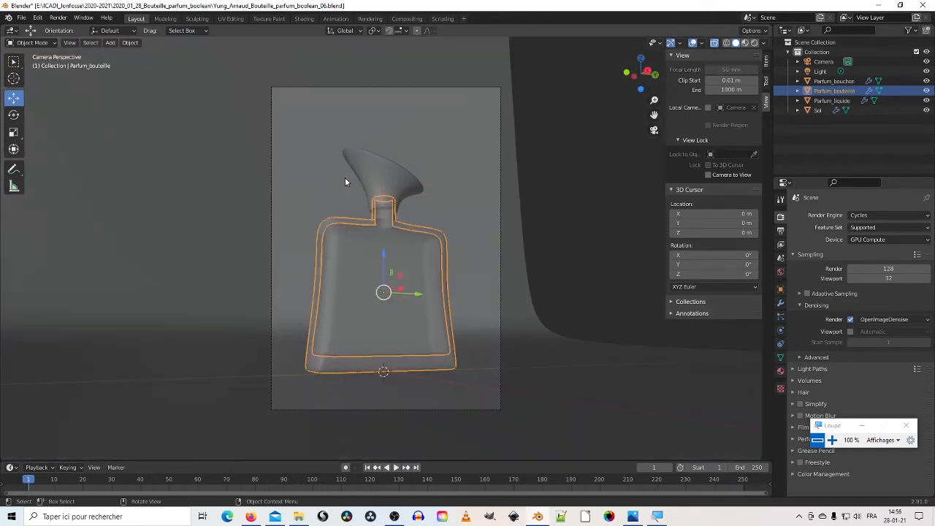
- Save the file, render the image to check the thicker glass base, and close the render window
click(21, 17)
click(33, 81)
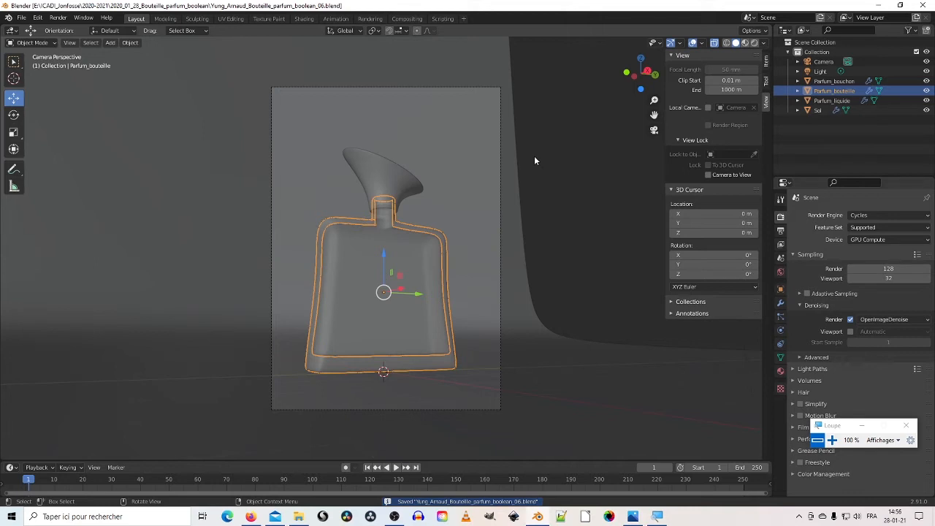
key(F12)
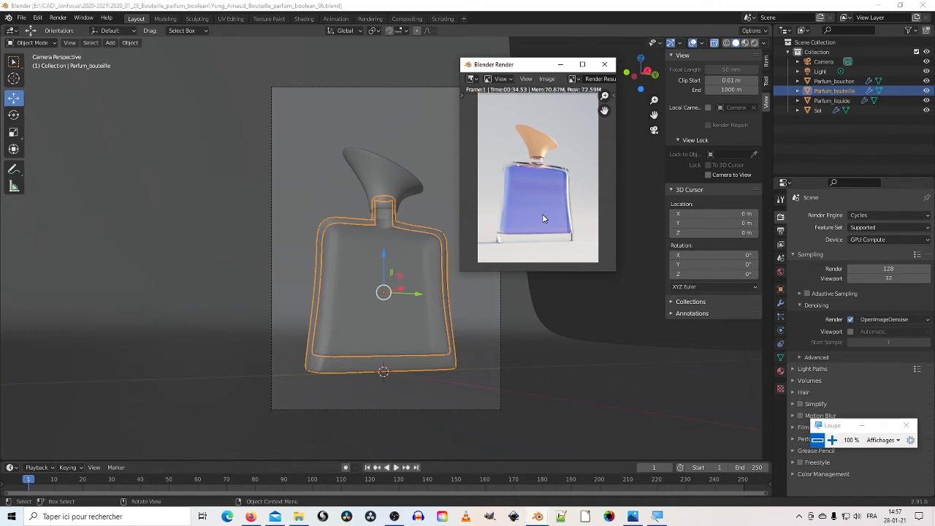
click(606, 67)
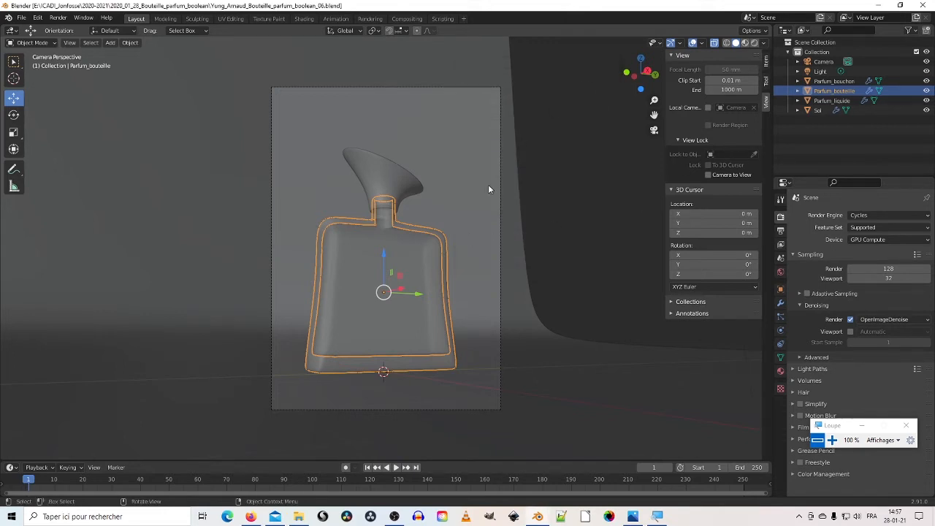
- Delete the Light object above the scene
mouse_move(488, 184)
middle_down()
mouse_move(483, 209)
mouse_move(466, 223)
mouse_move(443, 177)
mouse_move(439, 211)
mouse_move(505, 189)
mouse_move(486, 171)
middle_up()
click(442, 167)
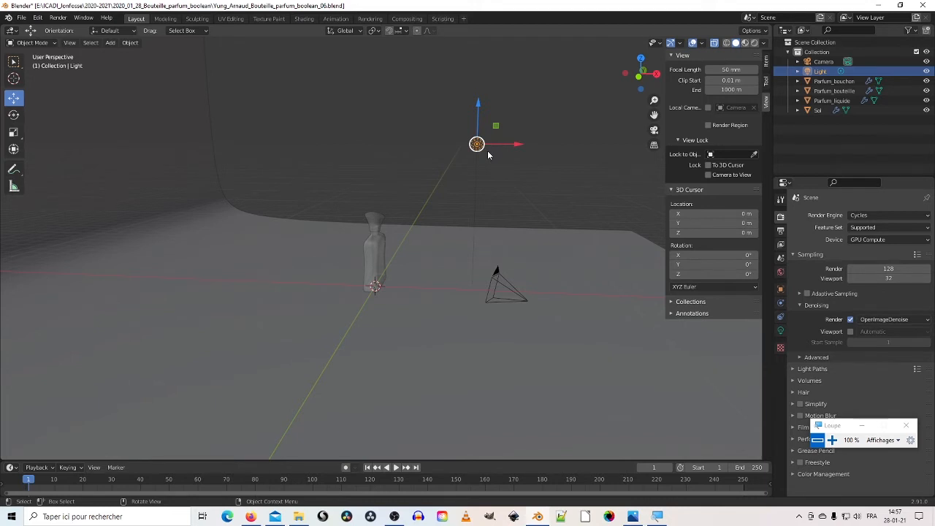
key(Delete)
middle_drag(490, 156, 409, 185)
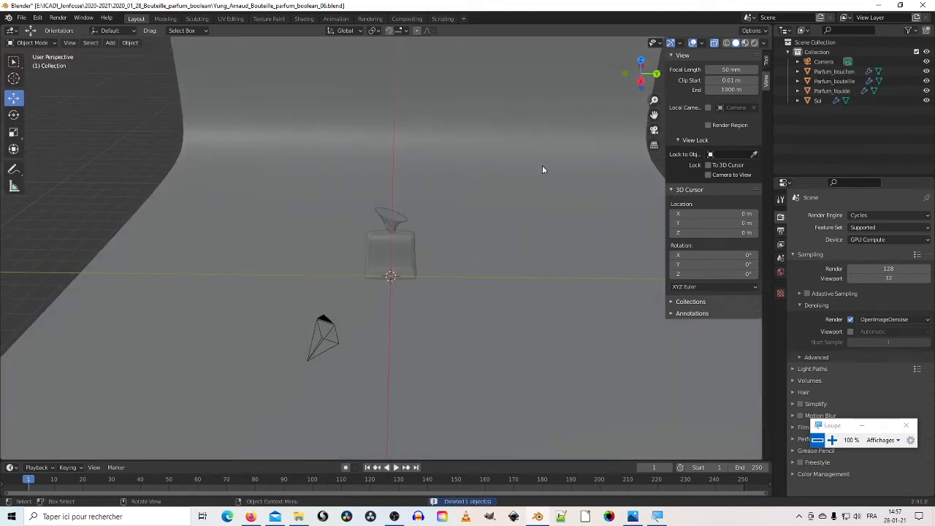
- Add a torus mesh at the origin around the foot of the bottle
click(110, 44)
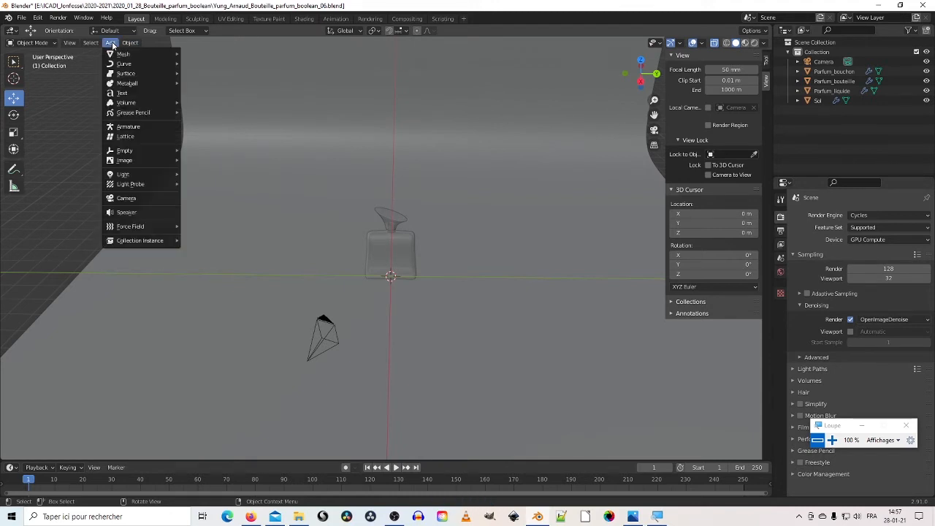
mouse_move(135, 67)
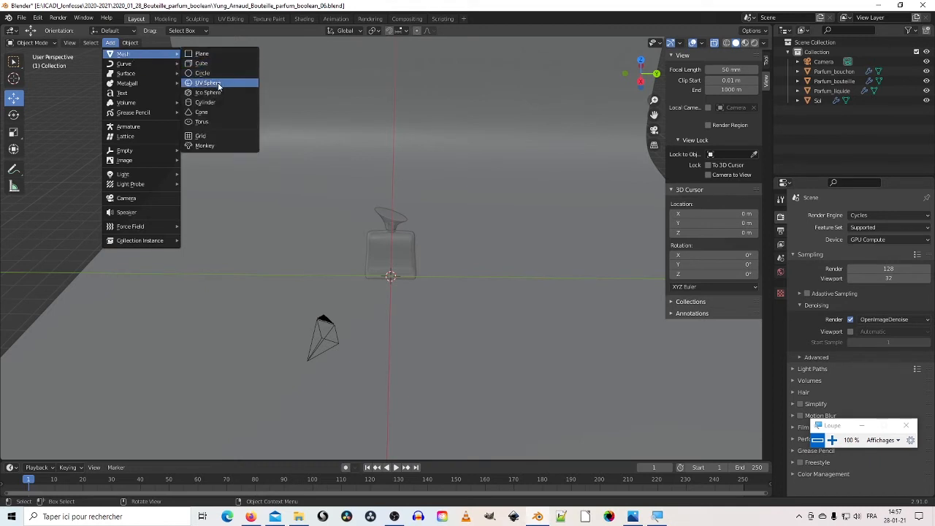
click(210, 121)
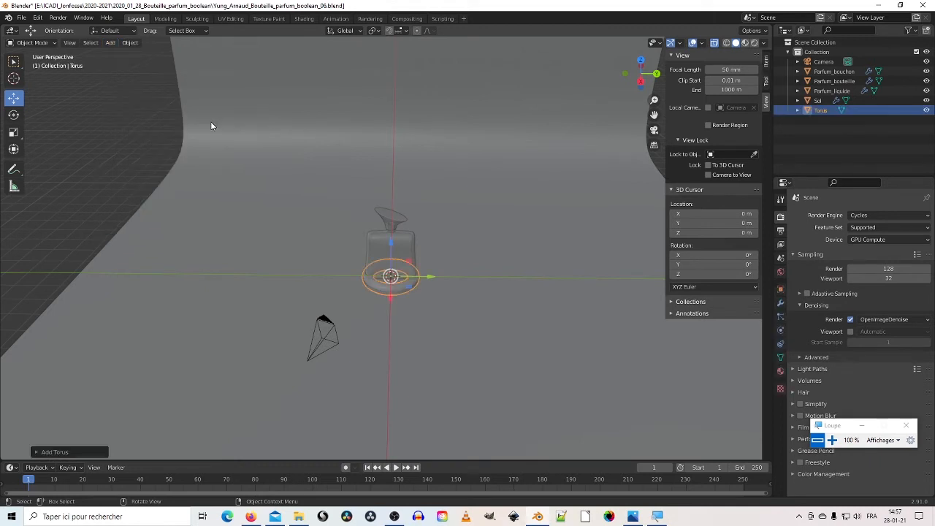
middle_drag(210, 123, 336, 172)
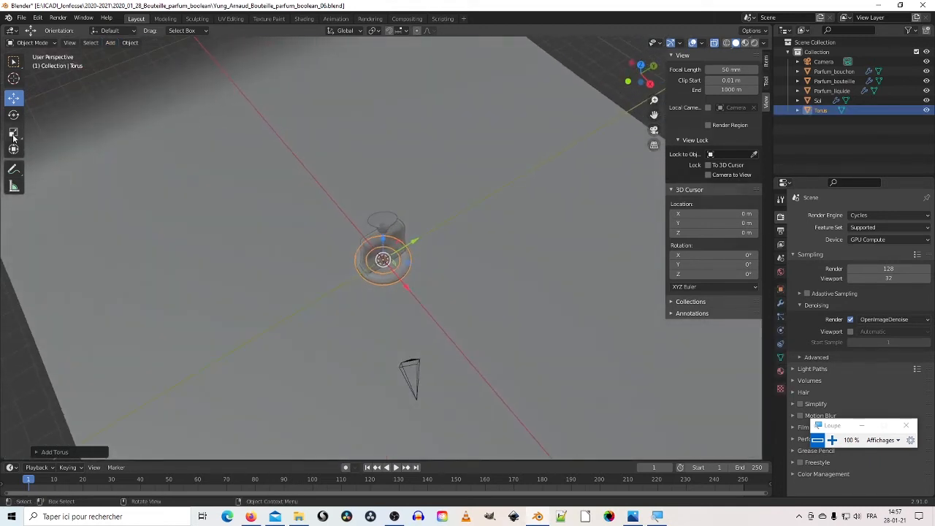
- Try to scale up the torus around the foot of the bottle, and undo the resize
click(14, 133)
key(s)
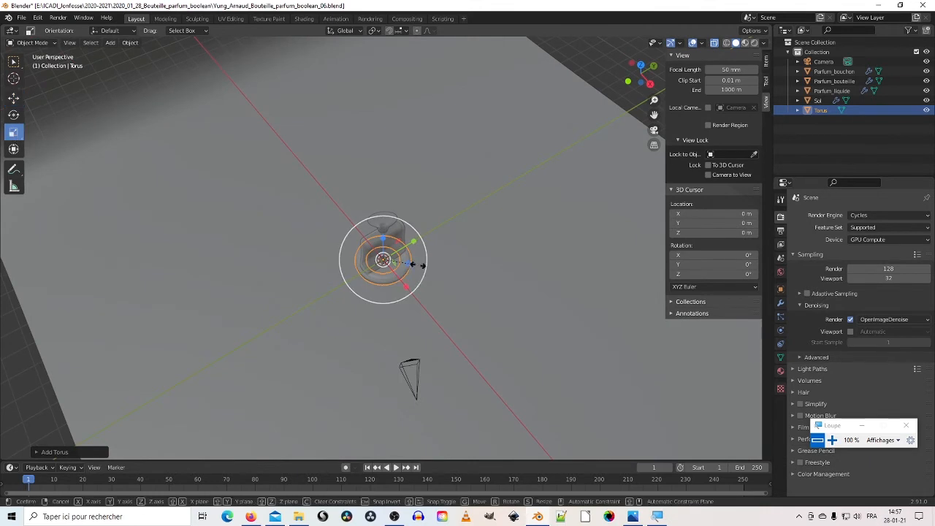
click(489, 288)
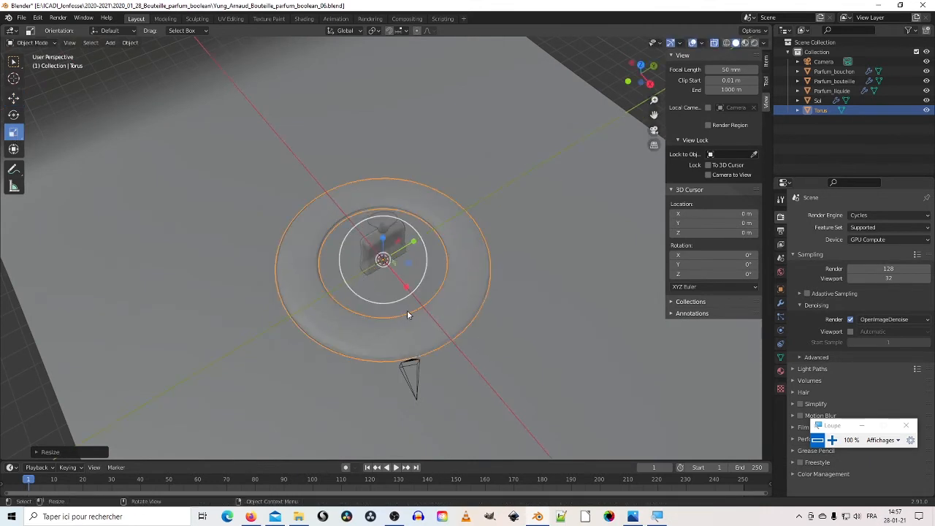
middle_drag(382, 303, 369, 273)
key(ctrl+z)
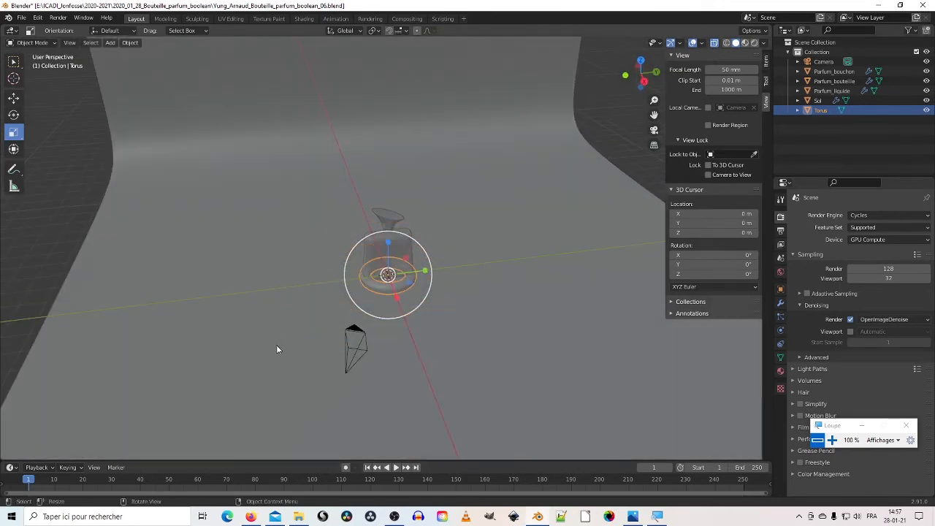
- Raise the torus vertically until it hangs above the bottle, and tilt it
middle_drag(276, 345, 382, 289)
click(13, 99)
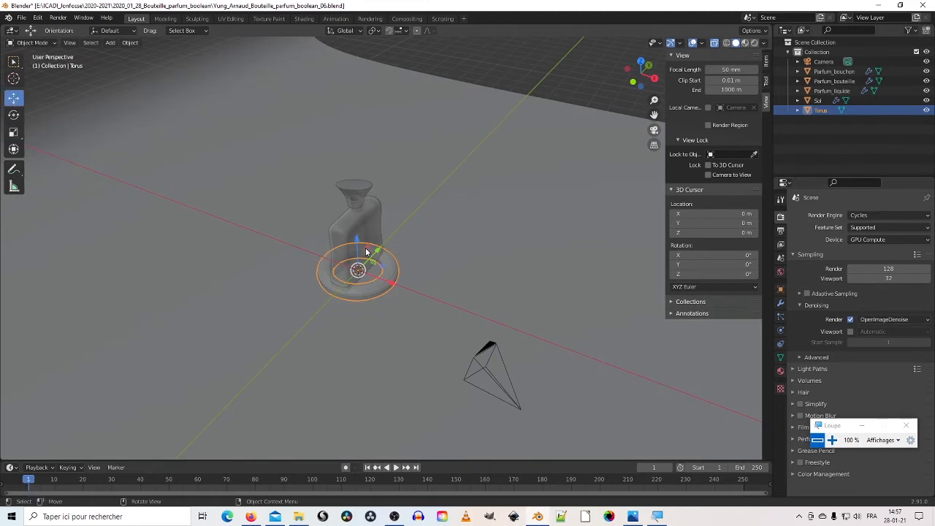
drag(360, 246, 356, 86)
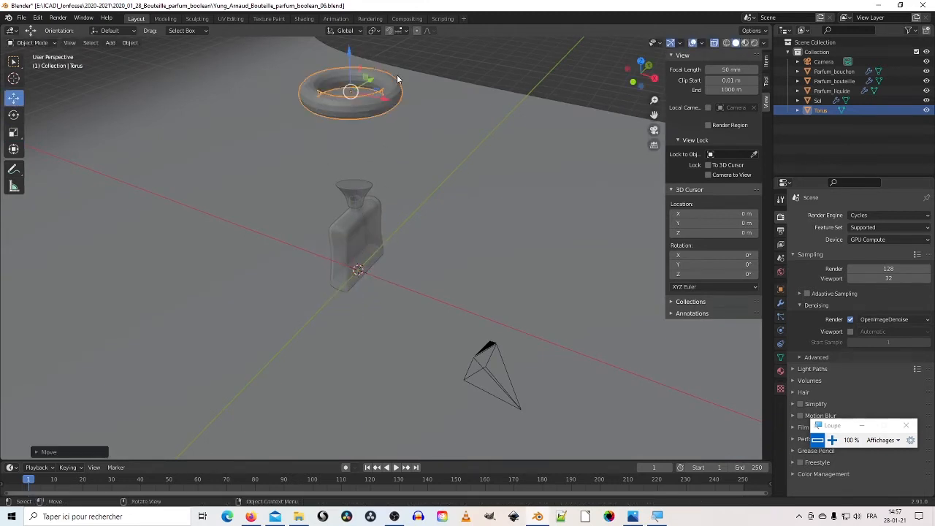
middle_drag(357, 86, 223, 82)
click(14, 114)
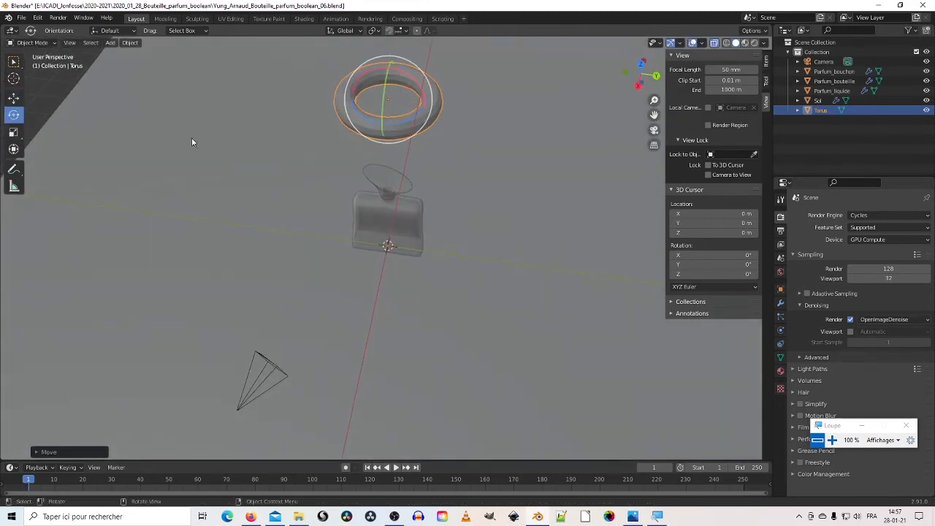
drag(383, 84, 415, 81)
- Move the tilted torus horizontally to one side above the bottle and adjust its position along the X axis
middle_drag(460, 125, 141, 104)
click(14, 97)
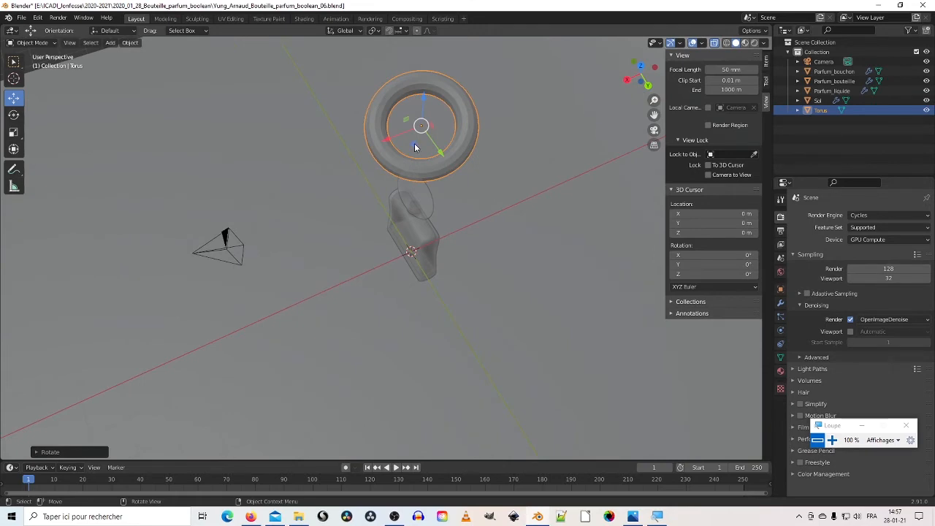
drag(418, 150, 400, 256)
middle_drag(372, 274, 476, 246)
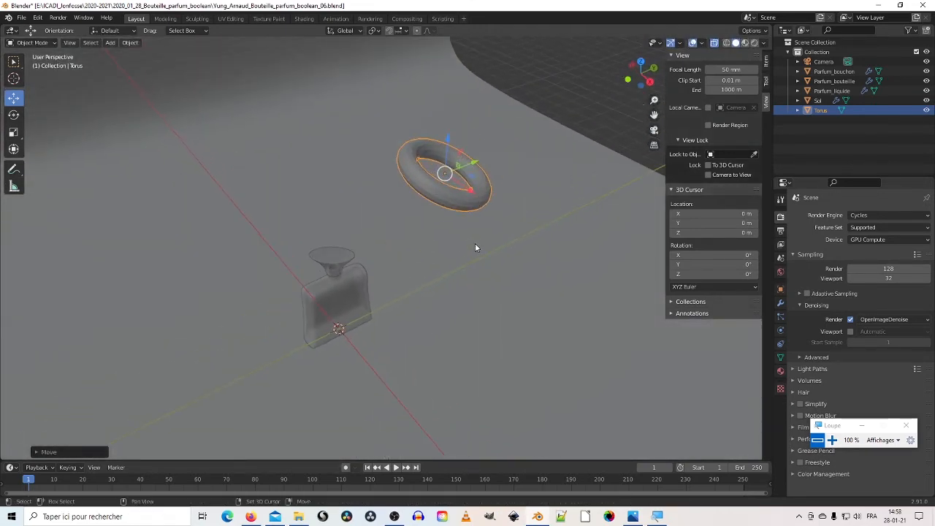
drag(471, 192, 453, 181)
middle_drag(471, 232, 442, 198)
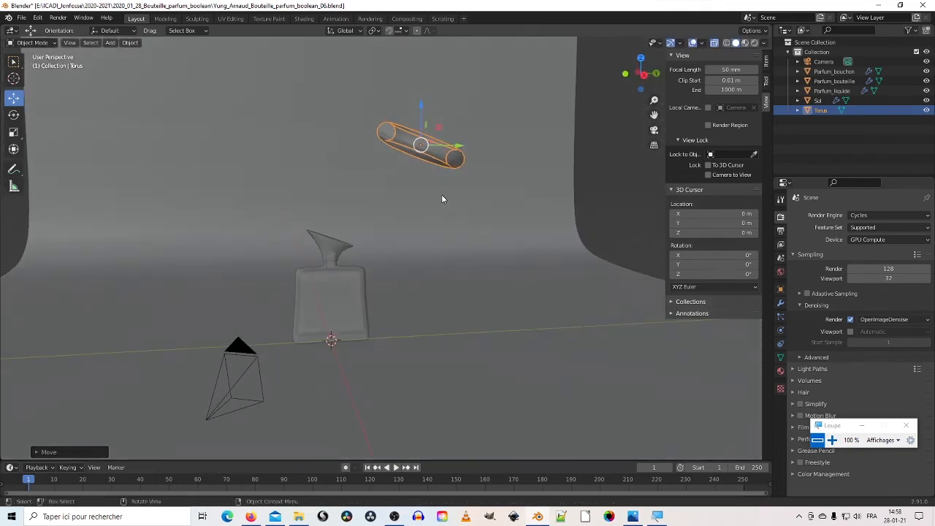
- Look through the camera, add a new material to the torus, and set its surface shader to Emission
key(KP_0)
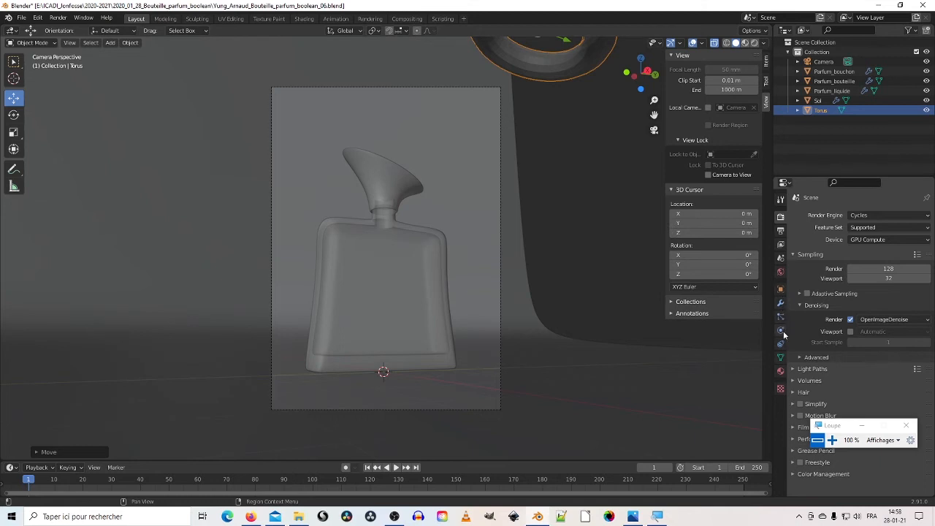
click(781, 372)
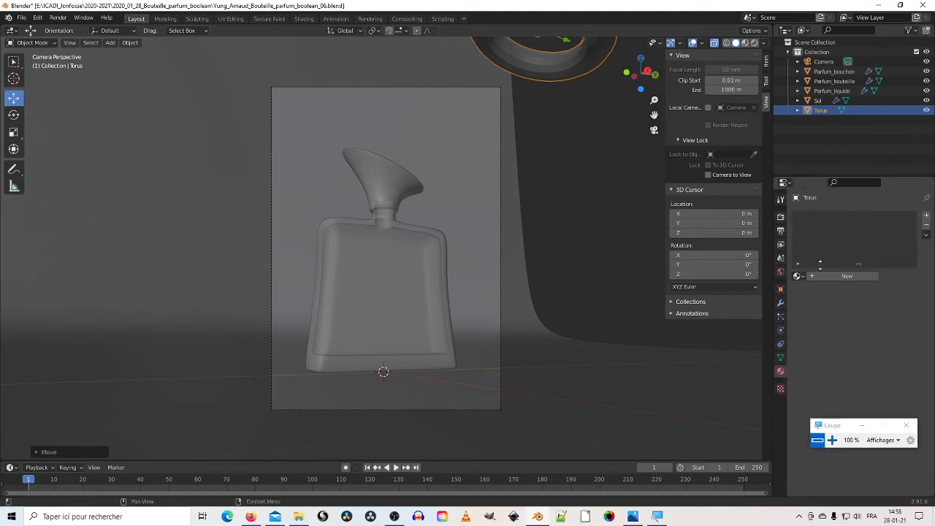
click(927, 217)
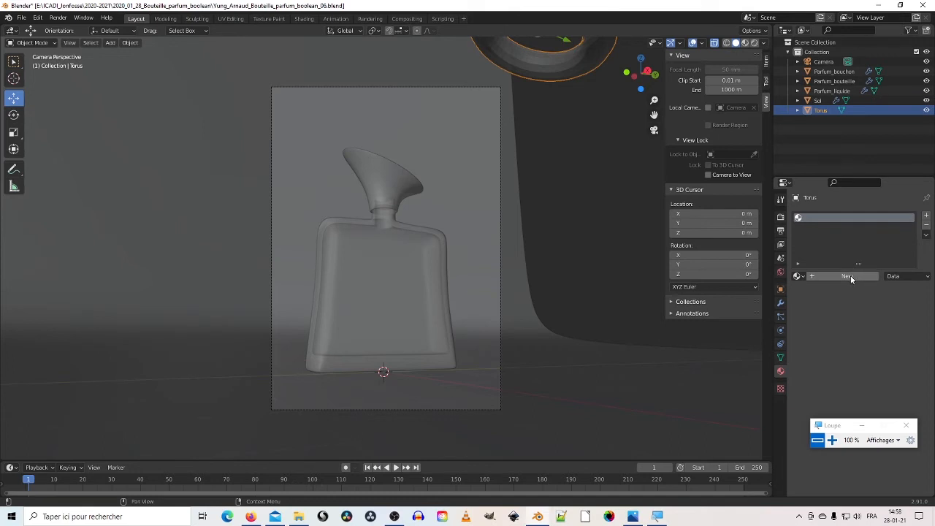
click(850, 275)
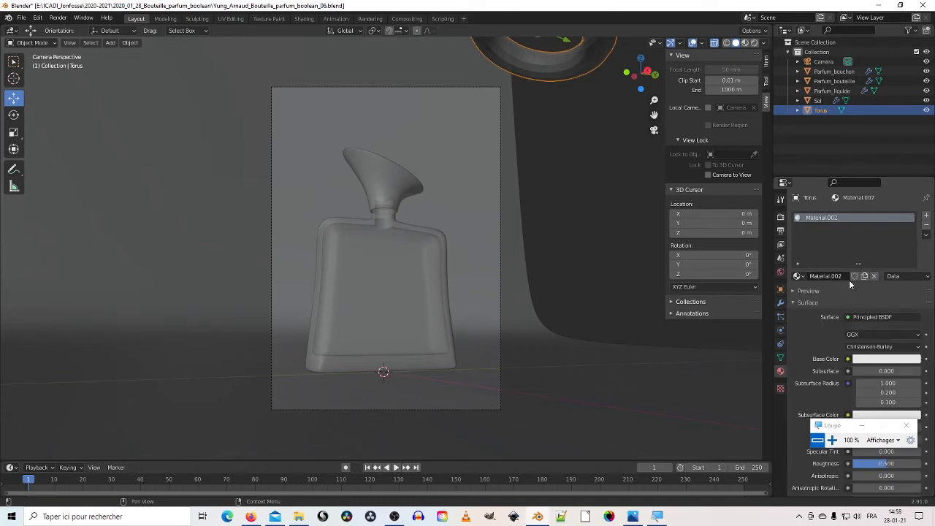
click(869, 316)
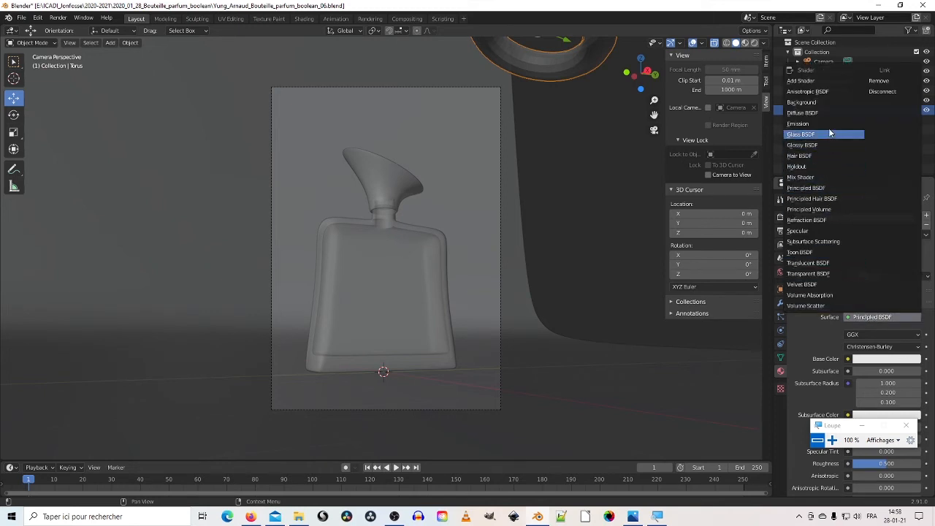
key(super+plus)
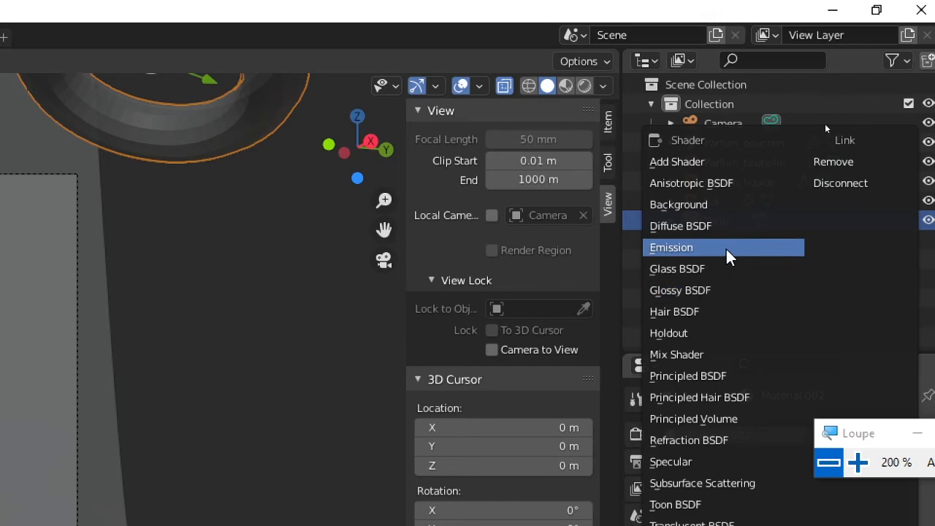
click(727, 250)
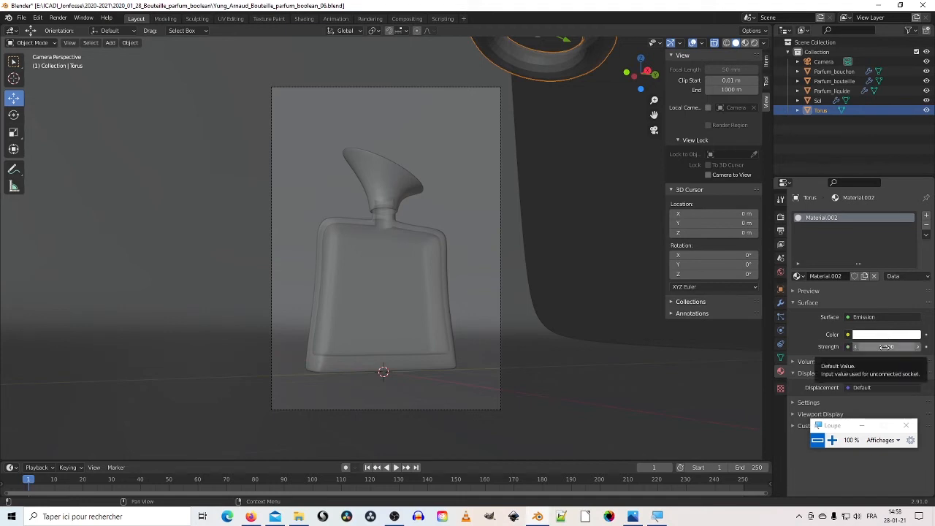
- Render the image to check the light from the torus, and set its emission strength to 1000
key(F12)
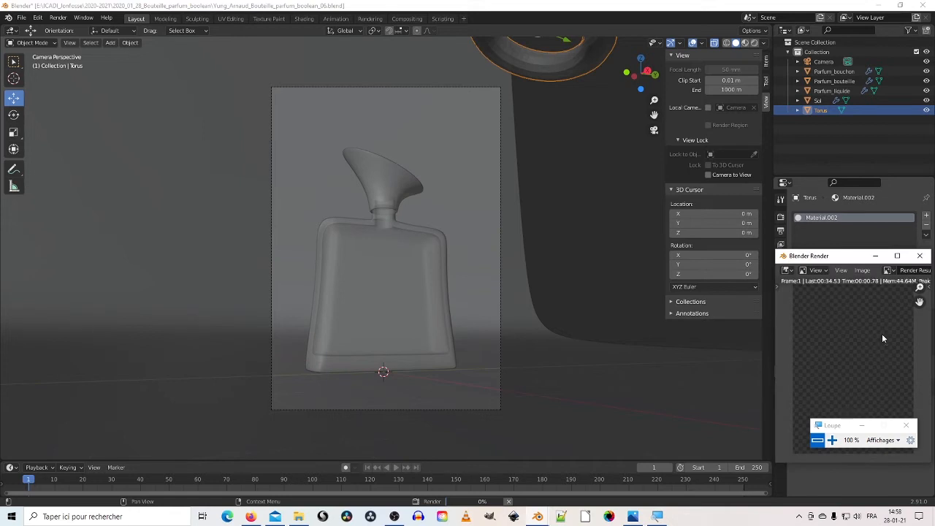
drag(857, 266, 370, 132)
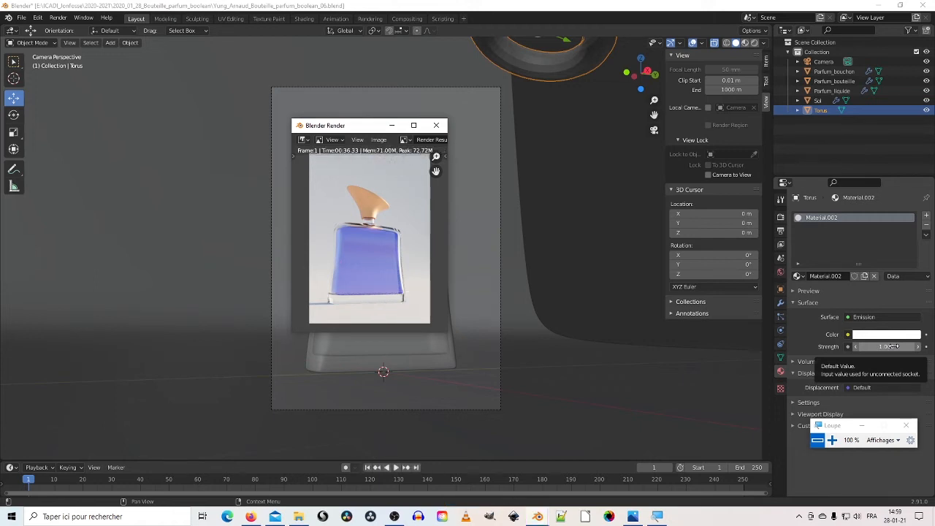
click(889, 348)
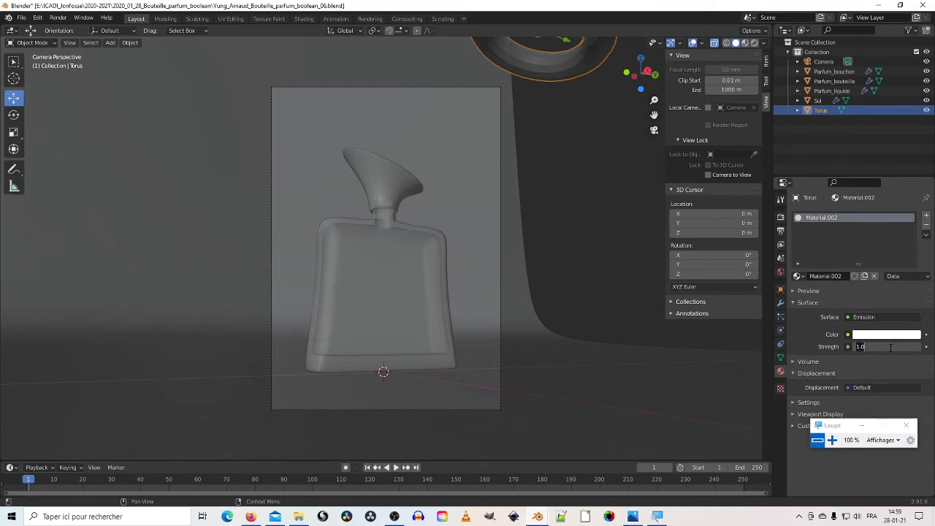
text(1000)
key(Return)
- Render the image again and inspect the bottle's lighting and reflections up close
key(F12)
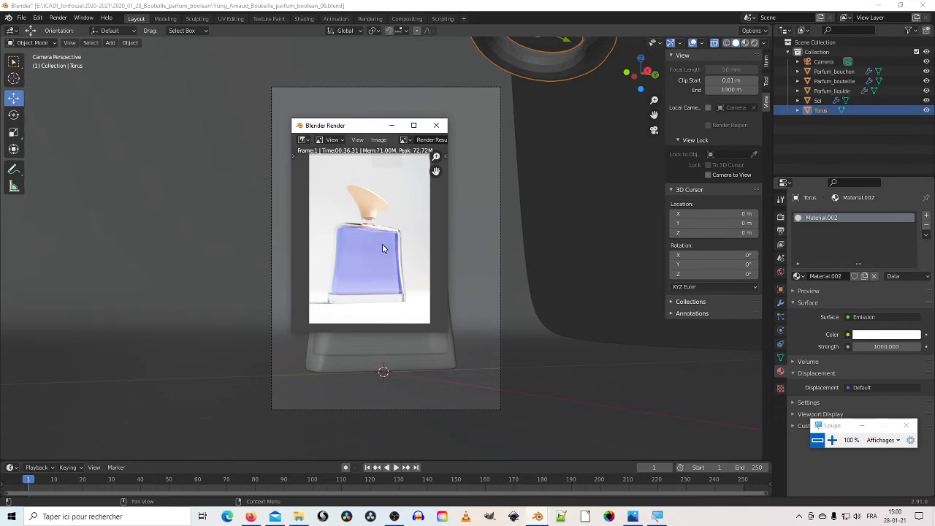
scroll(394, 249, up, 2)
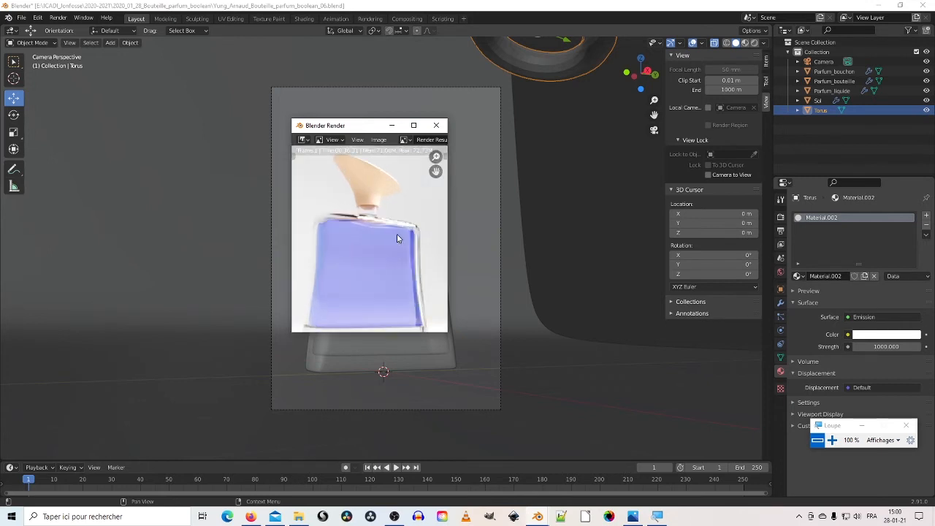
scroll(397, 239, up, 1)
scroll(420, 223, down, 2)
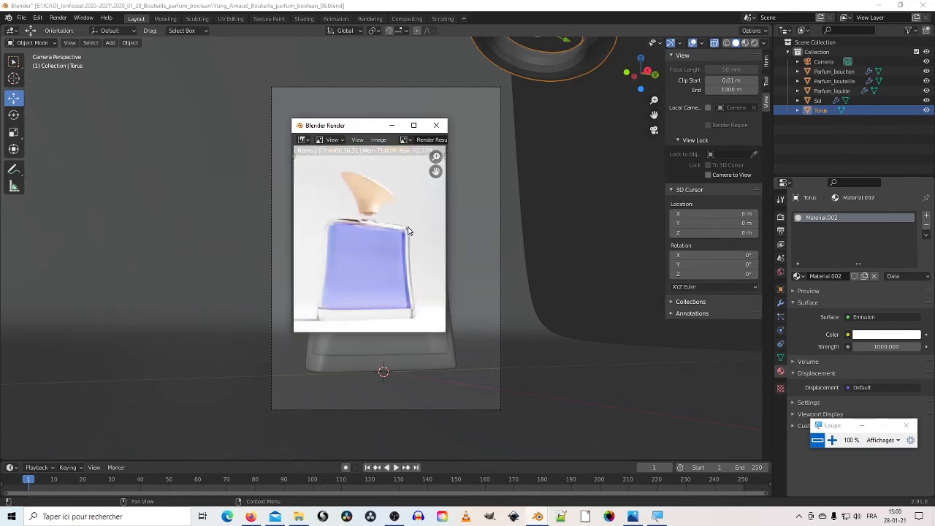
scroll(407, 230, down, 1)
click(587, 197)
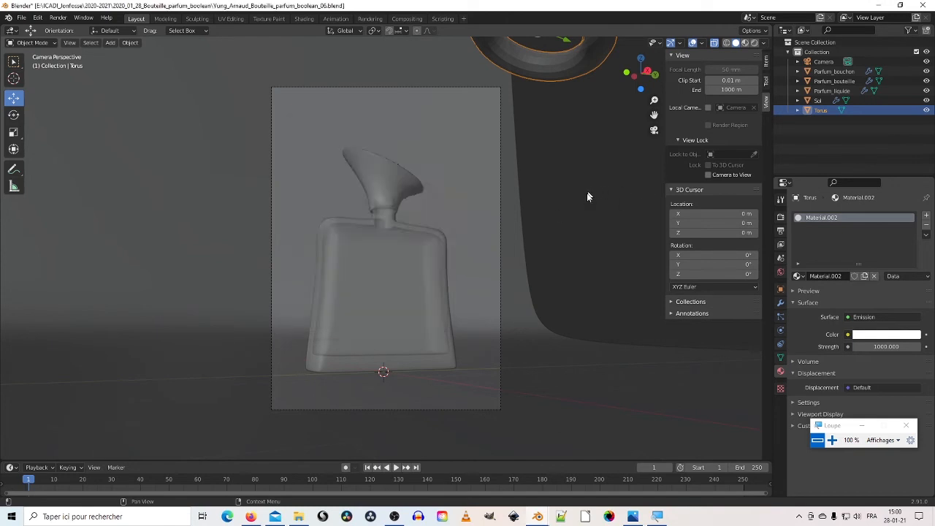
- Enlarge the torus to roughly twice its size and tilt it more steeply beside the bottle
middle_drag(587, 198, 477, 170)
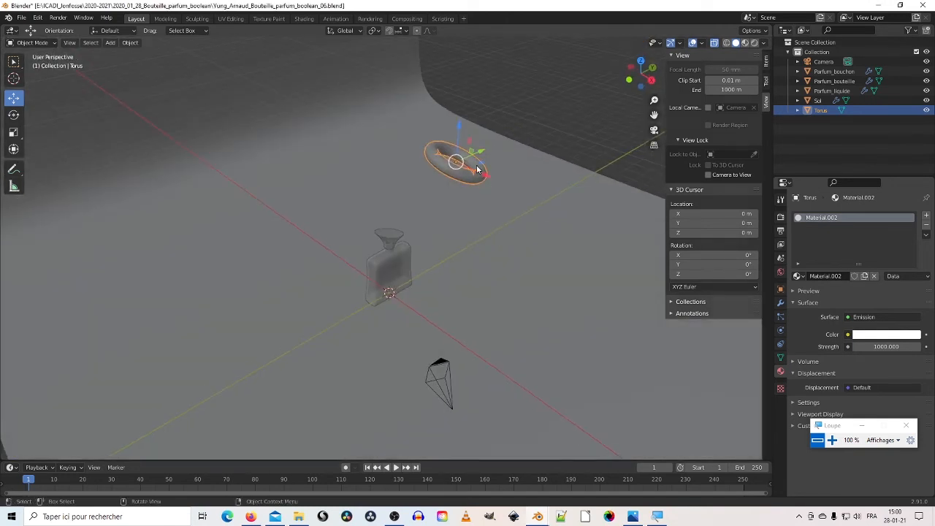
click(16, 136)
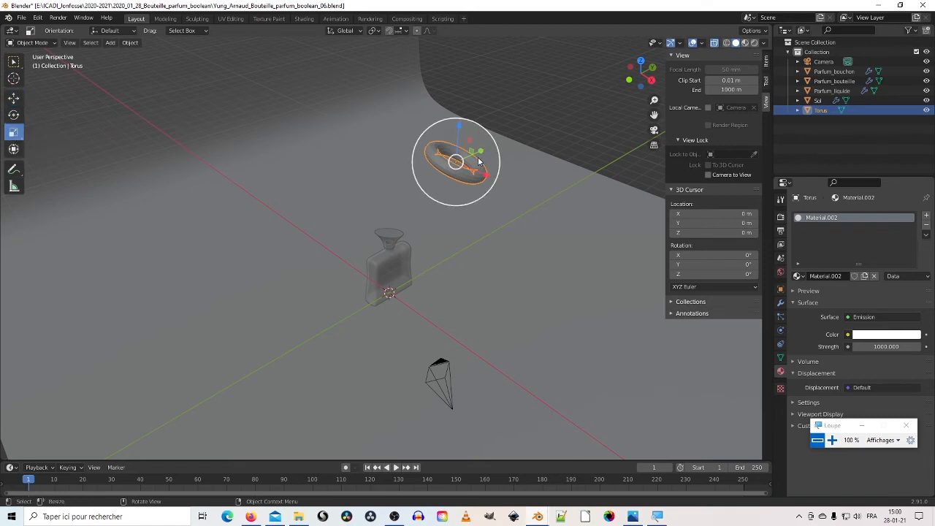
drag(500, 148, 554, 137)
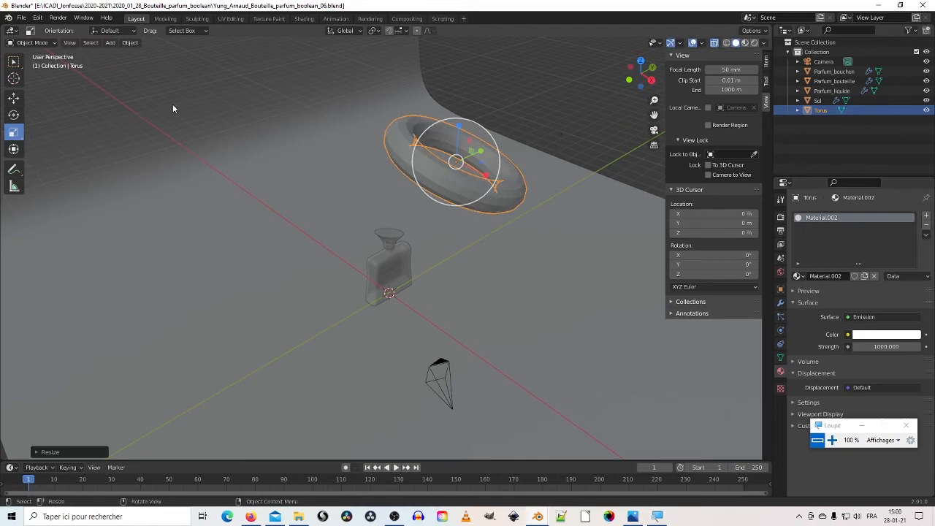
click(13, 115)
drag(485, 143, 476, 157)
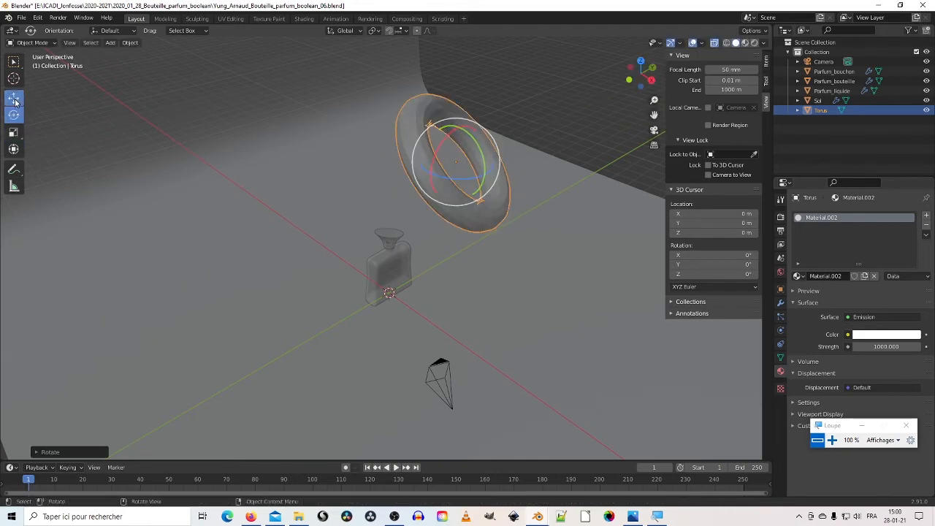
- Move the torus forward toward the camera's side, render the camera view to check its reflection, and close the render window
click(13, 97)
drag(473, 200, 553, 250)
key(KP_0)
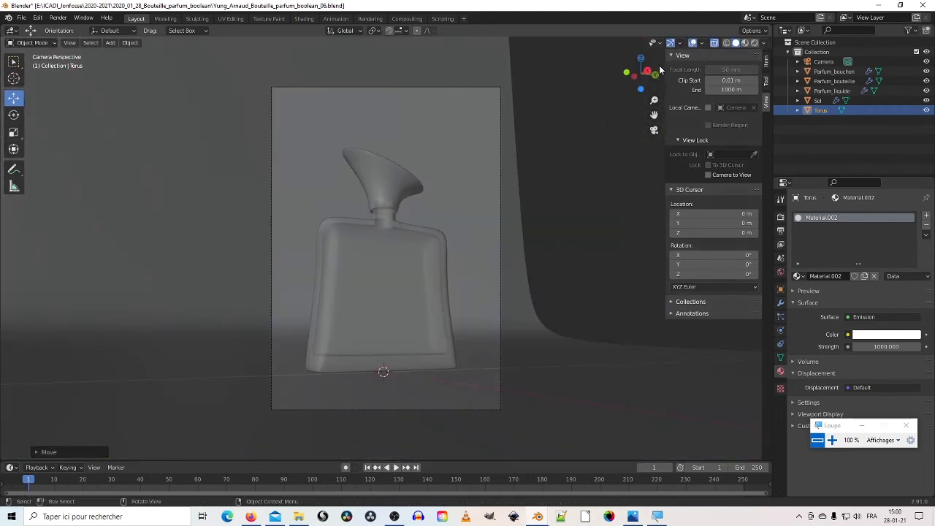
key(F12)
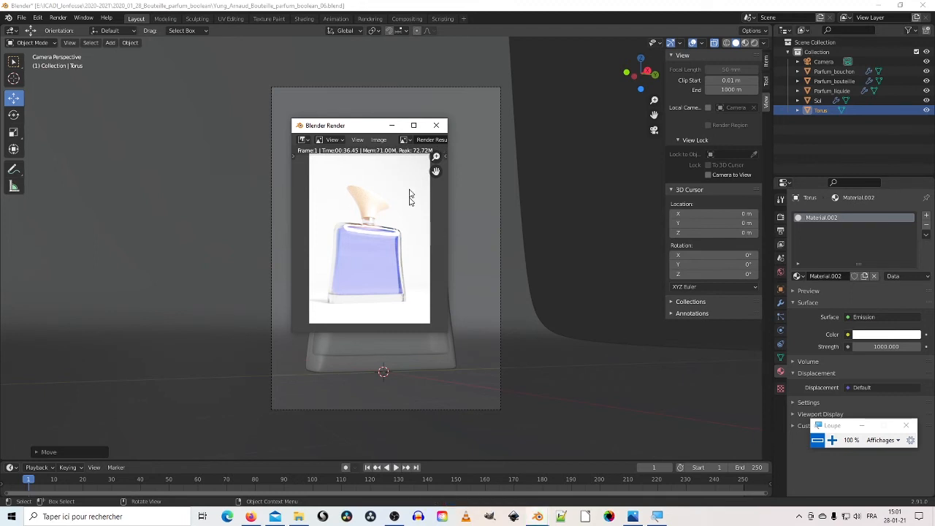
click(437, 125)
- Set the Scale tool's transform orientation to Local with the torus selected
key(KP_0)
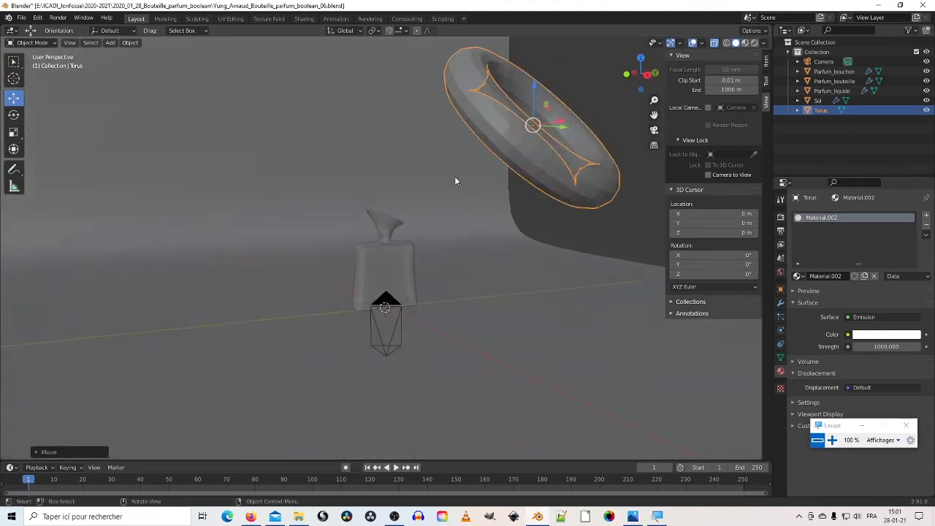
mouse_move(455, 177)
middle_down()
mouse_move(445, 201)
mouse_move(462, 193)
middle_up()
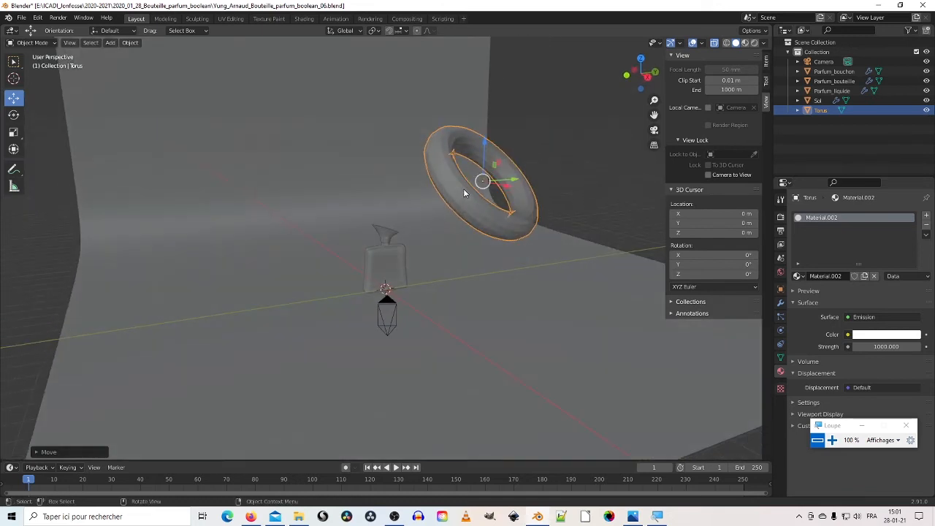
key(r)
right_click(480, 182)
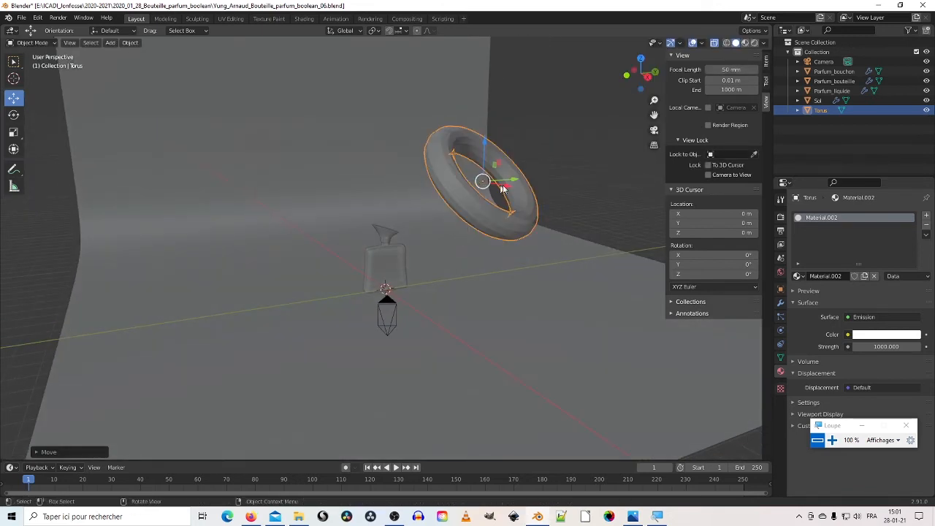
middle_drag(503, 188, 476, 171)
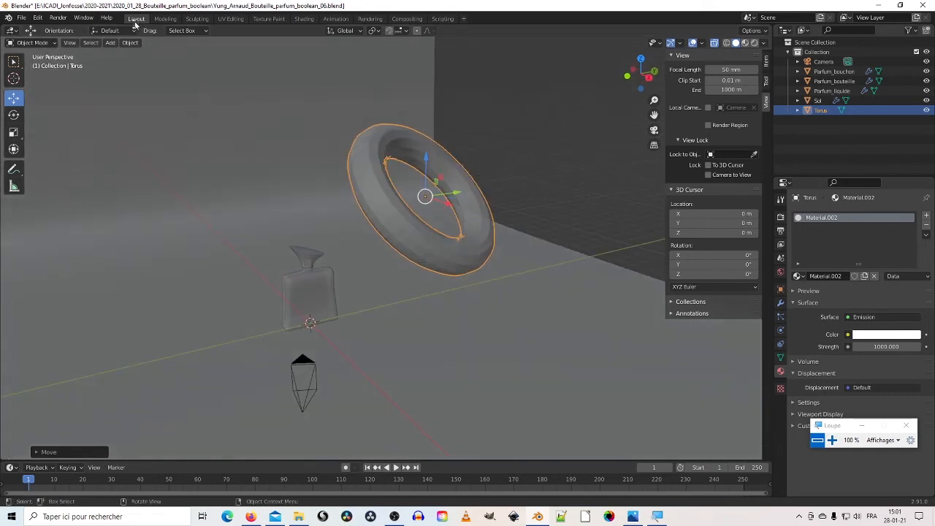
click(14, 134)
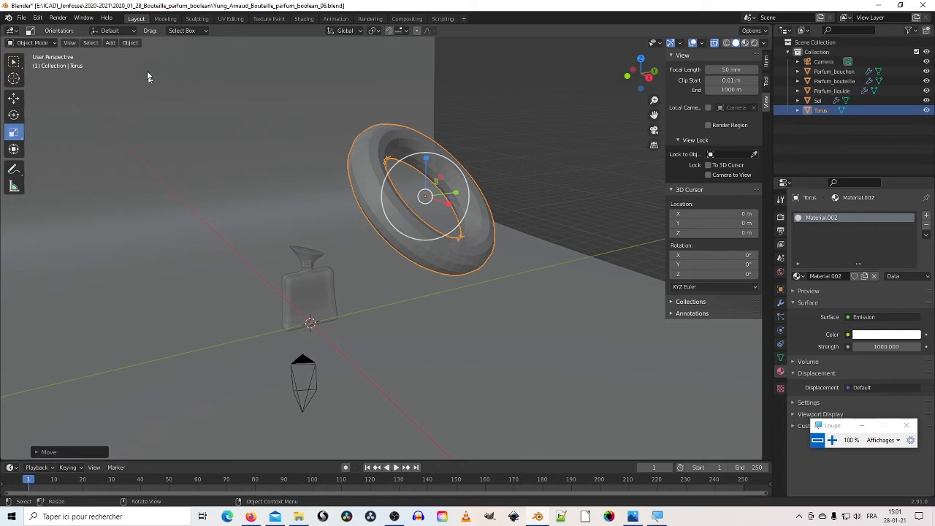
click(135, 31)
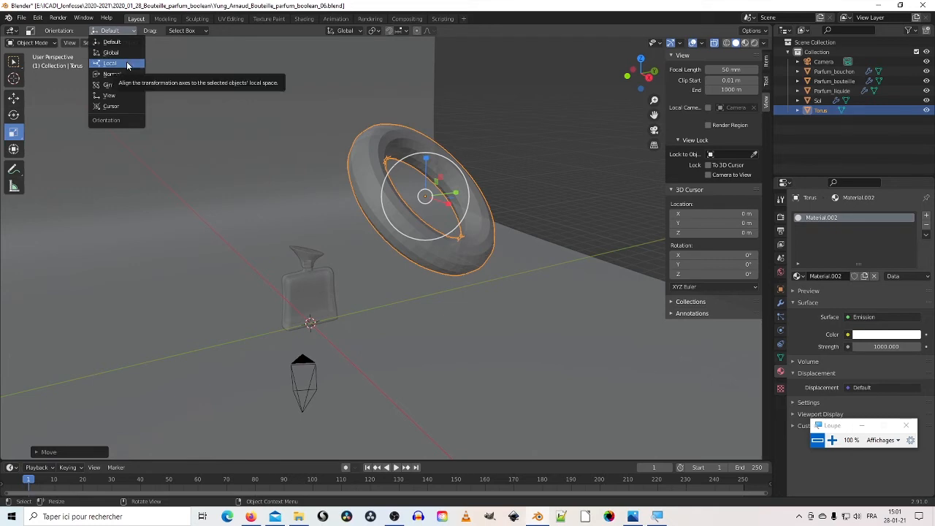
key(super+plus)
key(super+minus)
click(127, 64)
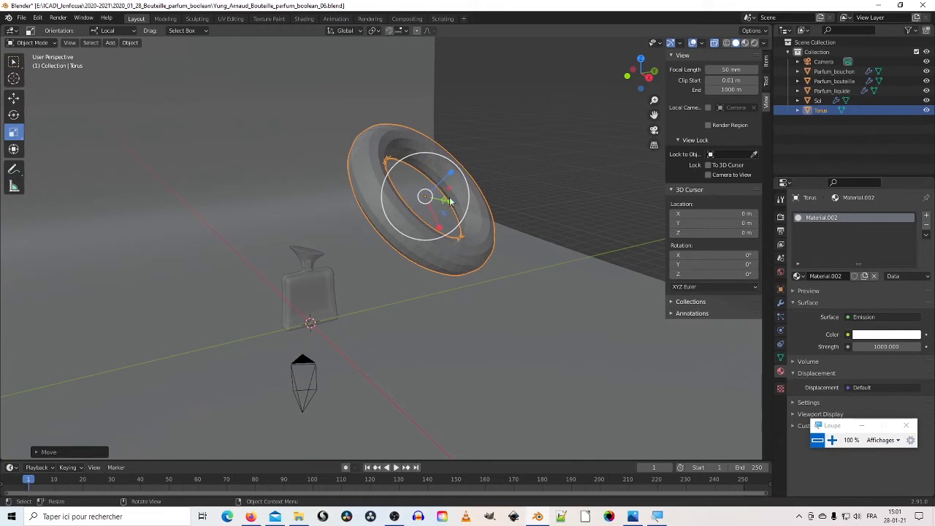
- Thin the torus along its local Z axis and shrink it in its local XY plane to roughly two-thirds of its diameter
drag(451, 176, 442, 190)
middle_drag(482, 226, 436, 239)
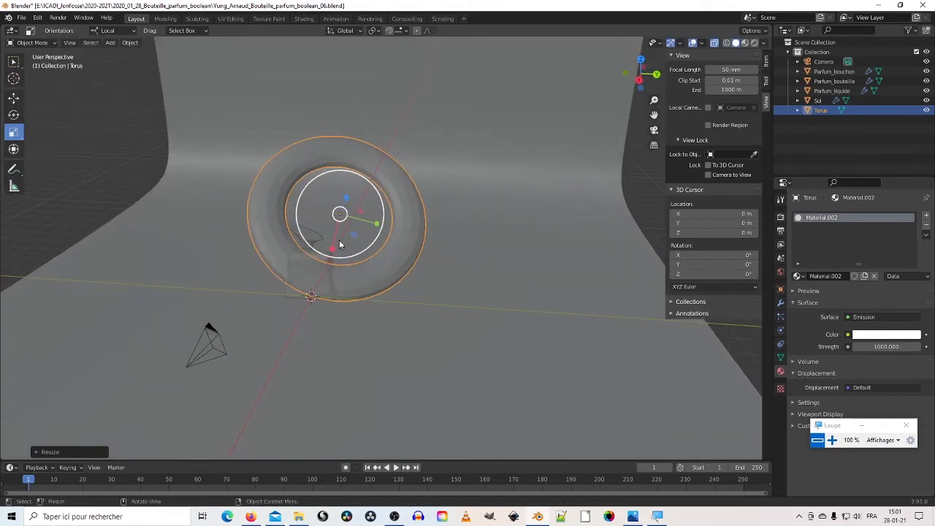
key(s)
key(shift+z)
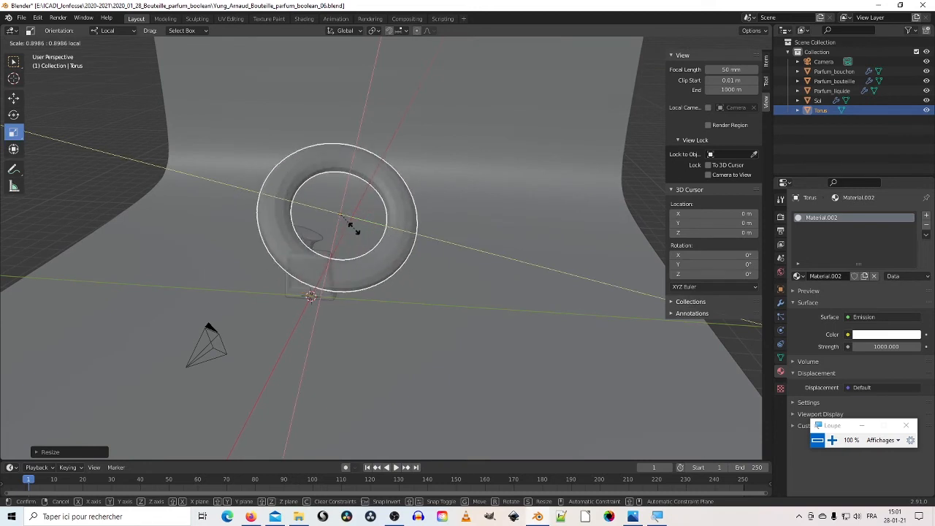
click(353, 232)
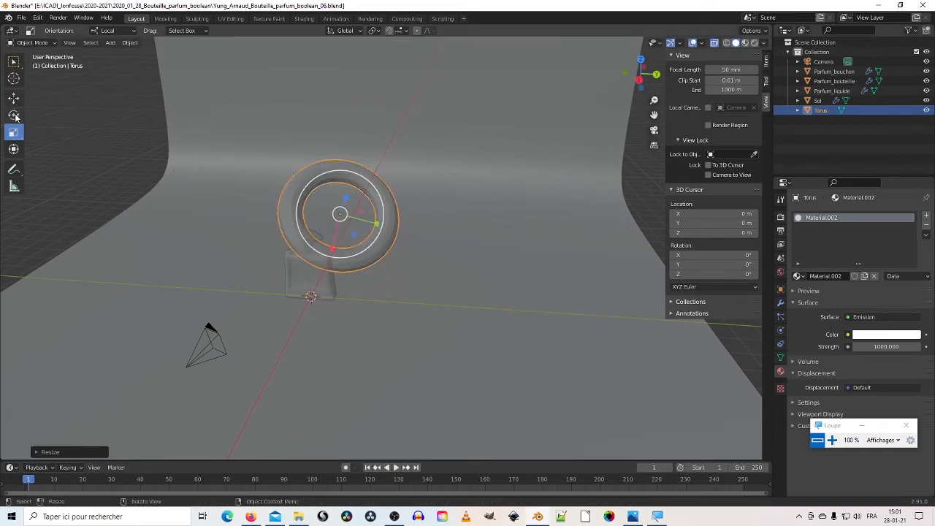
- Rotate the torus slightly and lower it to the bottle's height, just beside and in front of it
click(13, 115)
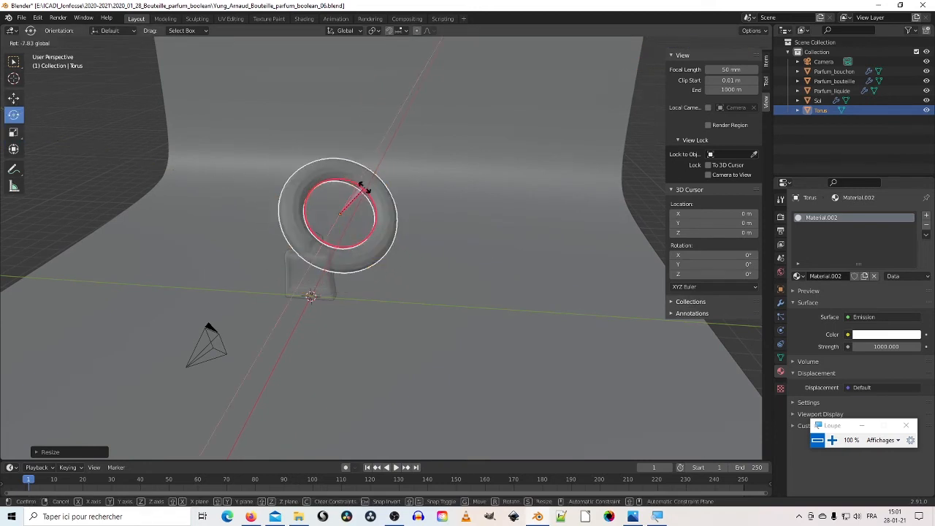
drag(347, 226, 376, 214)
click(13, 97)
middle_drag(400, 195, 383, 171)
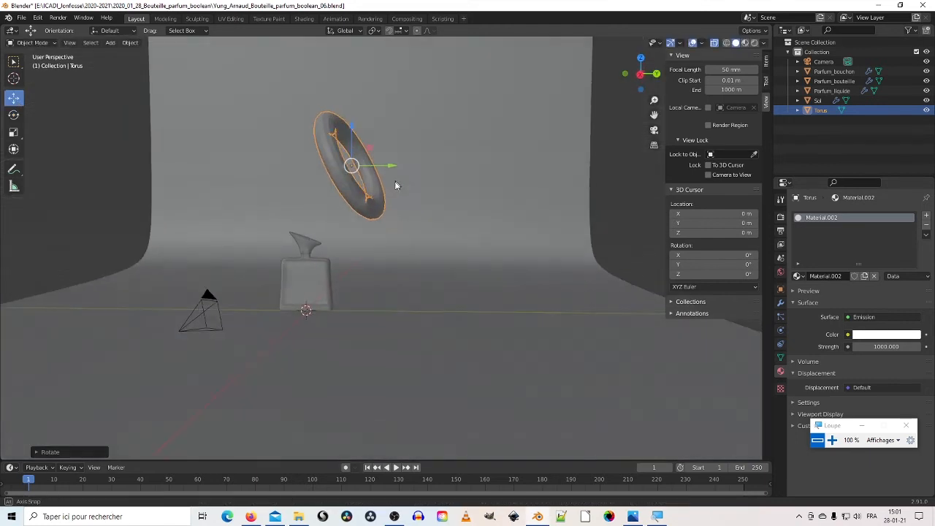
drag(370, 153, 323, 265)
- Render the camera view to check the torus's reflection in the bottle, and close the render window
key(KP_0)
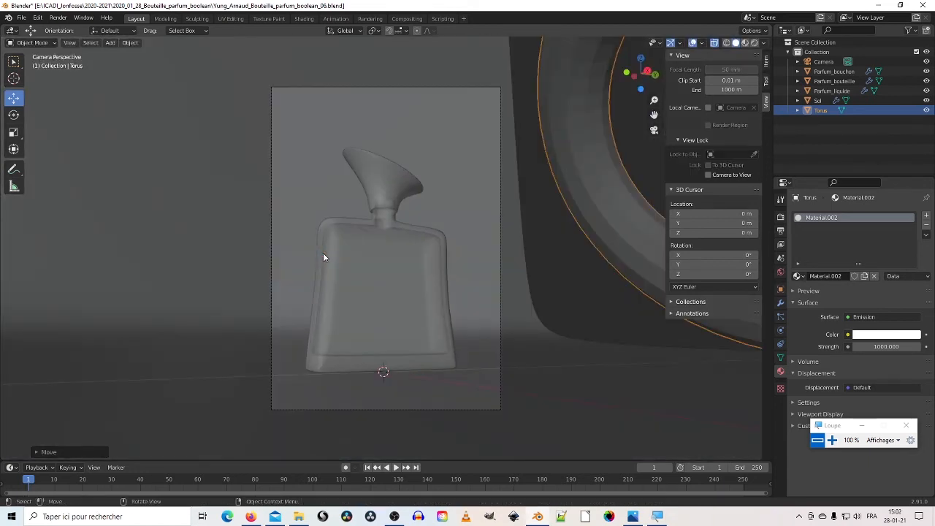
key(F12)
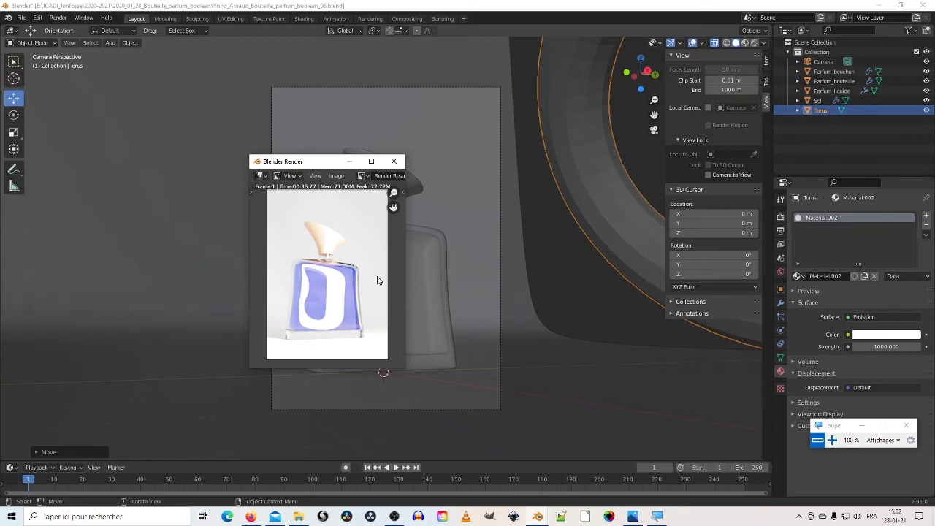
click(394, 161)
- Delete the torus from the scene
middle_drag(488, 164, 521, 182)
scroll(522, 182, down, 6)
middle_drag(459, 234, 300, 246)
click(276, 247)
click(245, 255)
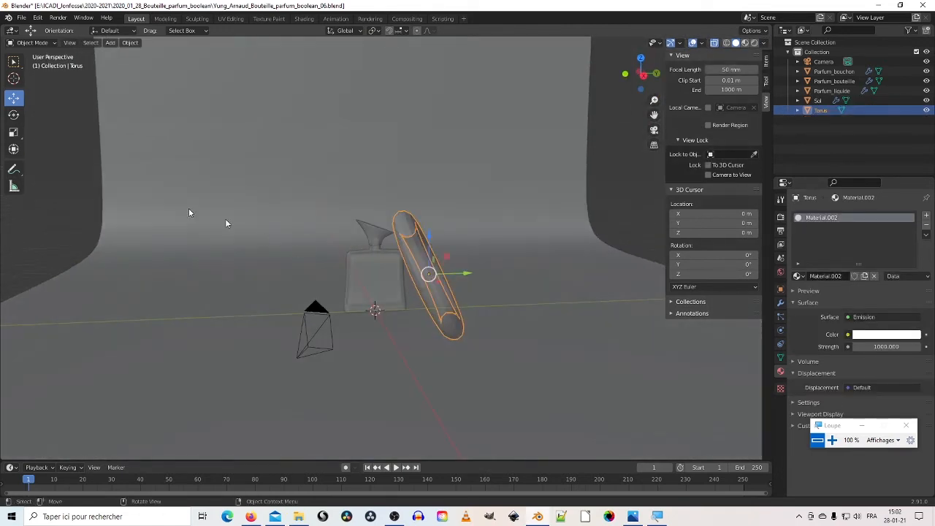
middle_drag(386, 272, 296, 264)
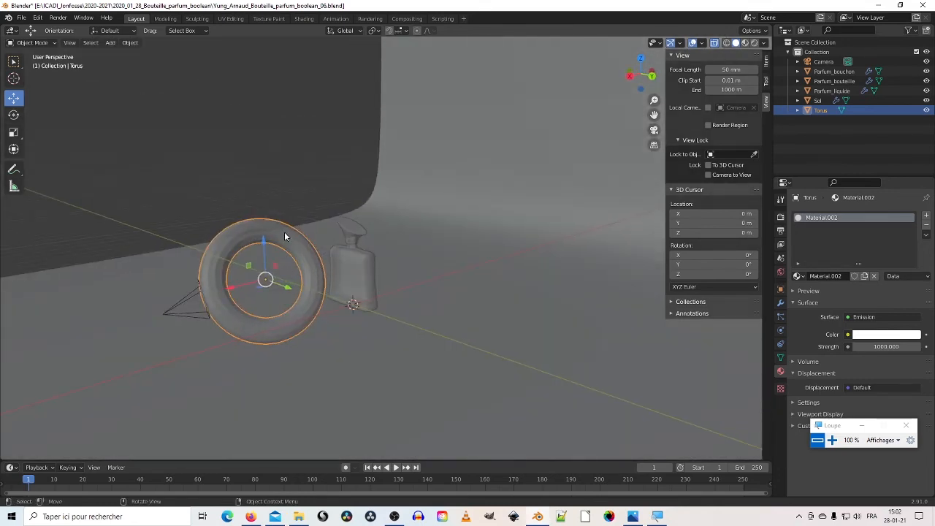
key(Delete)
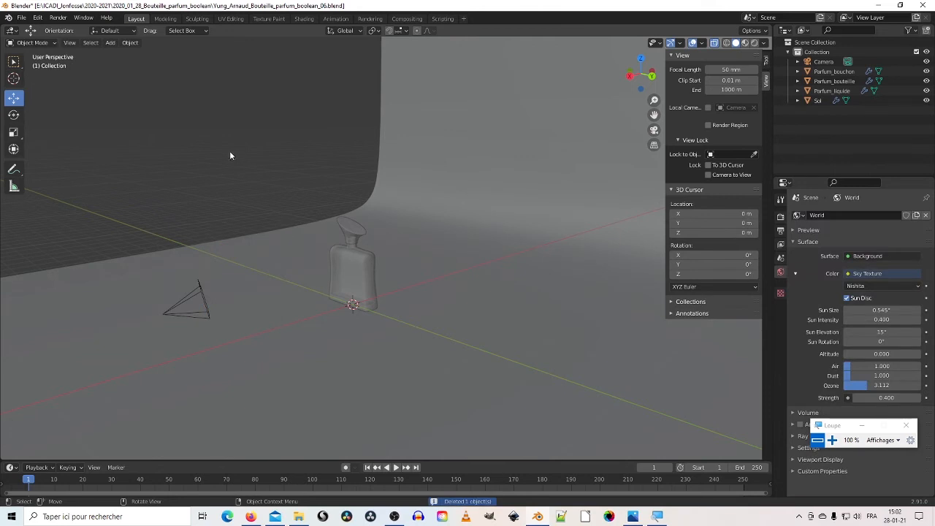
- Add a mesh plane and move it along the X and Y axes to the floor area in front of the bottle
click(114, 42)
mouse_move(128, 76)
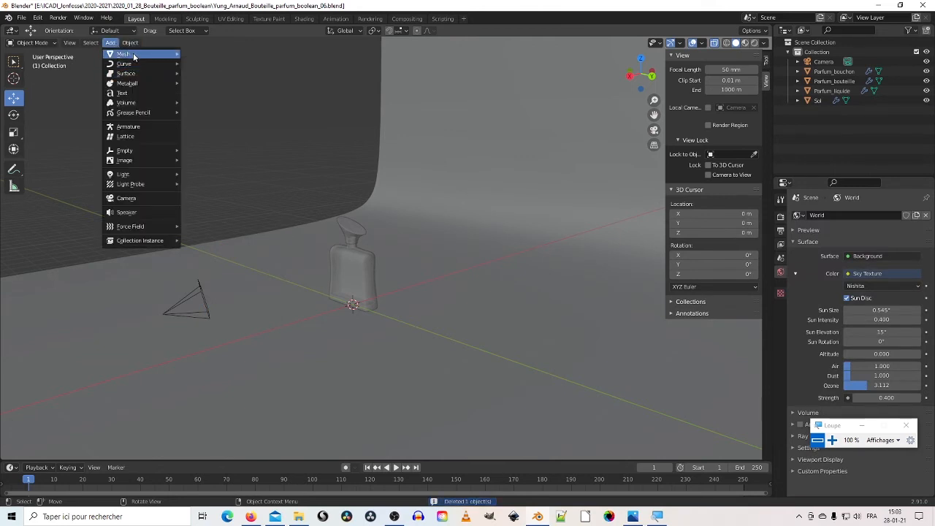
mouse_move(133, 53)
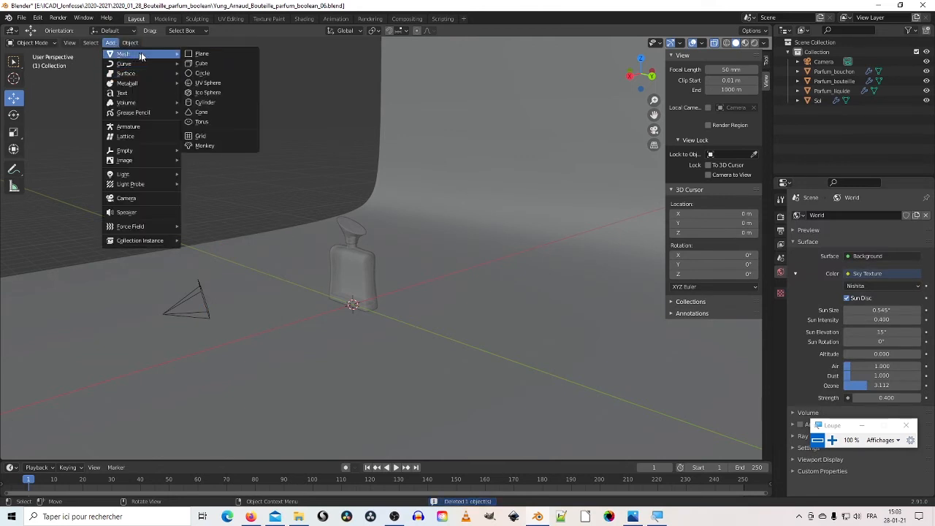
click(199, 54)
drag(321, 316, 188, 357)
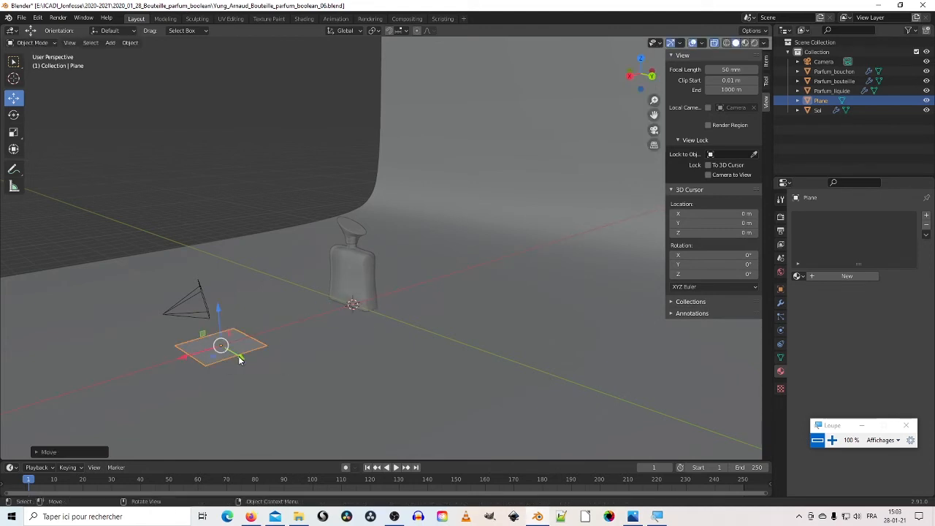
drag(239, 359, 141, 410)
- Scale the plane into a long, narrow strip and rotate it to stand vertically
click(13, 131)
click(13, 114)
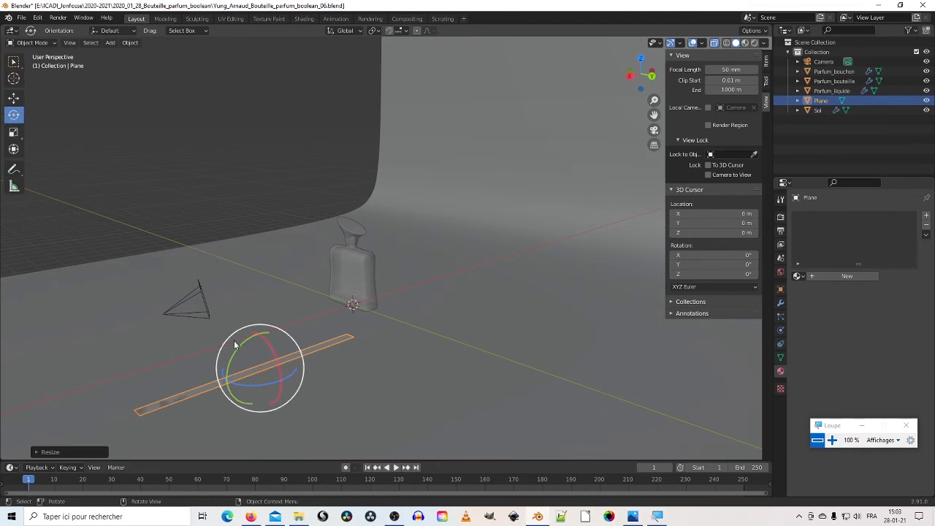
drag(240, 345, 350, 296)
drag(263, 382, 306, 360)
middle_drag(306, 360, 416, 337)
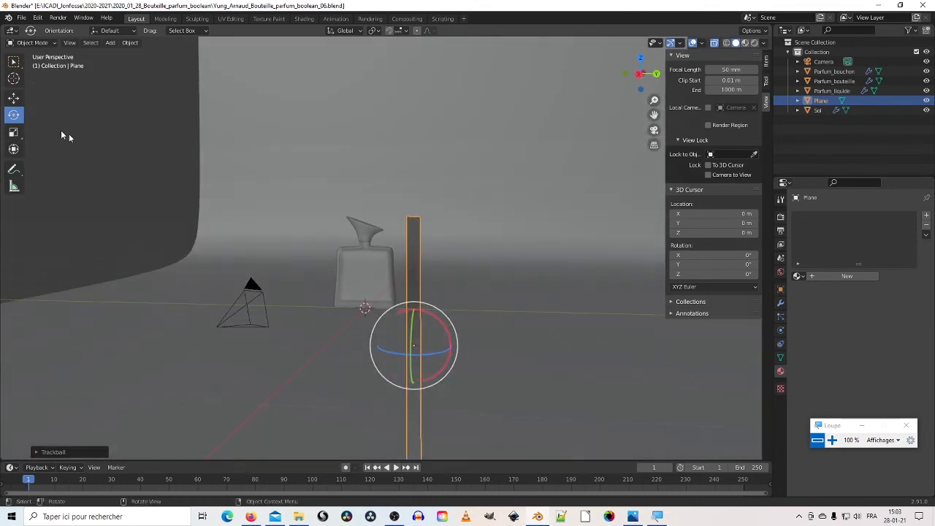
- Move the upright strip up beside the front of the bottle and make it narrower along its local Y axis
click(13, 97)
drag(435, 329, 343, 266)
middle_drag(344, 267, 377, 271)
middle_drag(486, 282, 239, 237)
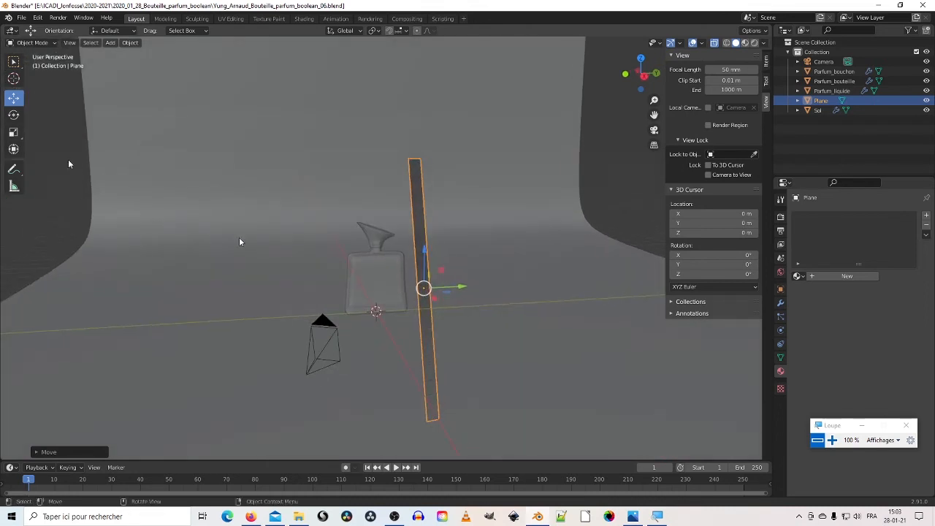
click(13, 132)
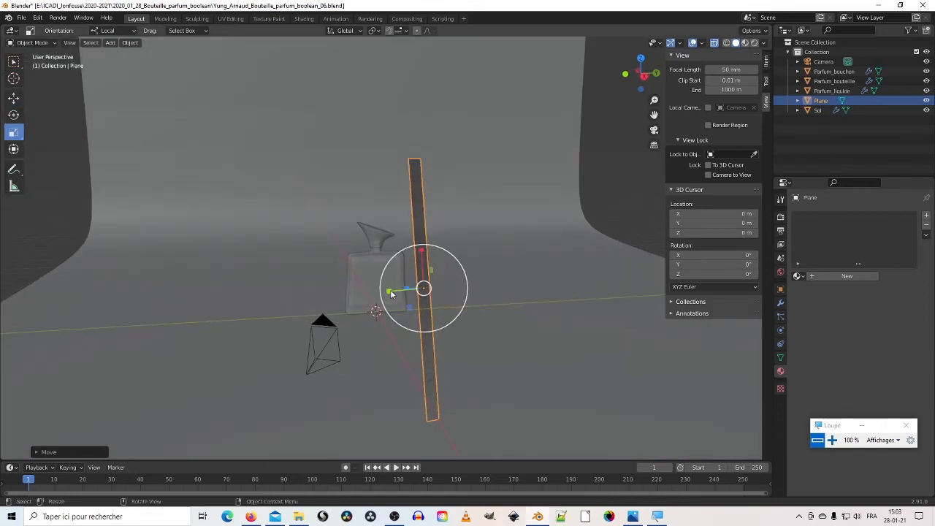
drag(391, 293, 442, 271)
middle_drag(442, 271, 515, 257)
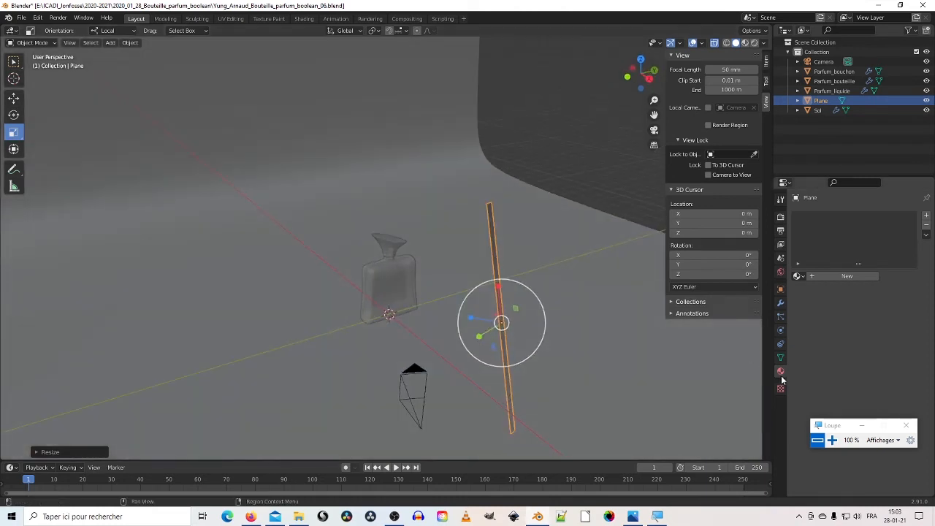
- Give the strip a new material with an Emission surface shader
click(927, 217)
click(846, 279)
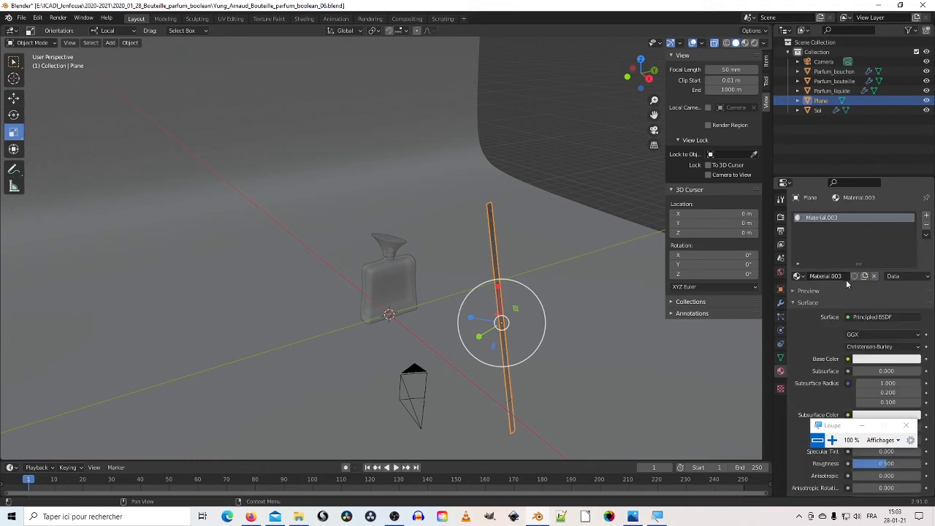
click(870, 318)
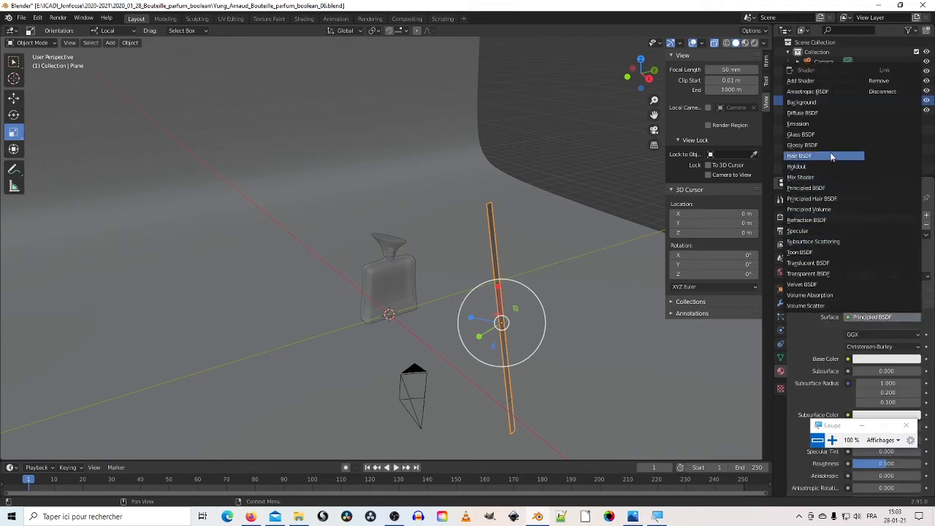
click(817, 123)
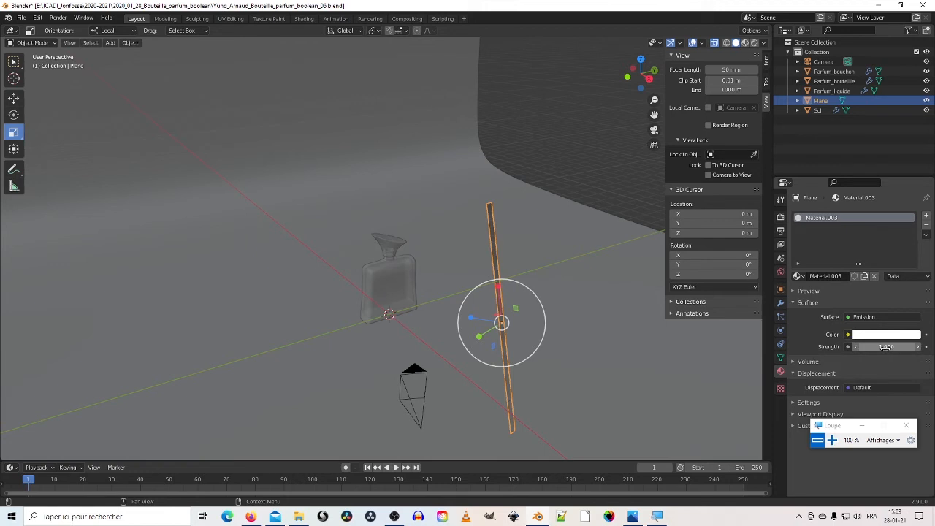
click(640, 286)
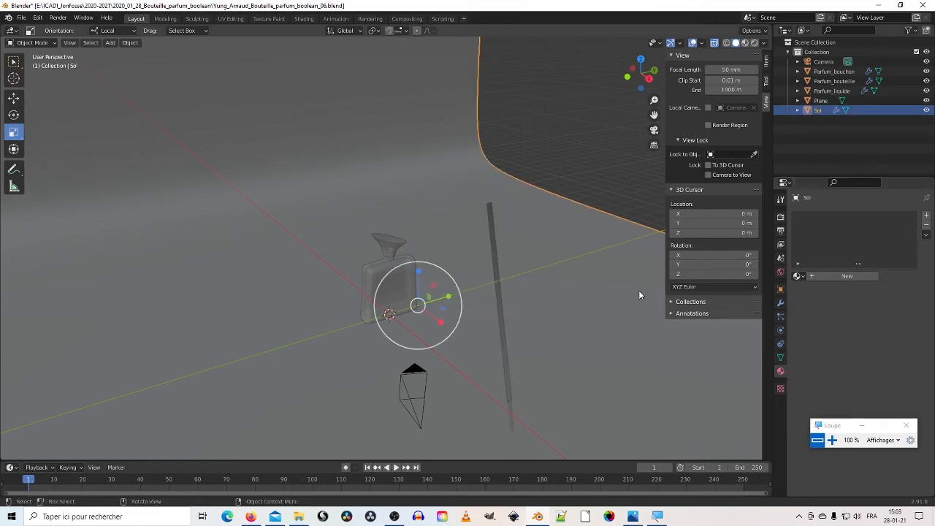
- Switch to the camera view and rename the Plane object as Neon
key(KP_0)
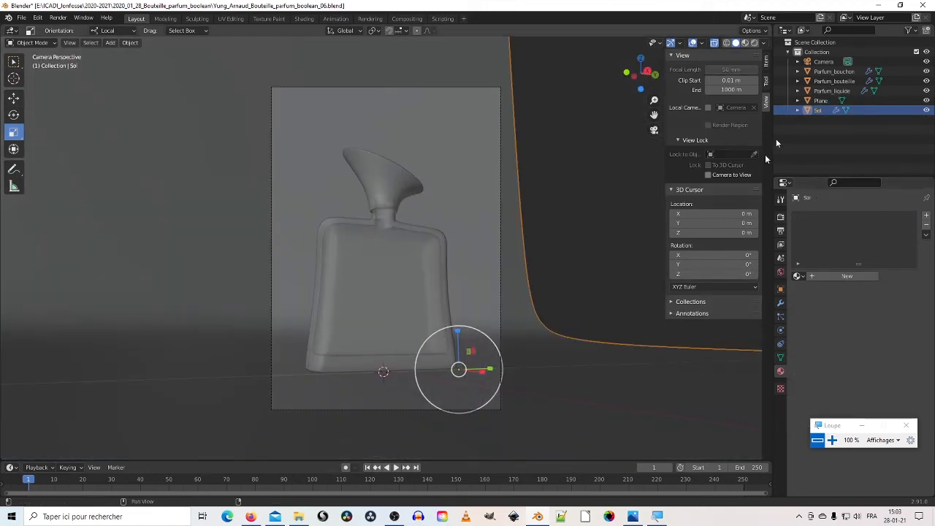
click(823, 103)
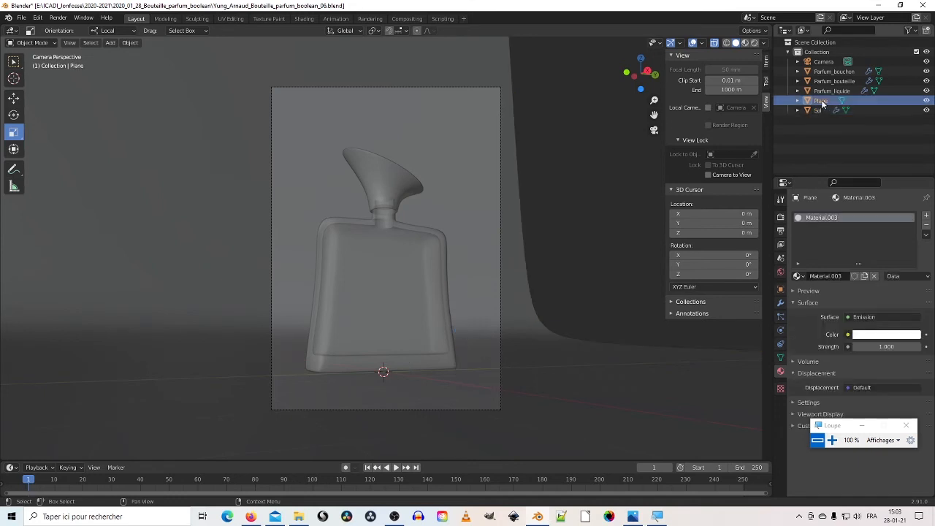
double_click(823, 102)
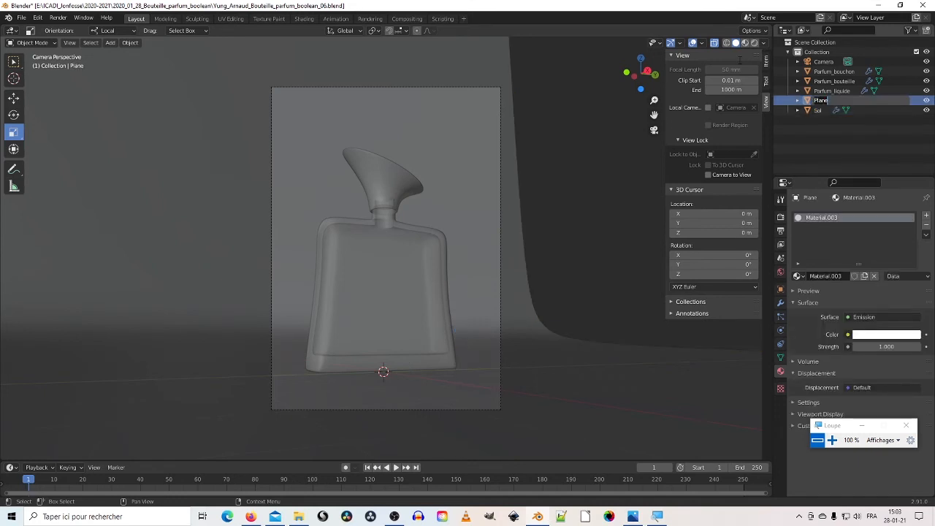
text(Neon)
key(Return)
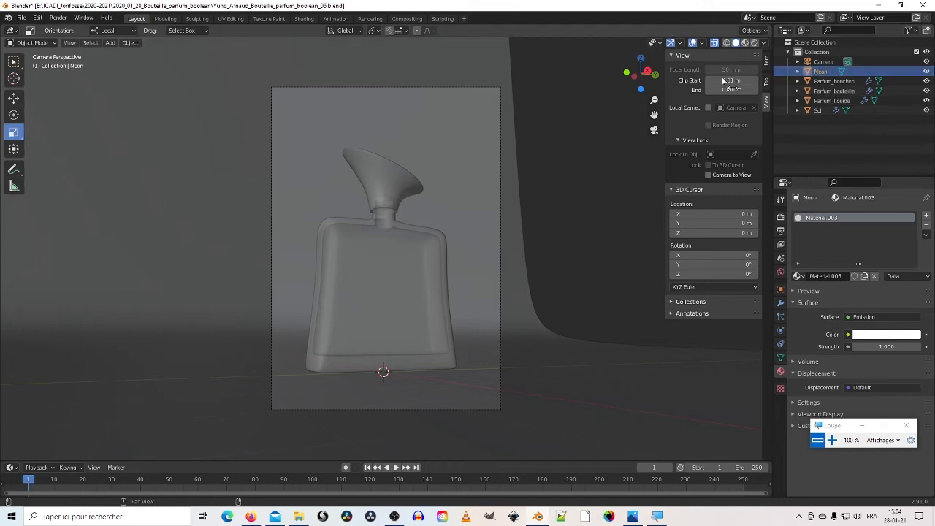
- Set the Neon material's emission strength to 1000
click(887, 346)
text(100)
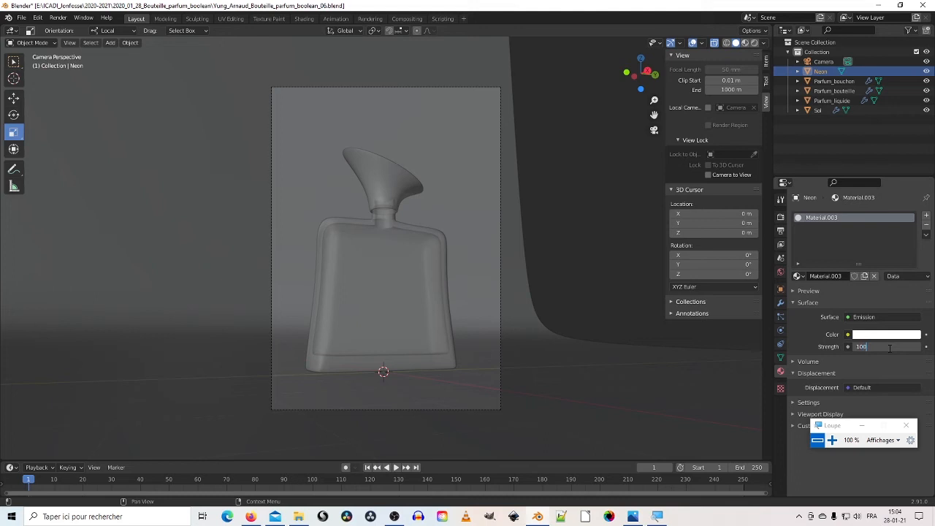
text(0)
key(Return)
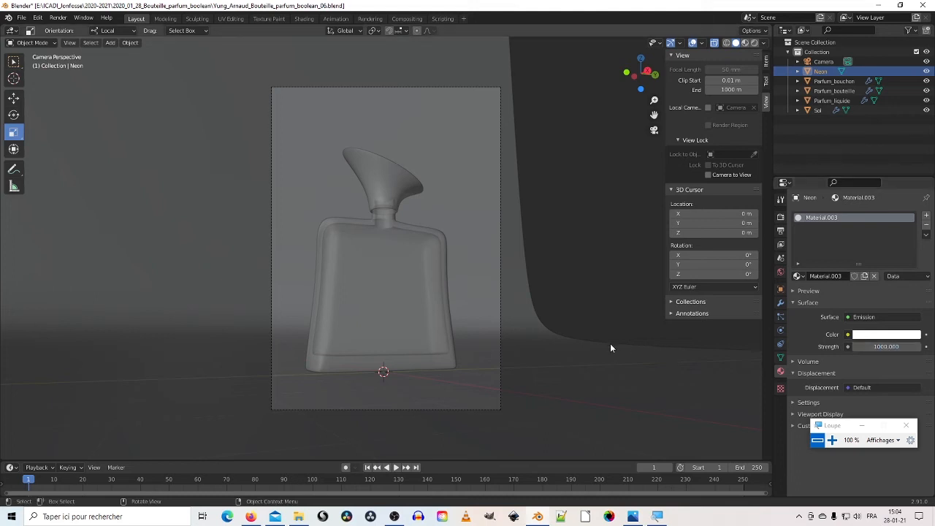
- Render a low-resolution test image from the camera and save the Blender file
key(F12)
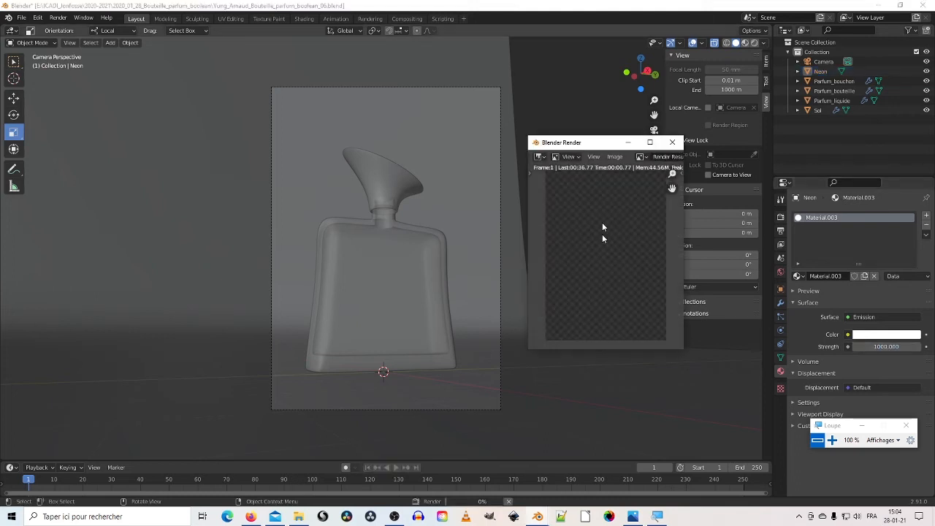
drag(598, 142, 327, 113)
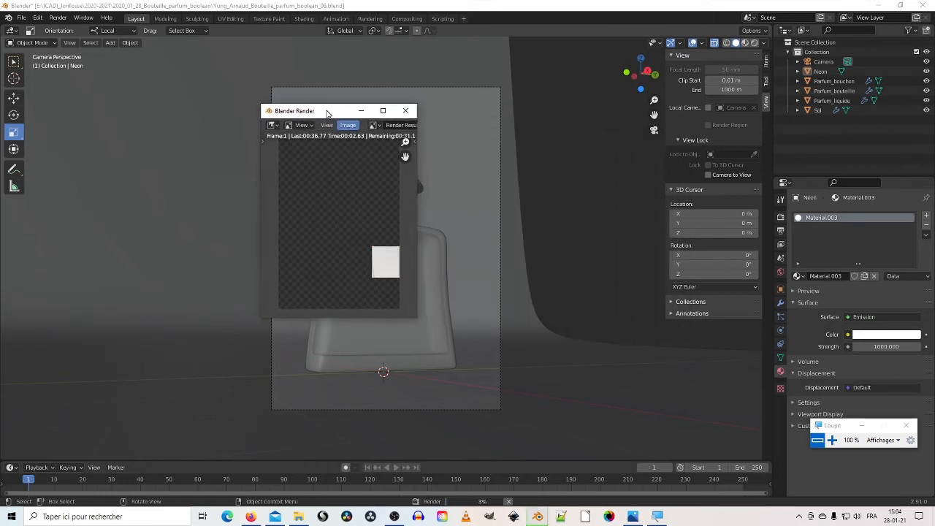
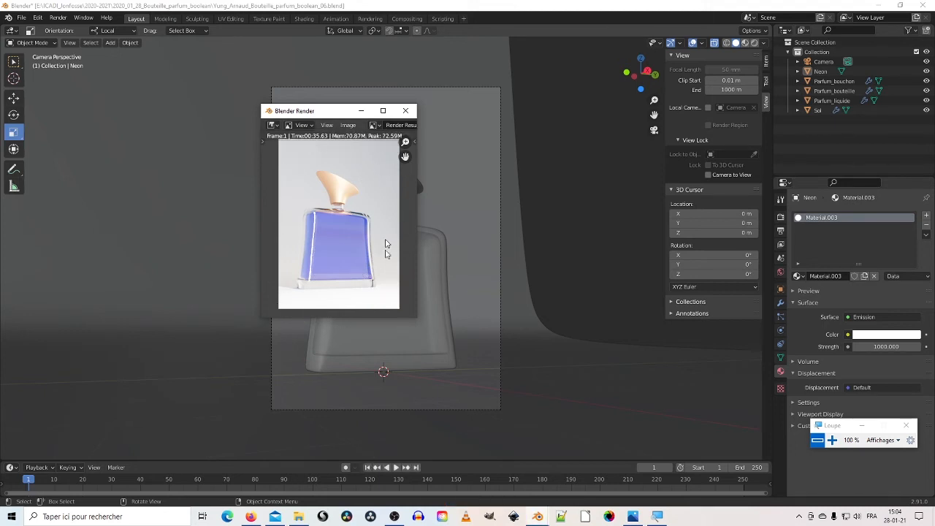
click(22, 17)
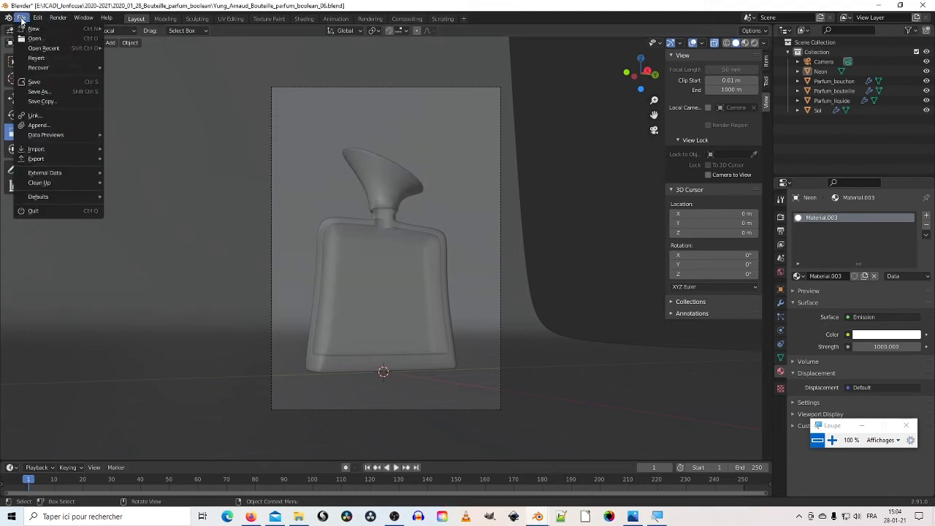
click(34, 82)
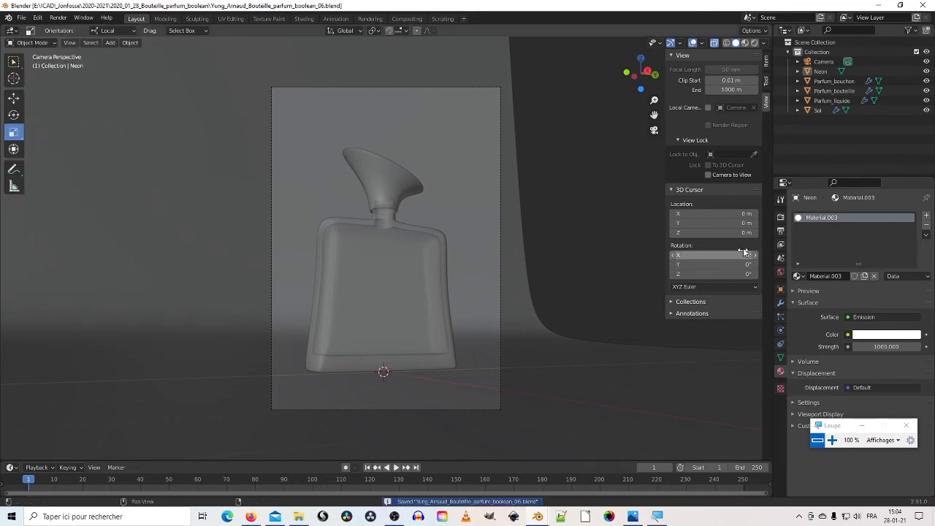
- Set the output resolution percentage to 100% for the 1240 × 1748 px image
click(780, 218)
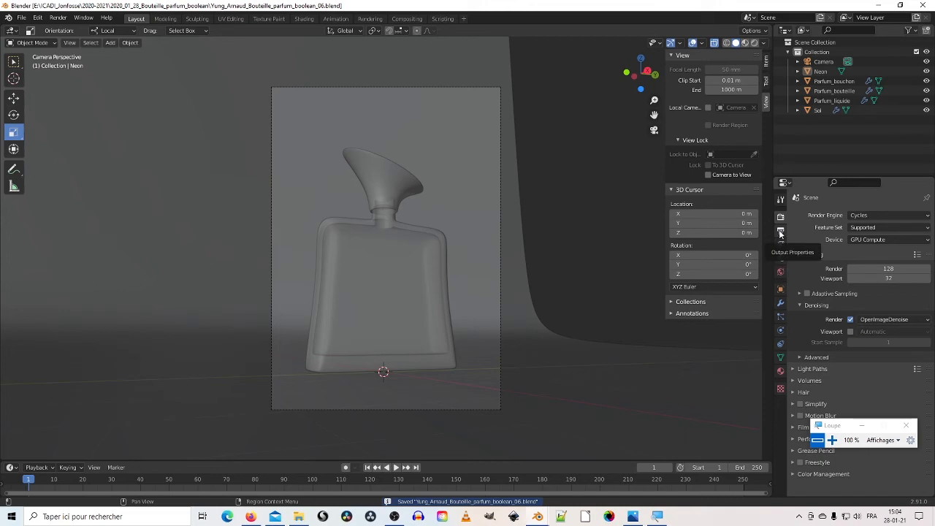
key(super+plus)
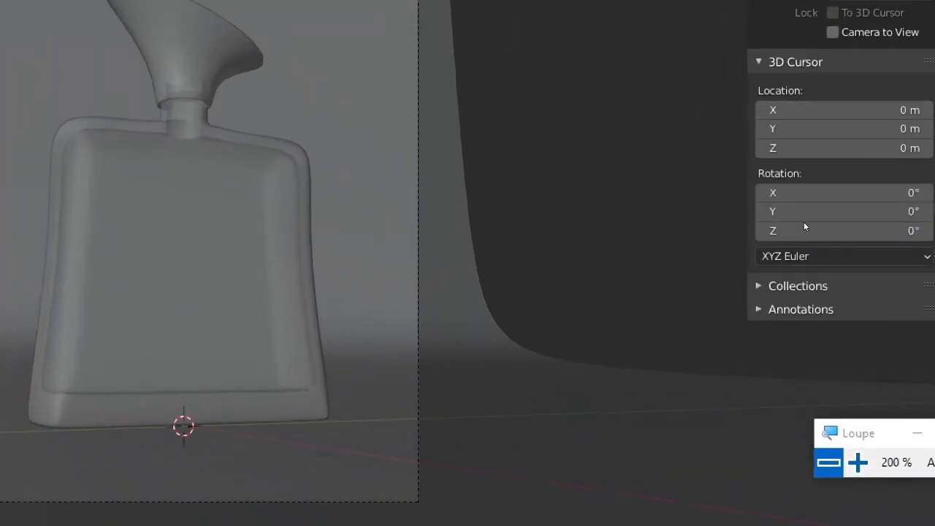
key(super+minus)
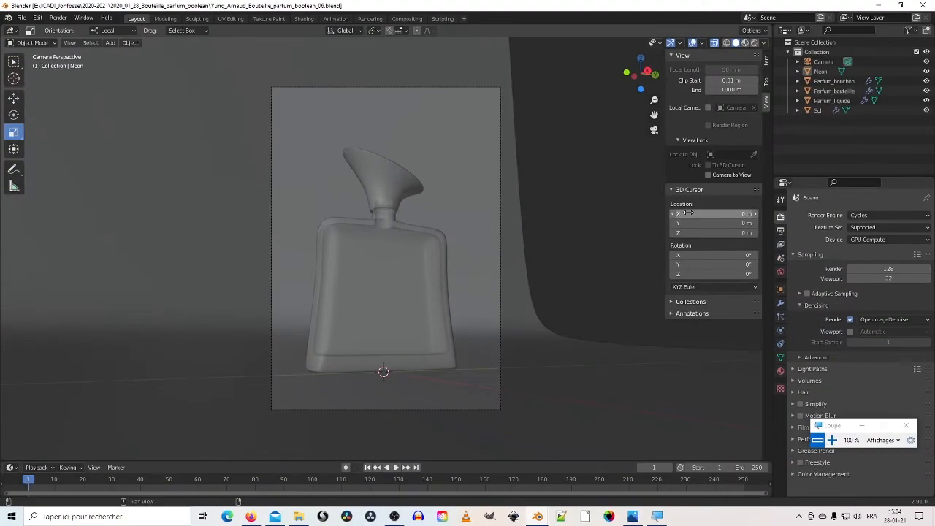
click(781, 231)
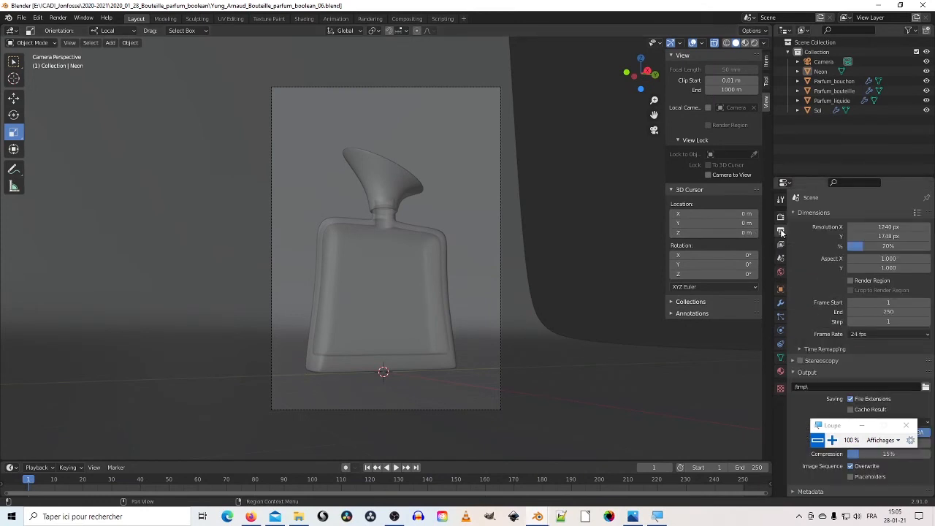
click(888, 247)
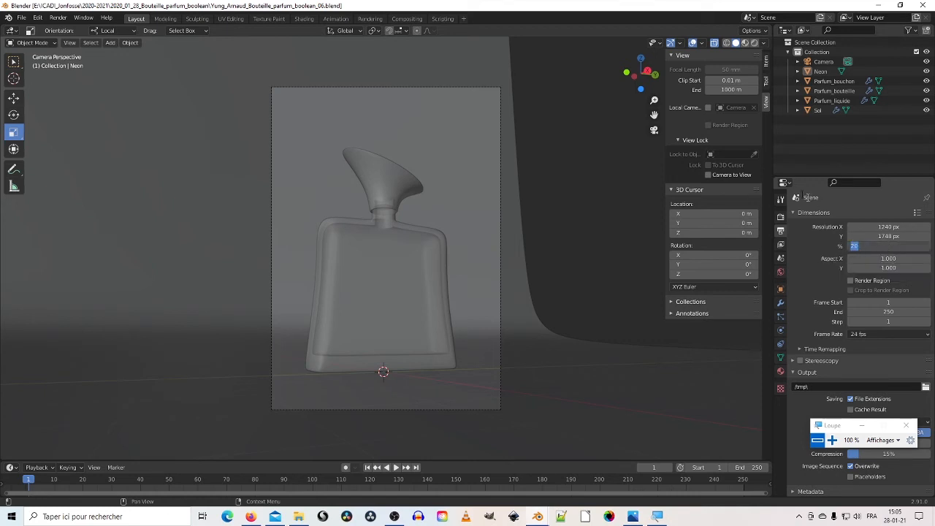
text(100)
key(Return)
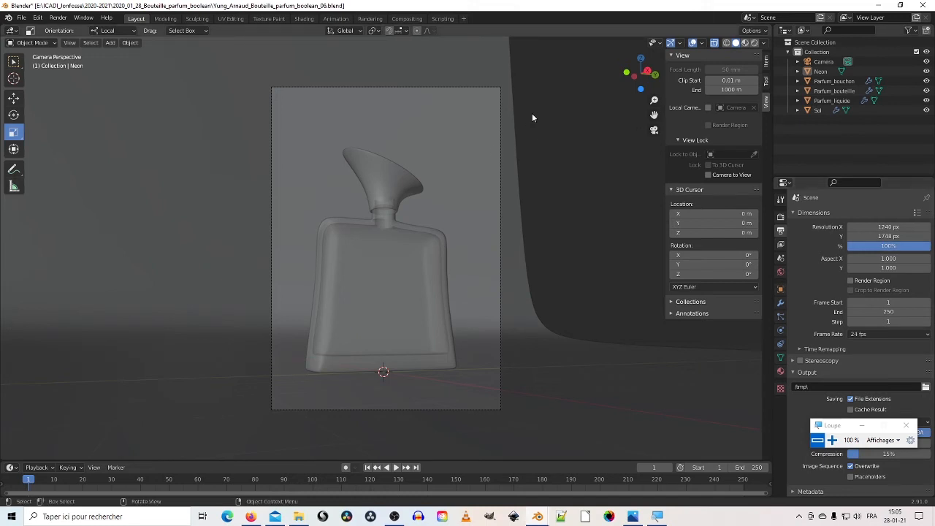
- Render the full-resolution image and examine the neon reflection, glass edges and cap up close
key(F12)
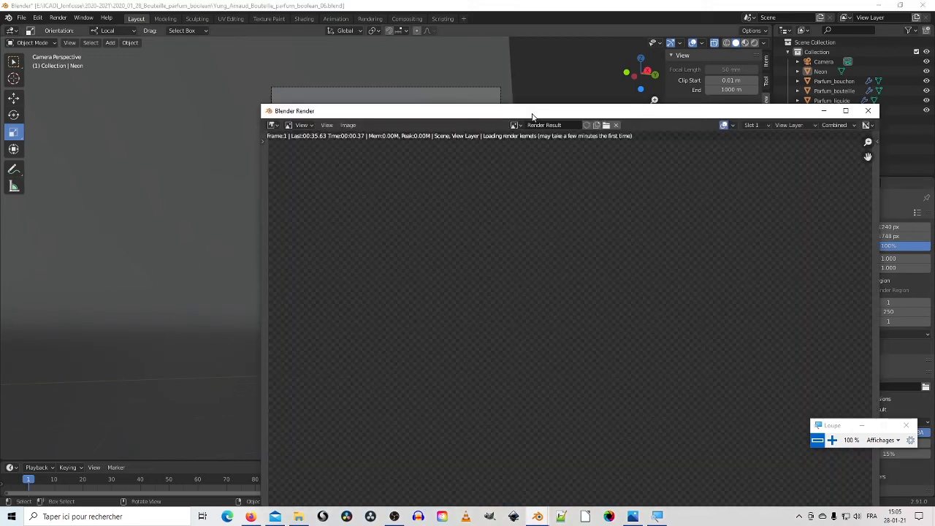
drag(573, 115, 465, 32)
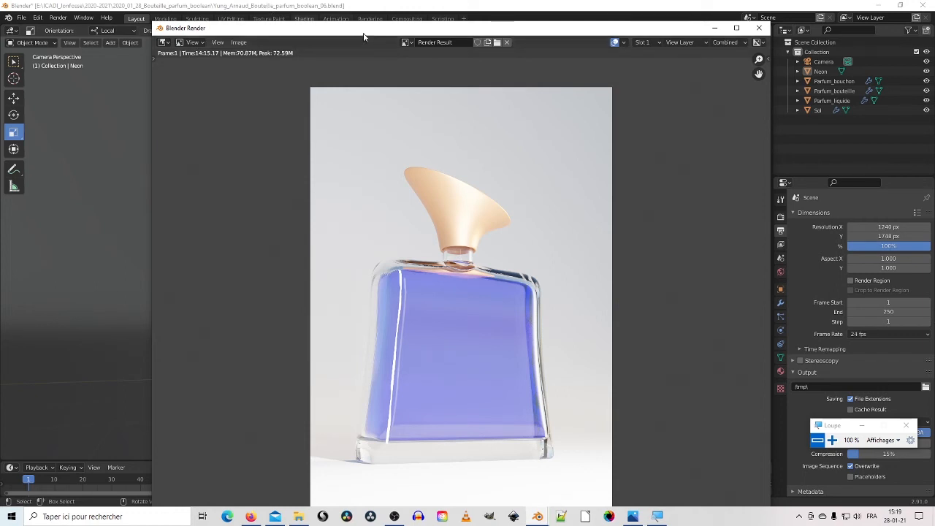
drag(379, 36, 343, 30)
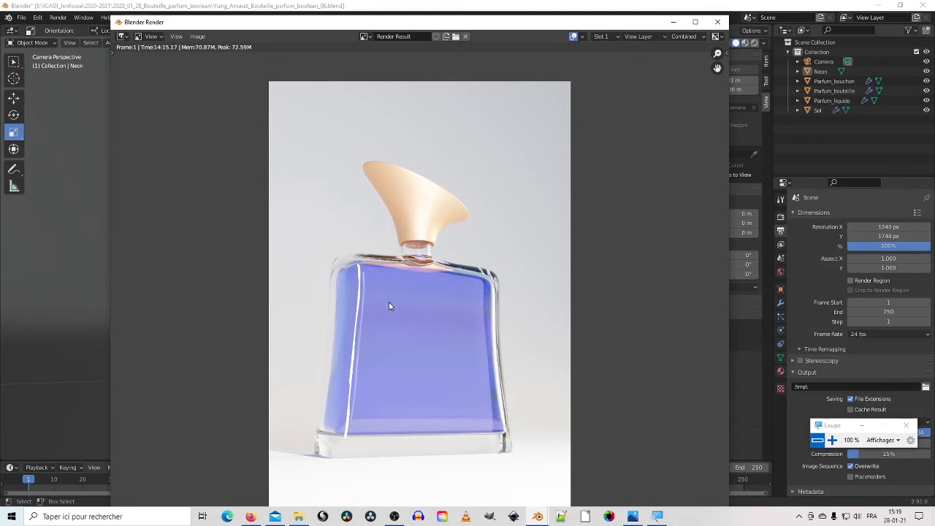
scroll(388, 296, up, 5)
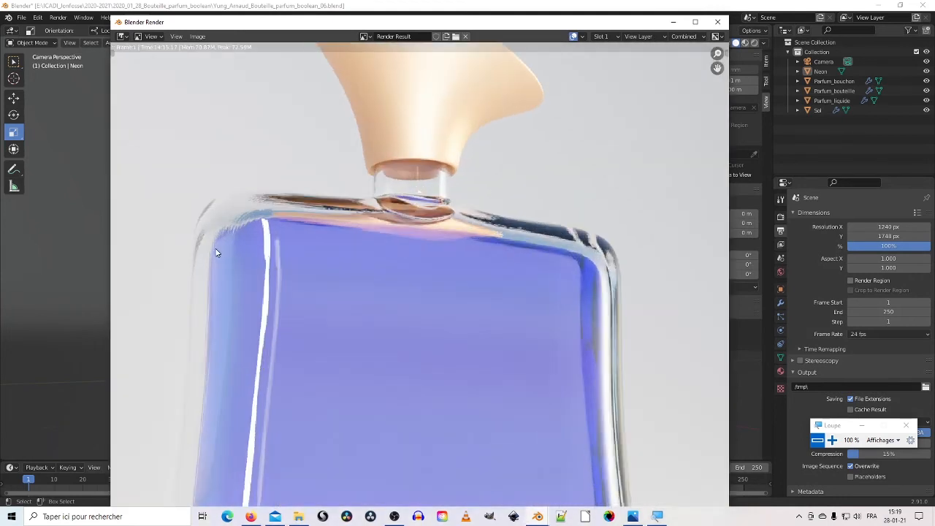
scroll(204, 253, up, 1)
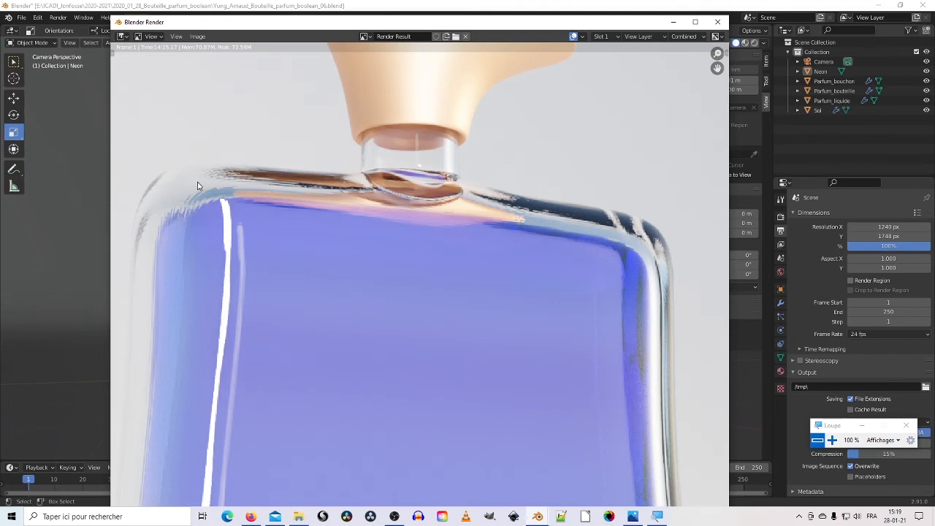
scroll(382, 185, down, 3)
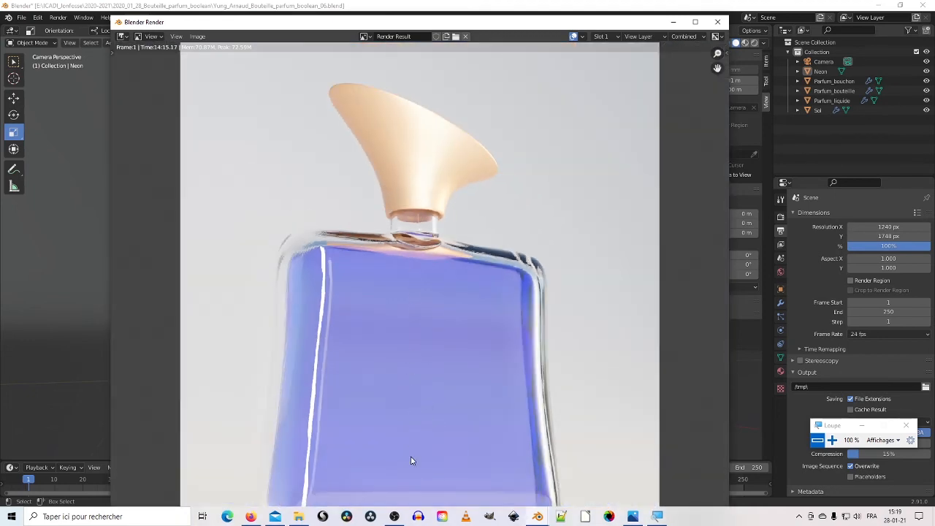
scroll(389, 178, up, 1)
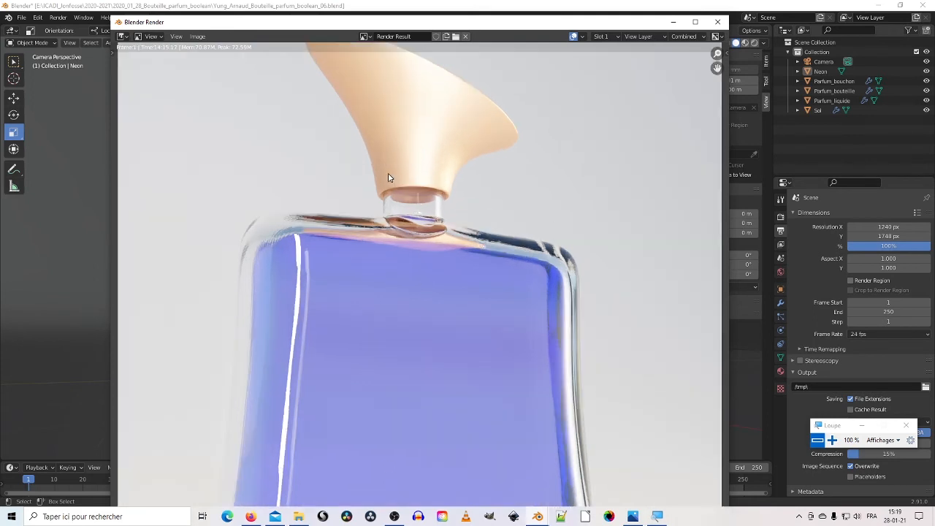
scroll(389, 177, down, 1)
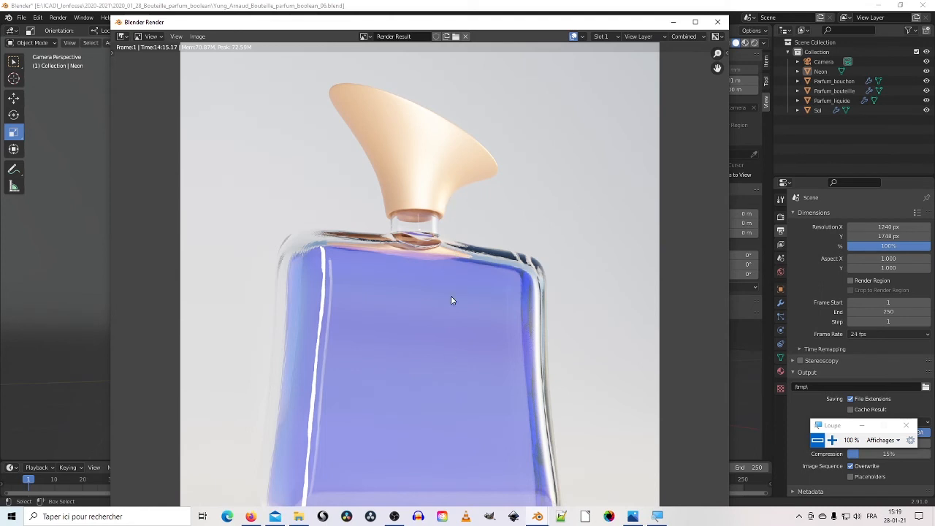
- Start saving the rendered image as a new file and choose JPEG as its format
click(197, 37)
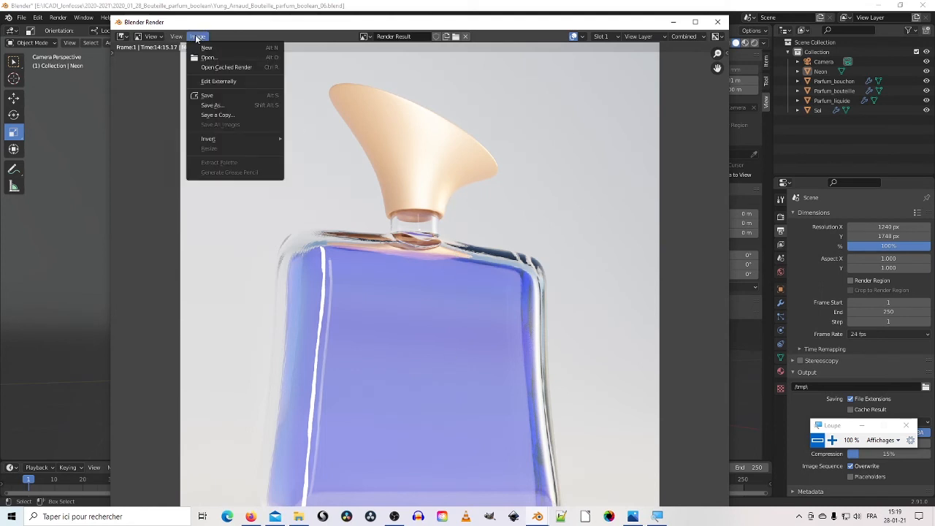
click(212, 105)
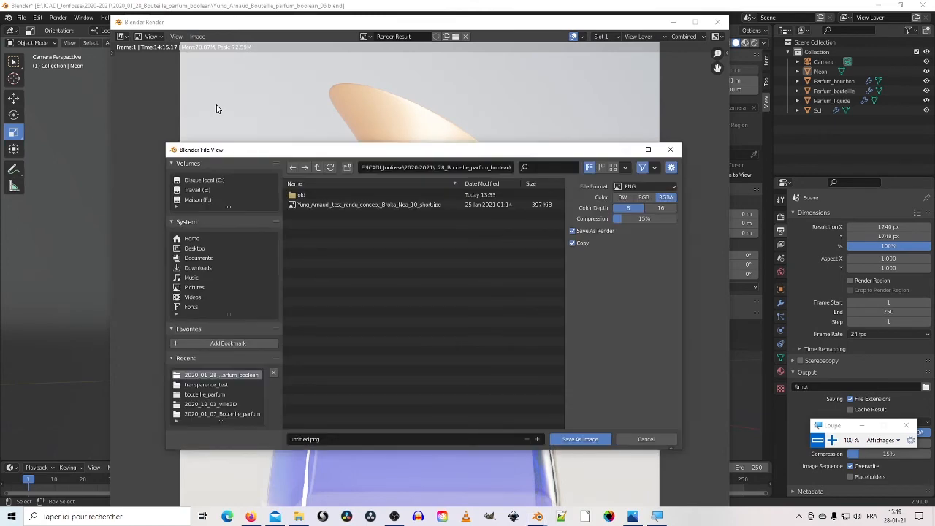
drag(352, 145, 443, 68)
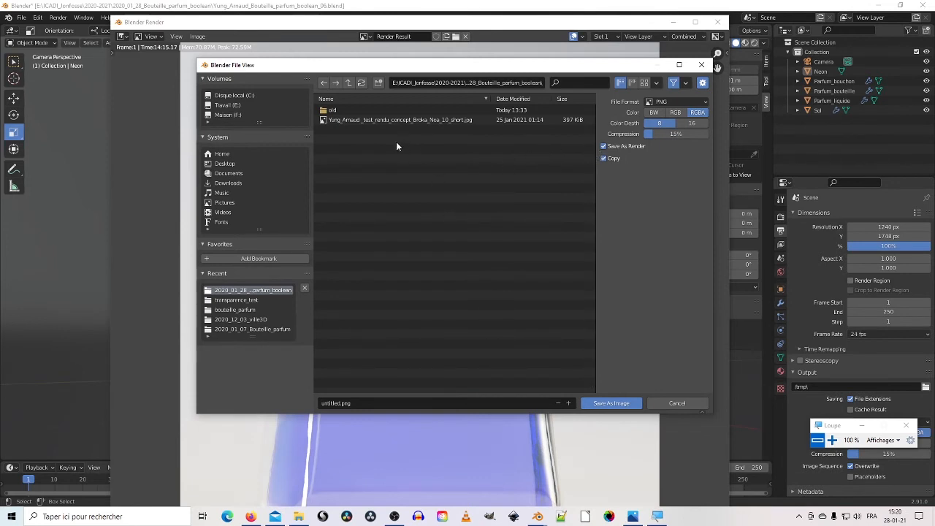
click(339, 403)
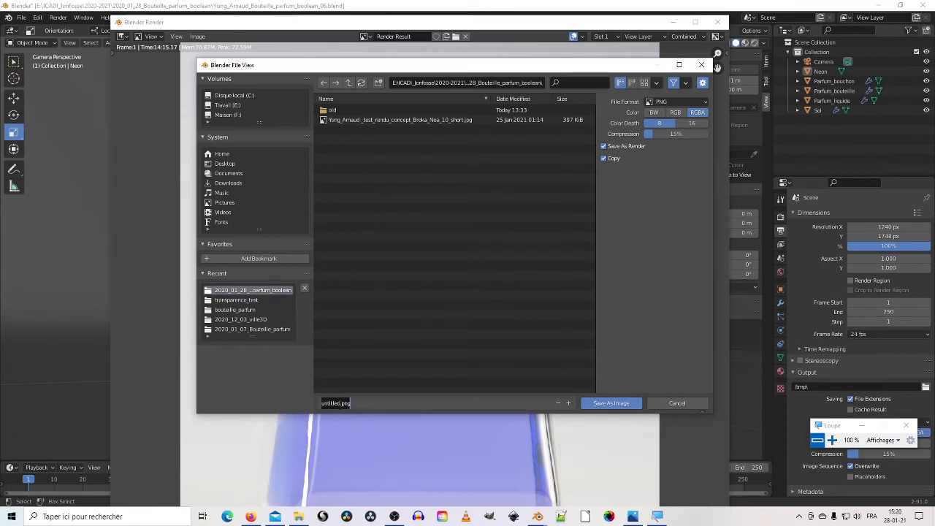
click(340, 404)
click(689, 101)
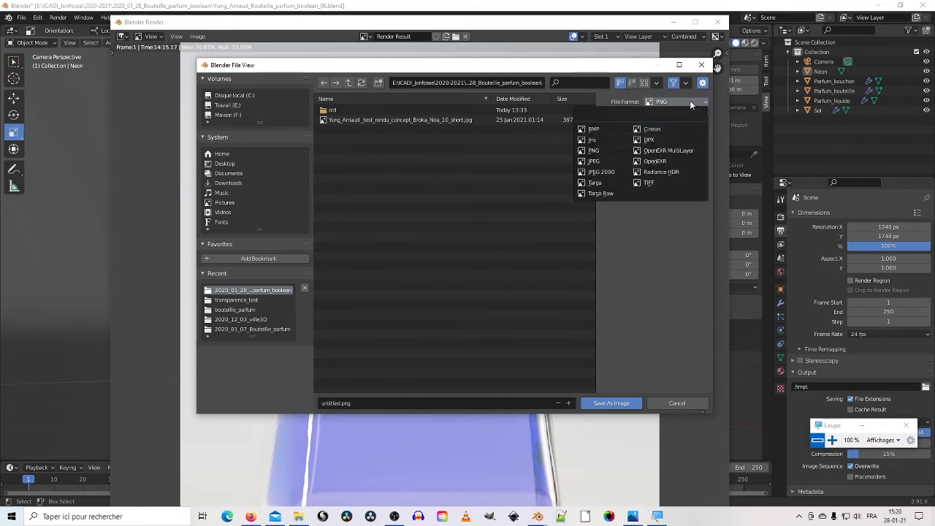
click(597, 161)
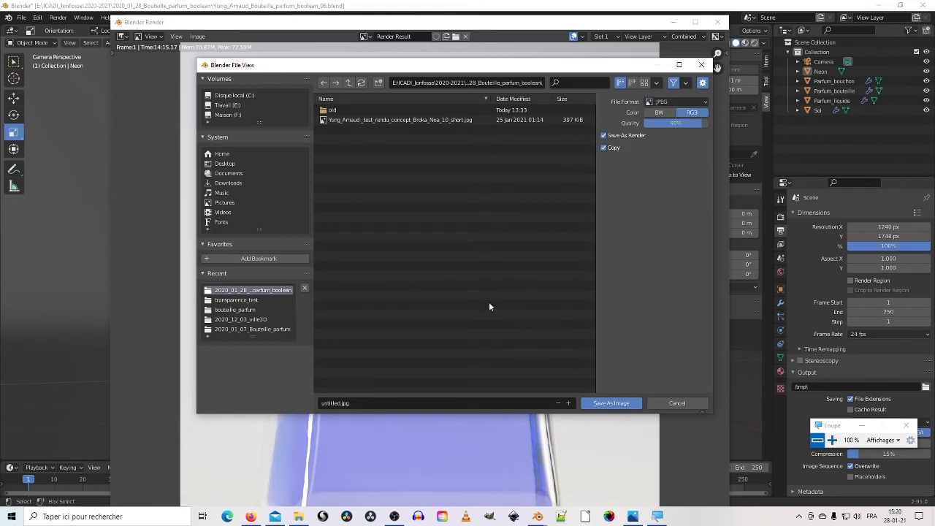
- Name the image file with the author's name followed by _Bouteille_parfum_boolean_06, matching the scene file's version number
click(352, 406)
drag(341, 404, 265, 398)
text(Yung)
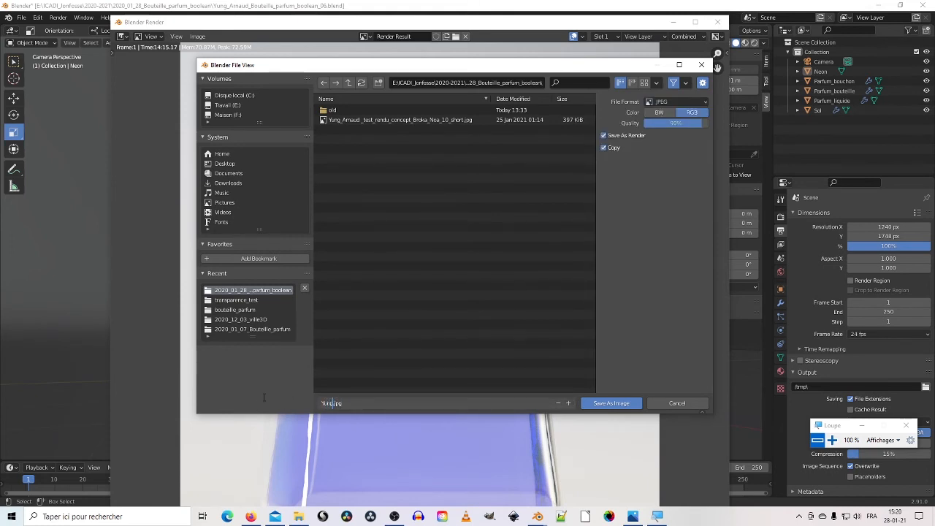
text(_Arnaud)
text(_Bouteille_parfum_boolean_06)
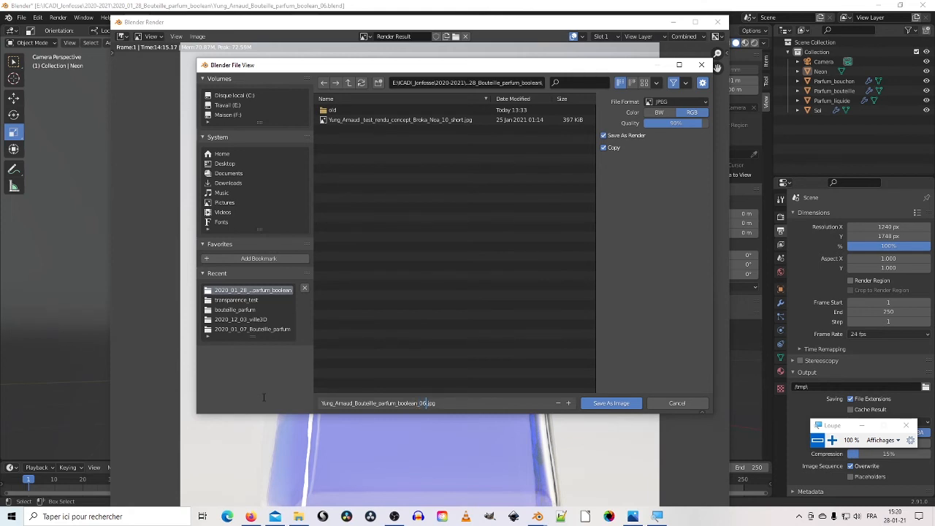
click(439, 402)
key(super+plus)
key(super+plus)
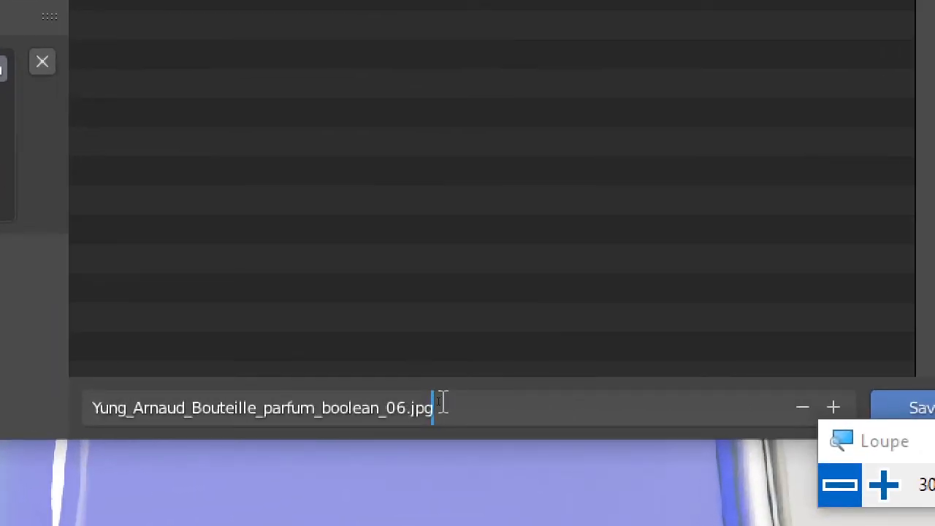
drag(385, 406, 406, 407)
key(super+minus)
key(super+minus)
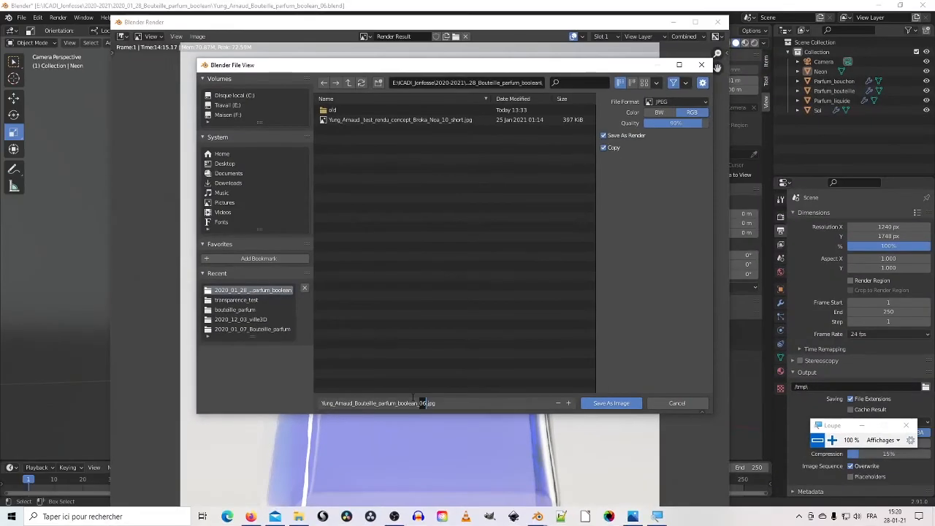
- Set the JPEG quality to 100% and save the render in the project folder
click(652, 289)
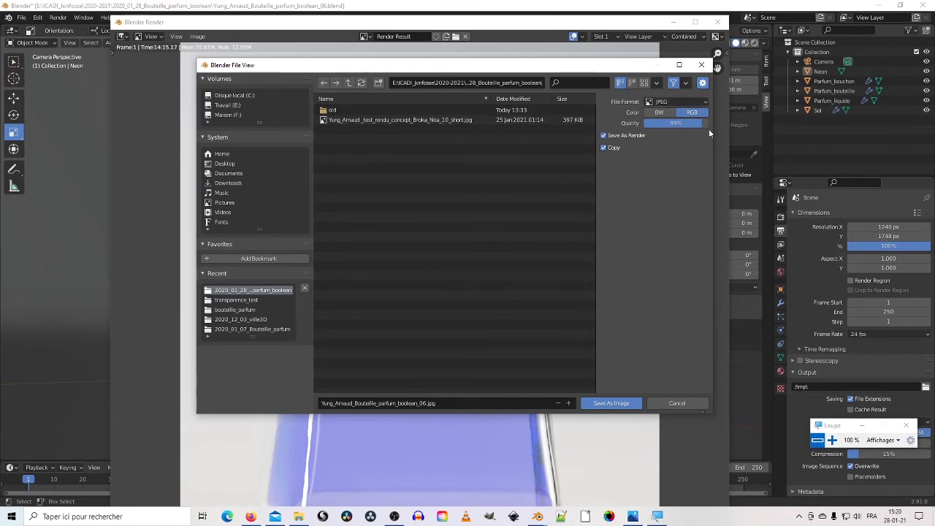
drag(700, 124, 709, 124)
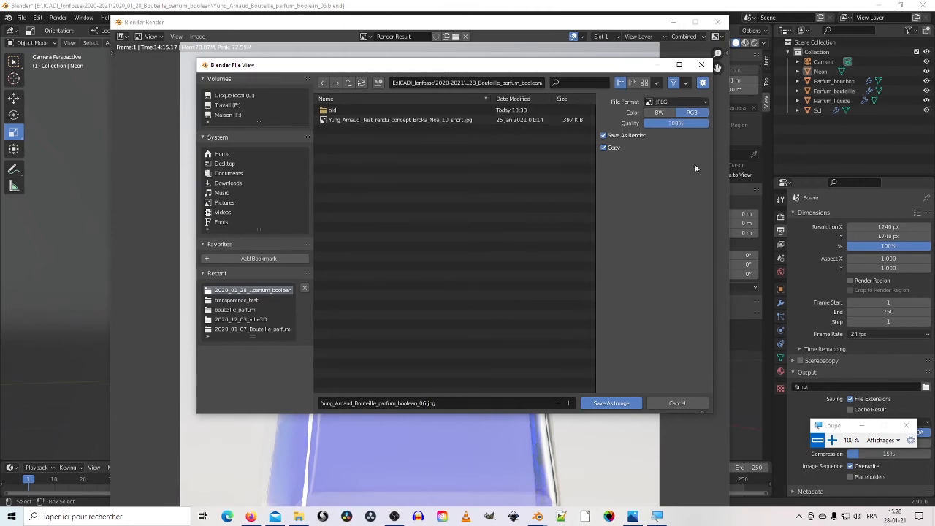
click(612, 404)
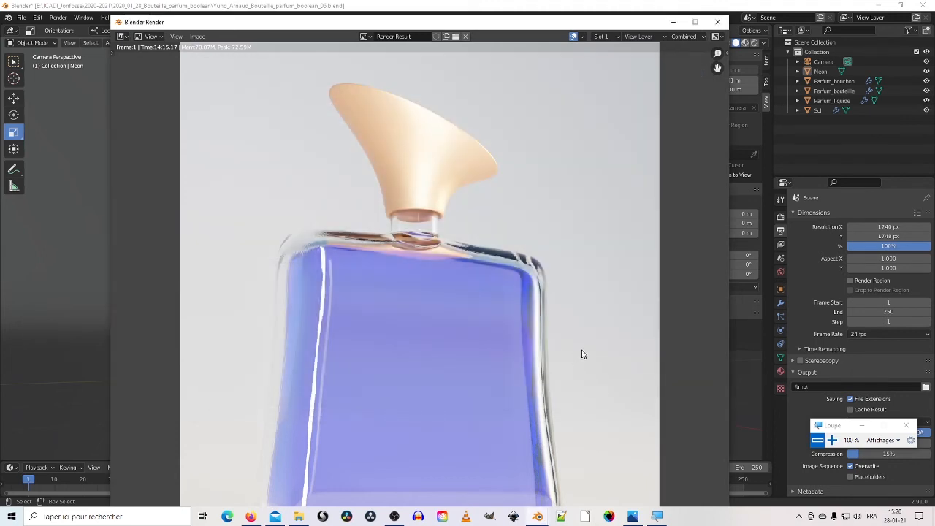
- Switch to File Explorer and select the saved JPG render together with the version 06 Blender file in the project folder
click(299, 518)
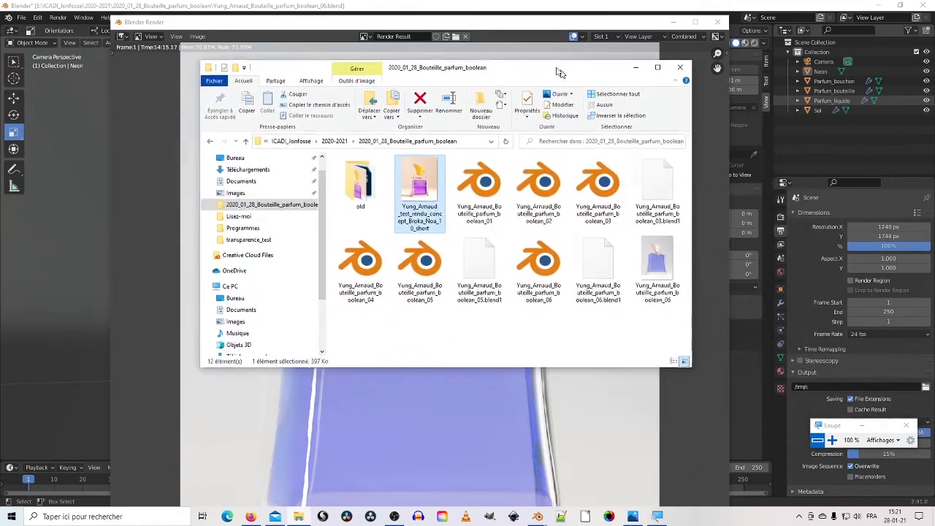
click(613, 259)
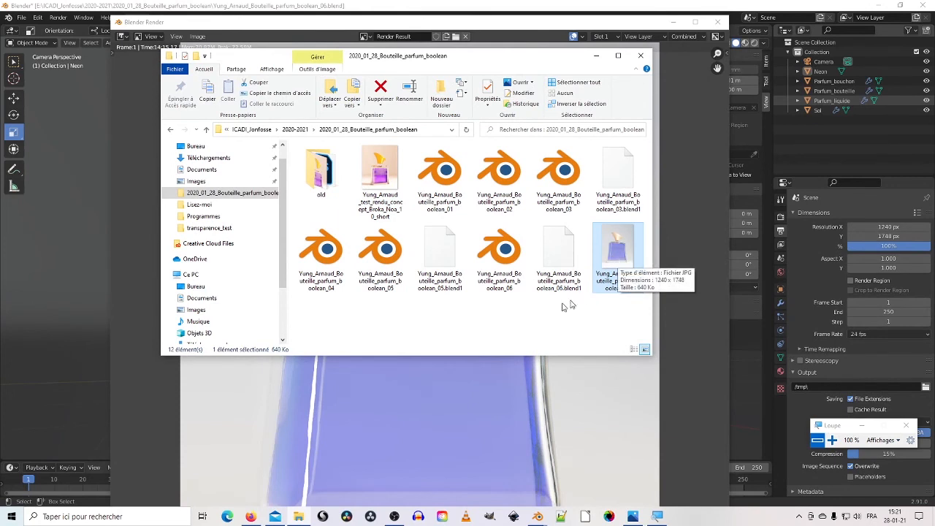
ctrl+click(500, 261)
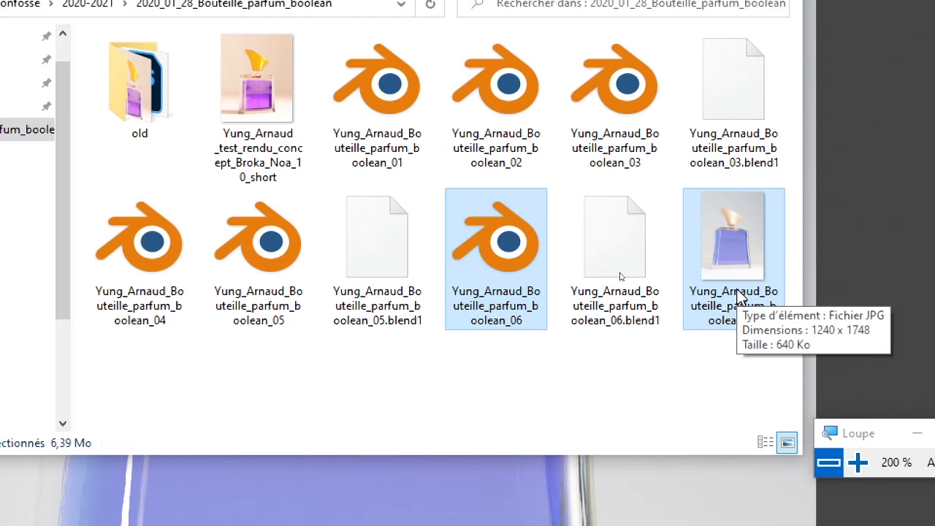
- Open the saved version 06 JPG render in the image viewer to check it, and close the viewer
key(super+minus)
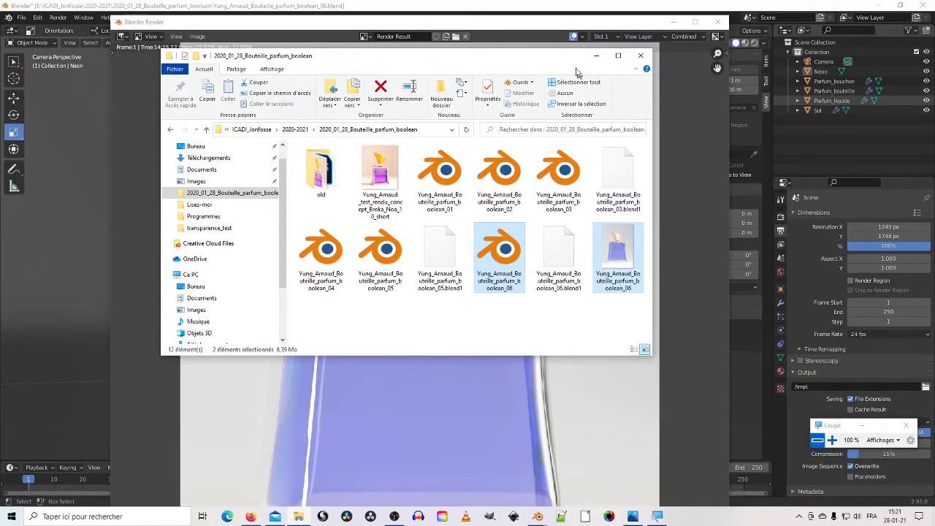
drag(556, 62, 701, 67)
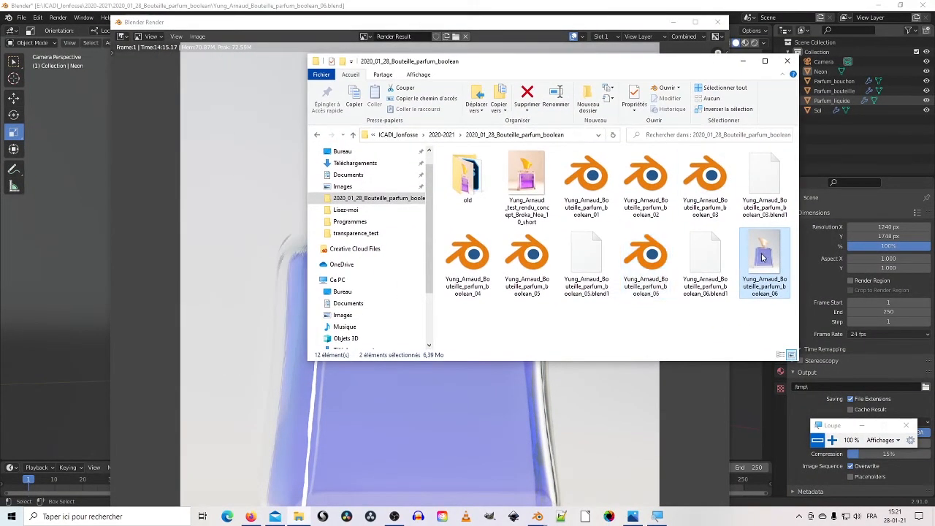
click(763, 257)
double_click(762, 256)
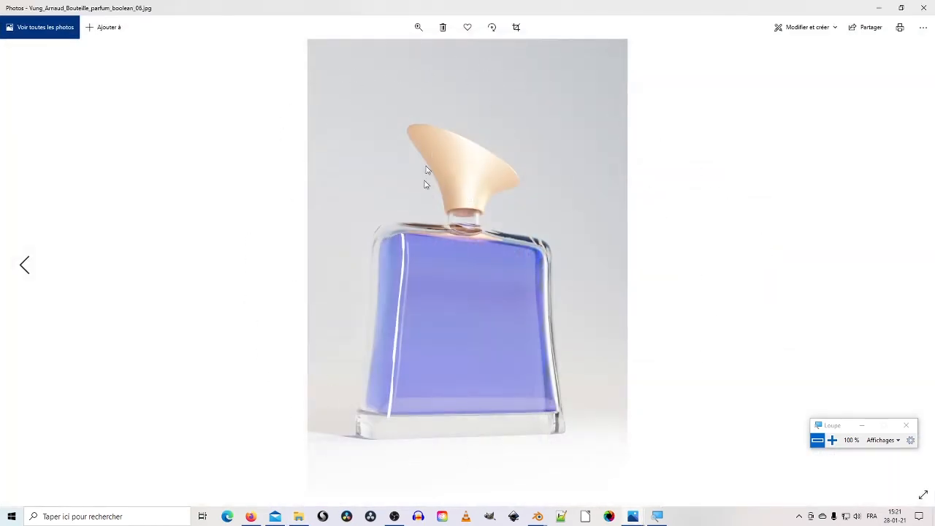
click(930, 15)
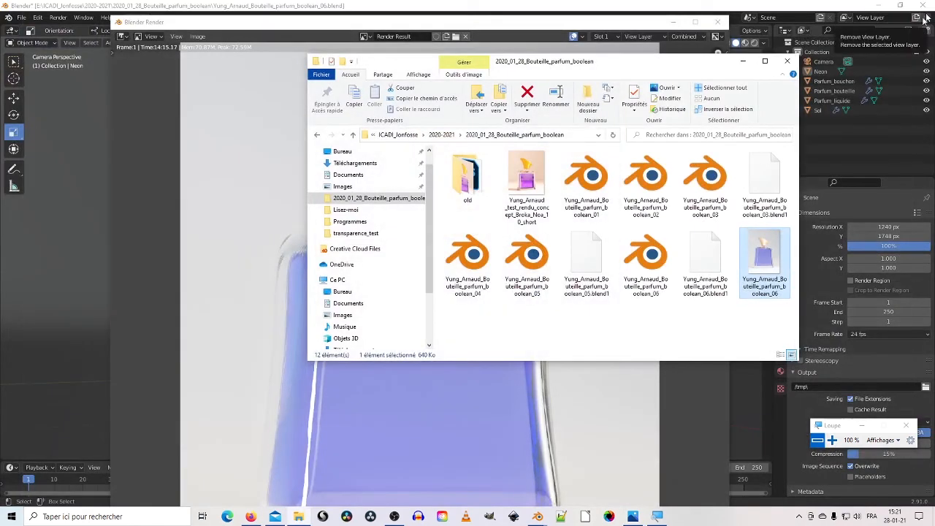
- Return to the 3D scene and add one more Multires subdivision to Parfum_bouteille, bringing it to level 5
click(787, 61)
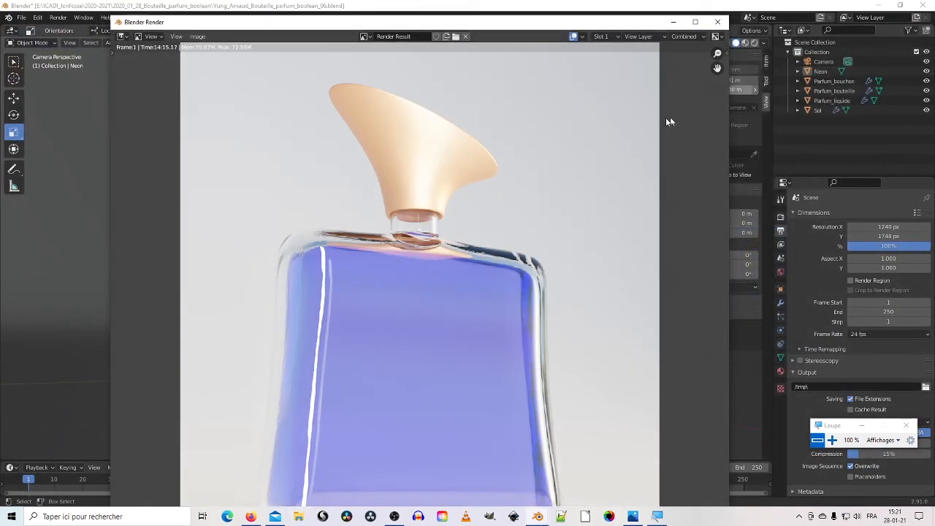
click(719, 23)
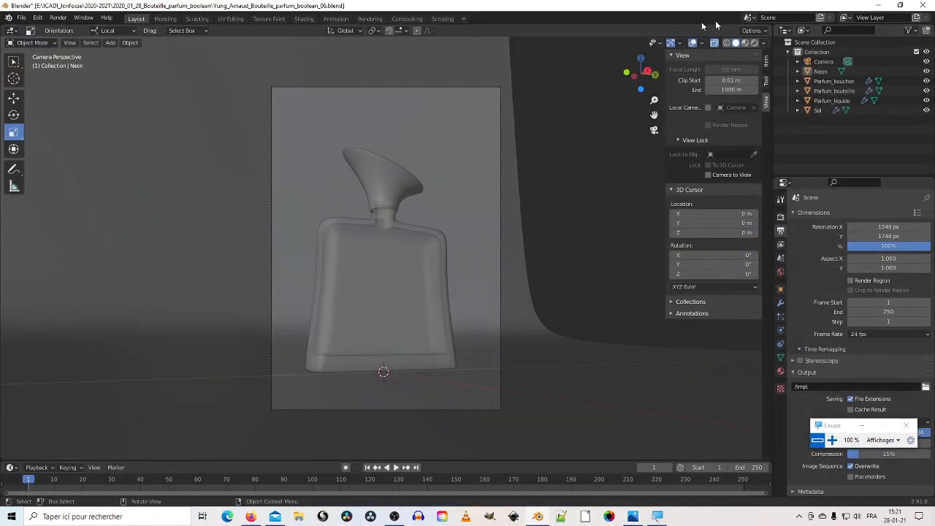
click(335, 225)
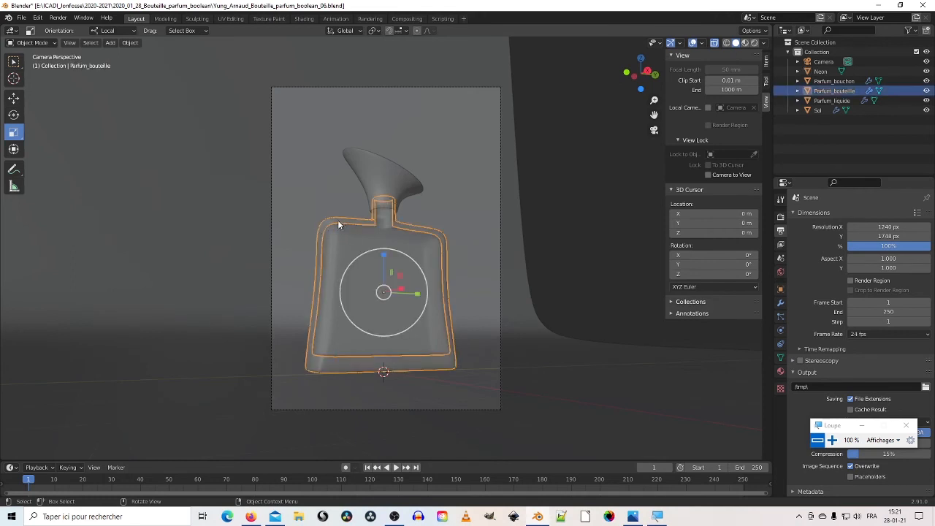
click(782, 304)
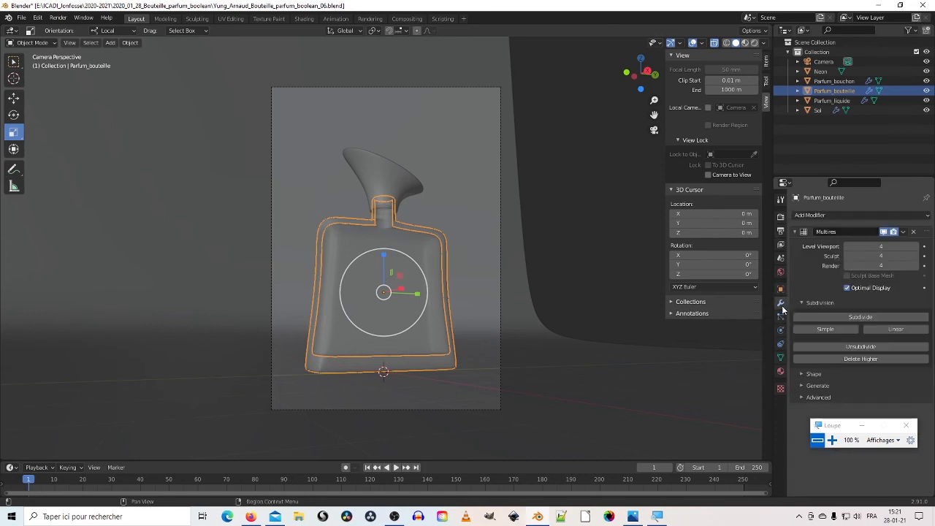
click(870, 317)
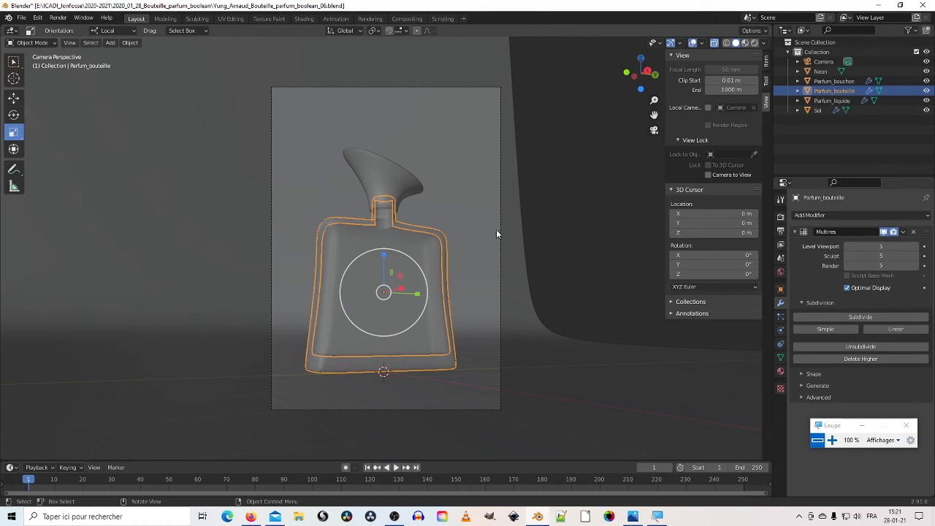
- Add a cylinder mesh at the world origin, at the foot of the perfume bottle
middle_drag(496, 234, 350, 235)
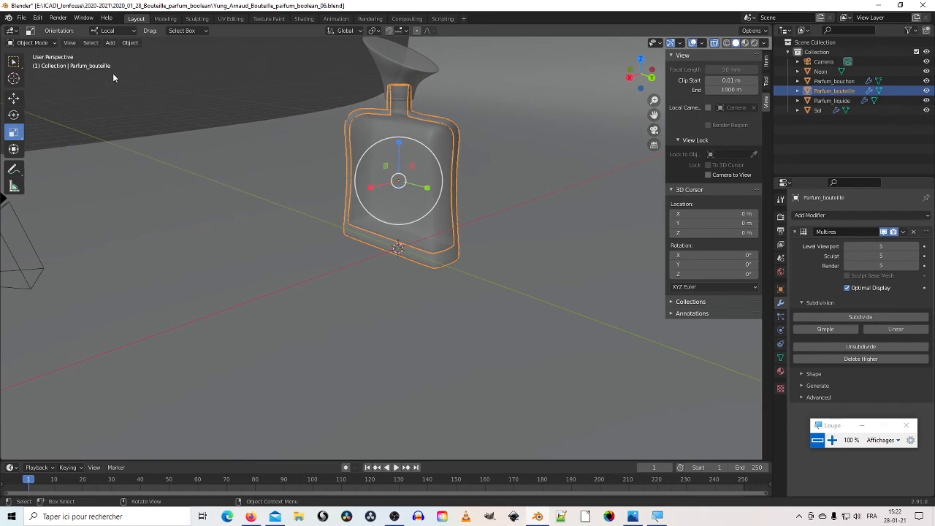
click(129, 42)
mouse_move(134, 52)
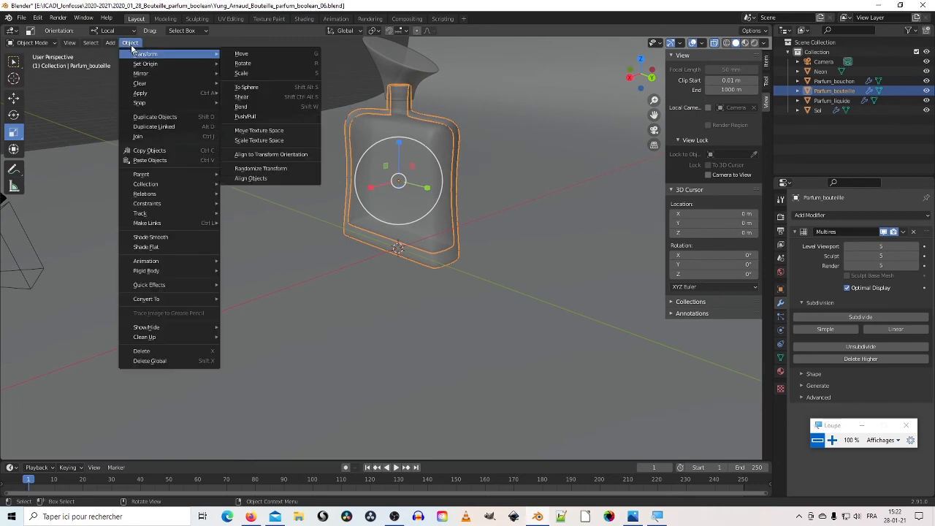
mouse_move(110, 42)
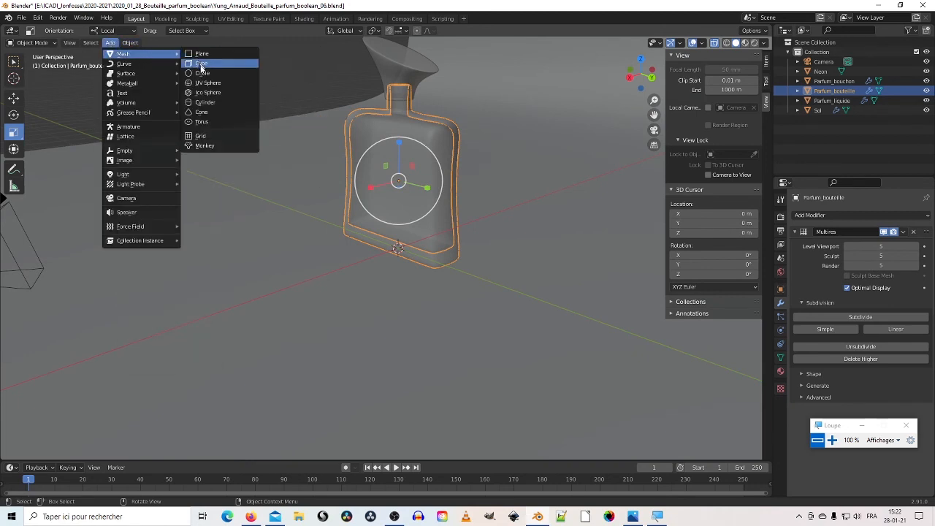
click(206, 102)
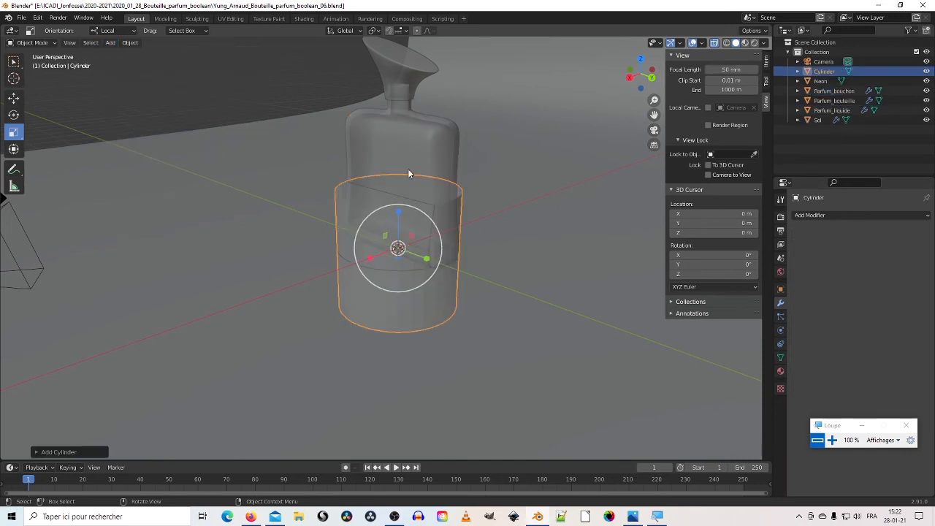
- Scale the cylinder down horizontally into a very thin vertical tube, keeping its height
middle_drag(408, 169, 422, 209)
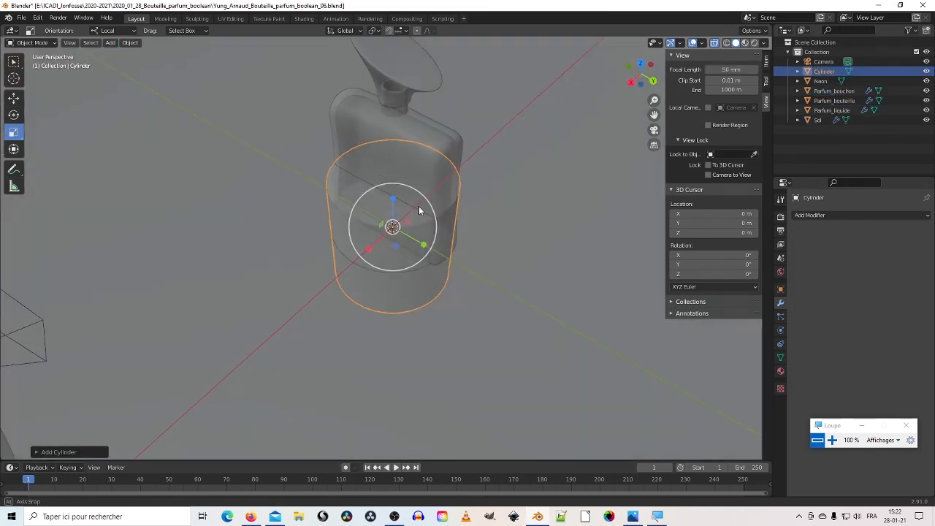
click(18, 135)
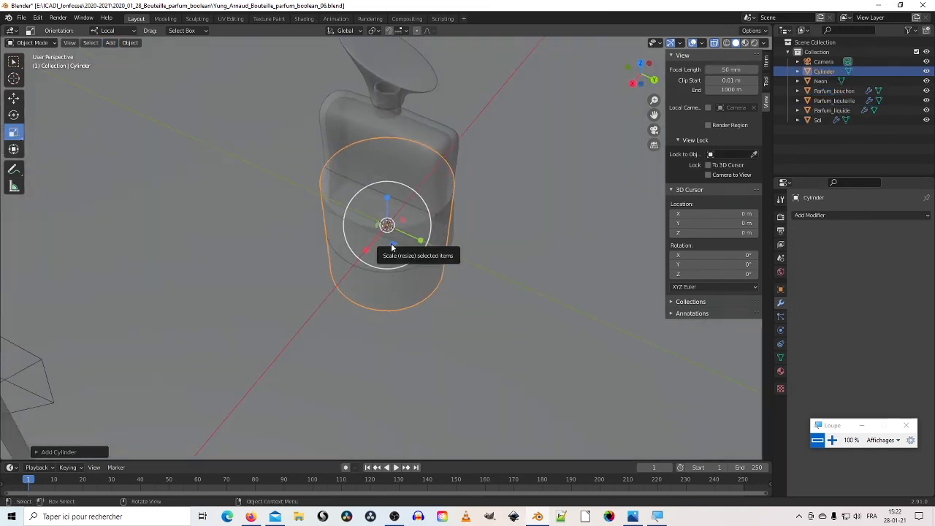
drag(391, 248, 390, 227)
middle_drag(390, 227, 297, 177)
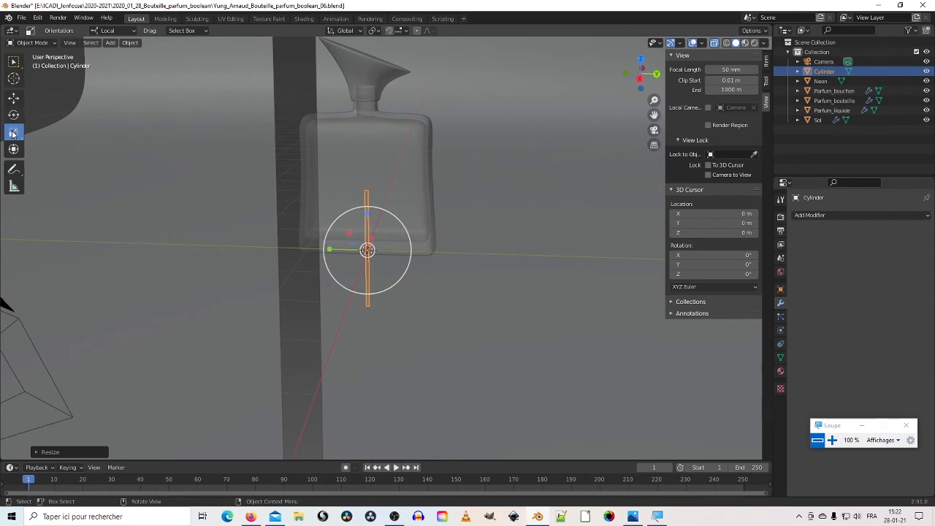
- Raise the thin tube along the vertical axis so it stands inside the bottle
drag(368, 212, 365, 121)
click(16, 100)
click(13, 132)
middle_drag(370, 135, 381, 247)
scroll(381, 249, up, 4)
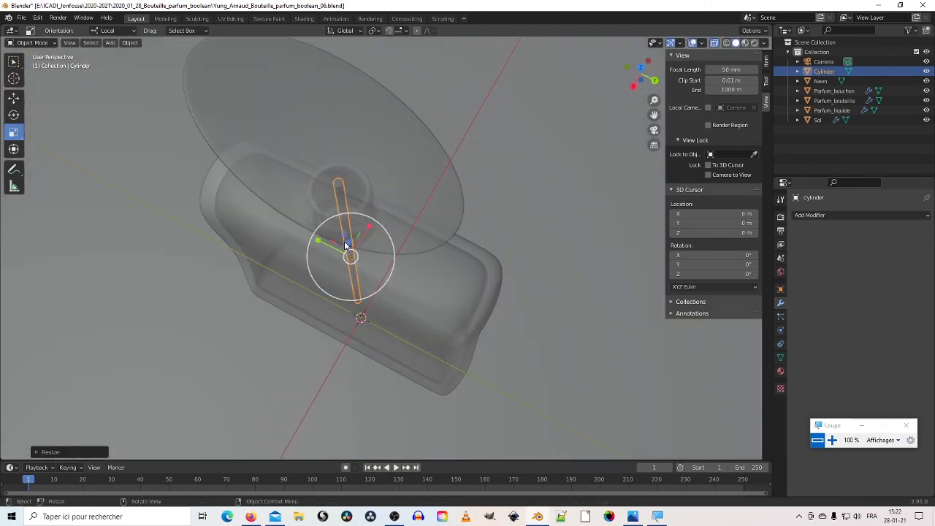
- Fine-tune the tube's size and lower it slightly so its top sits in the base of the stopper
middle_drag(302, 236, 311, 253)
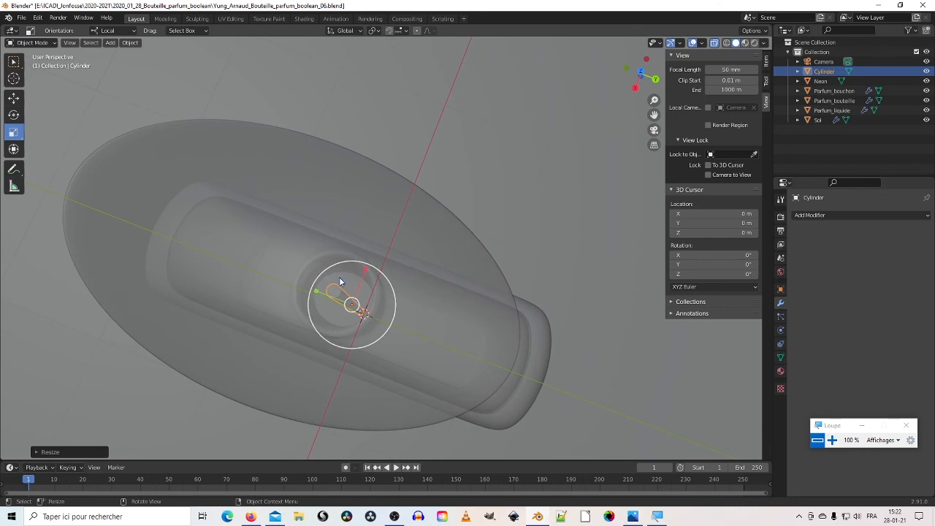
drag(342, 280, 345, 289)
middle_drag(345, 288, 411, 251)
scroll(382, 215, down, 3)
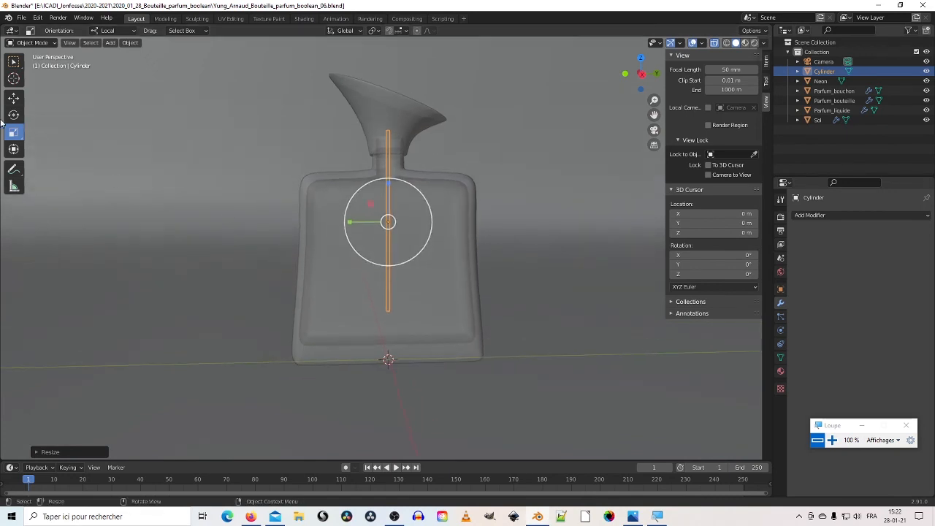
click(14, 99)
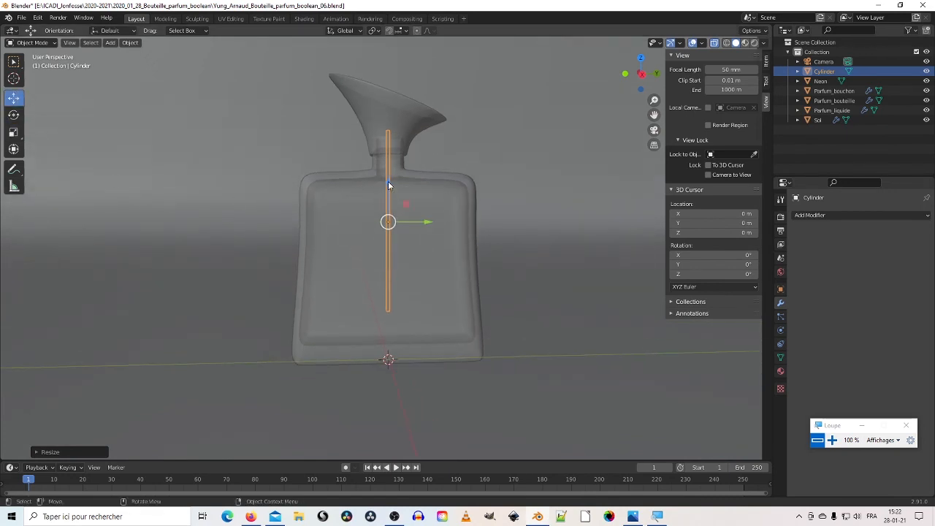
drag(388, 182, 388, 191)
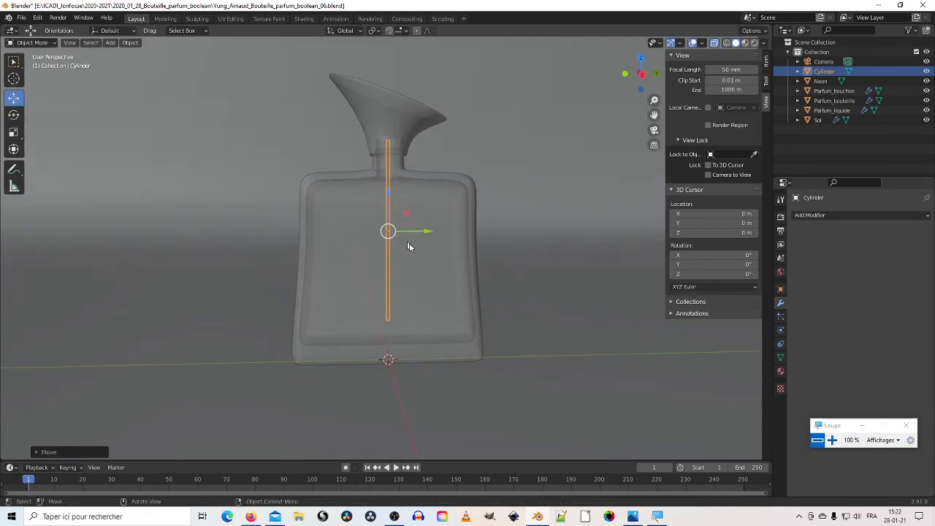
- Rename the new cylinder Parfum_tube in the scene collection
double_click(825, 71)
text(Pa)
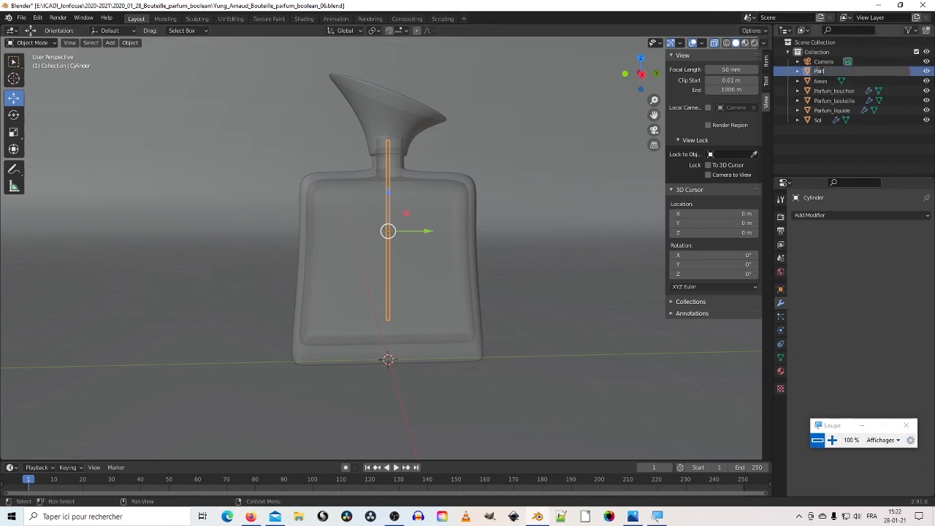
text(rfum_tube)
key(Return)
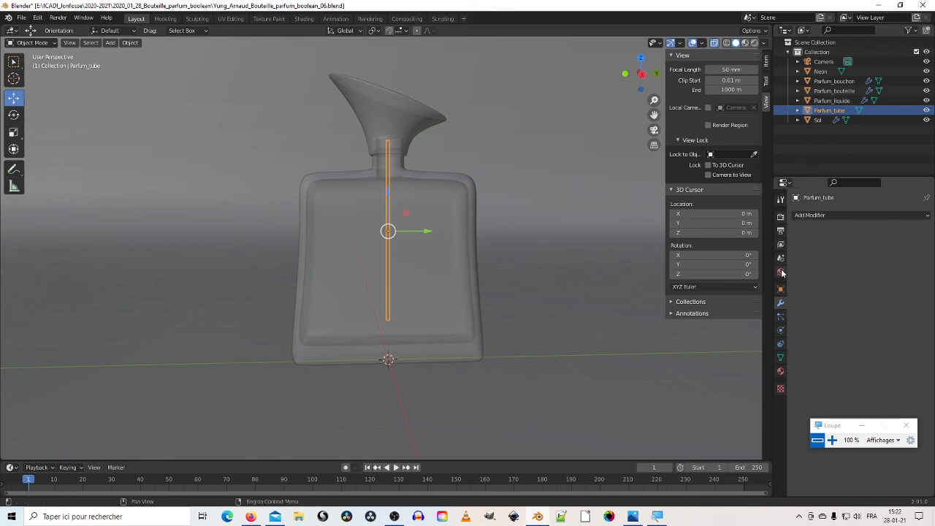
- Give Parfum_tube a new material with a Glass BSDF surface and Sharp distribution
click(780, 372)
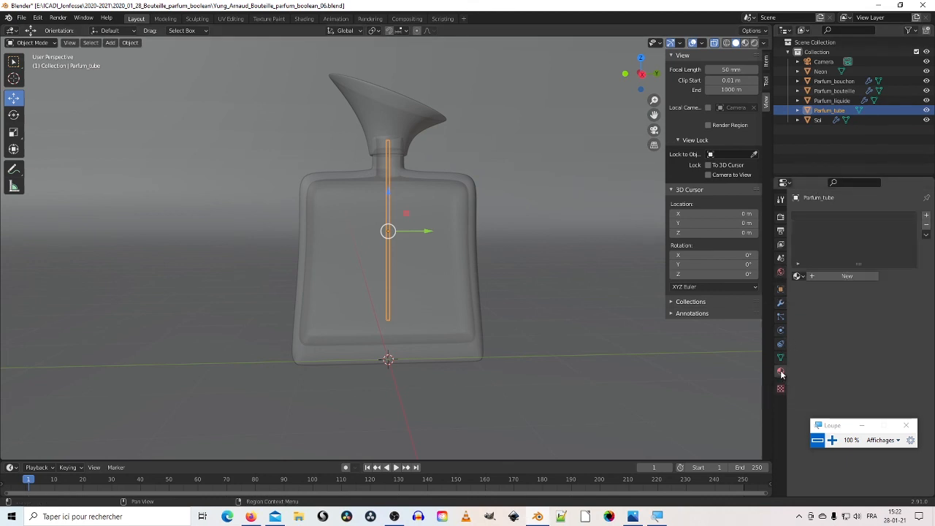
click(866, 276)
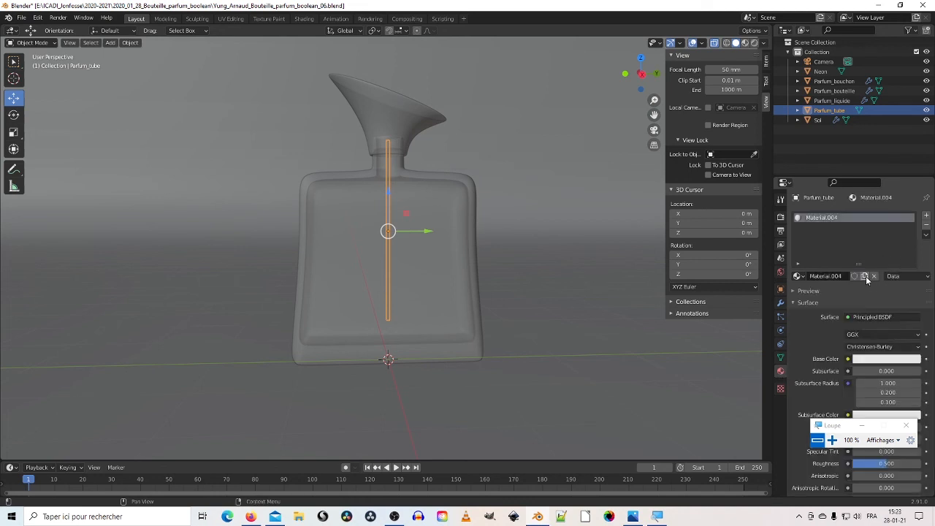
click(871, 317)
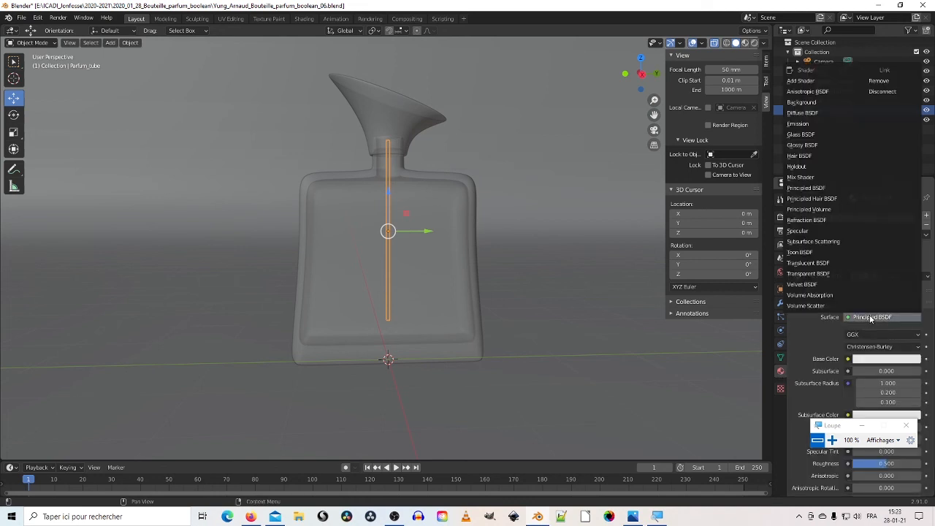
click(801, 135)
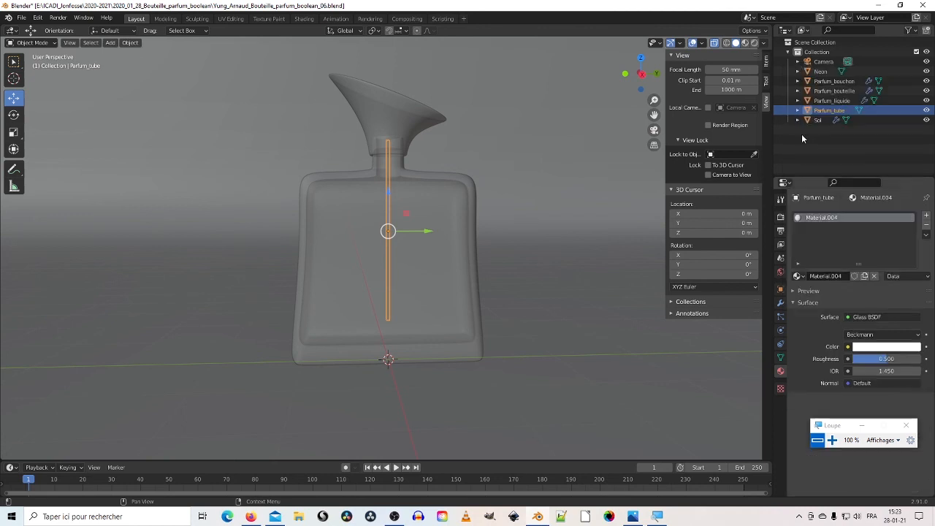
click(877, 337)
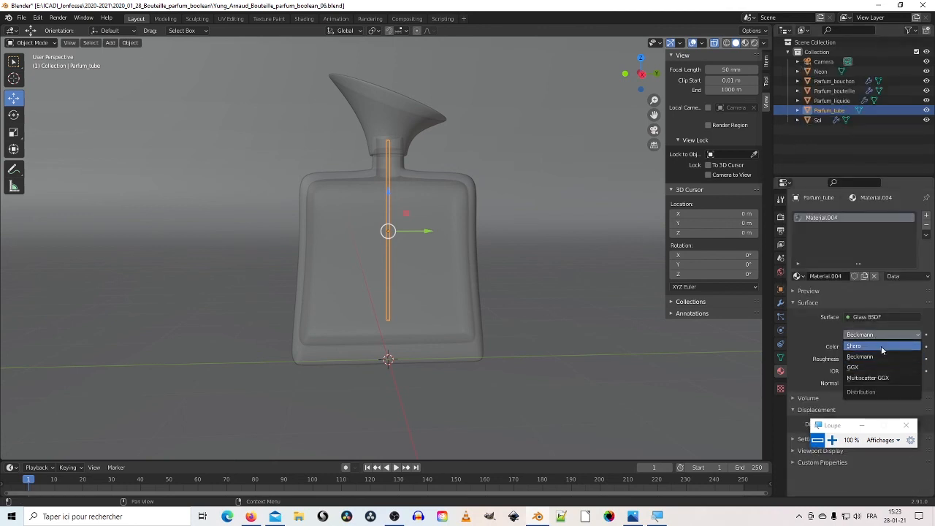
click(882, 348)
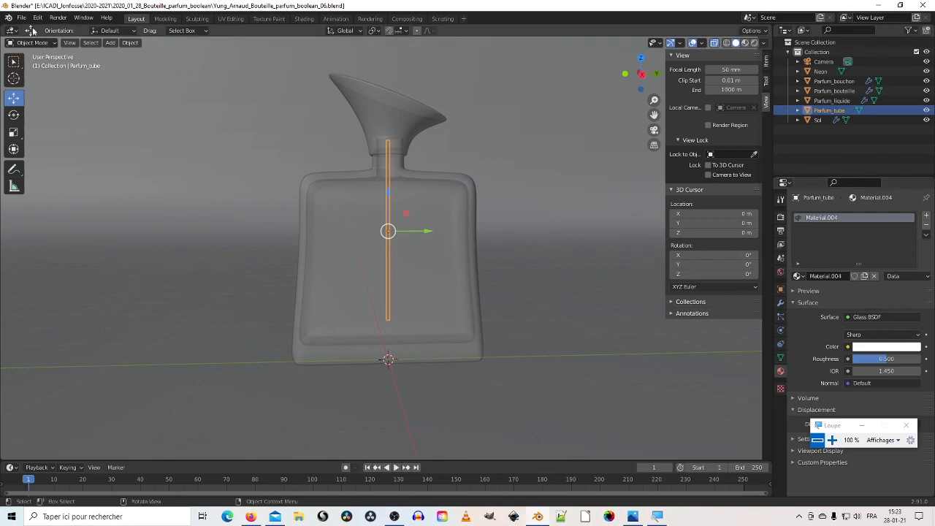
- Save the scene as a new Blender file in the project folder, changing the version number to 07
click(21, 17)
click(38, 91)
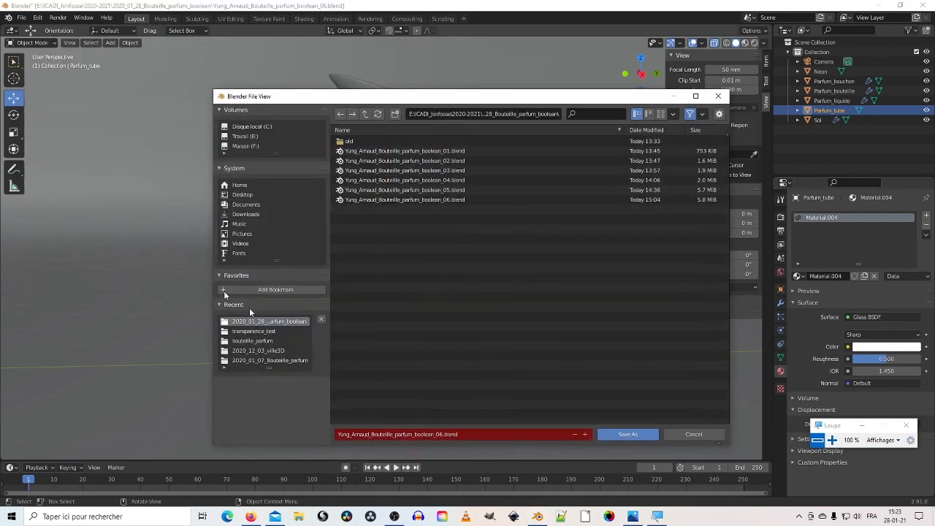
click(441, 436)
click(443, 434)
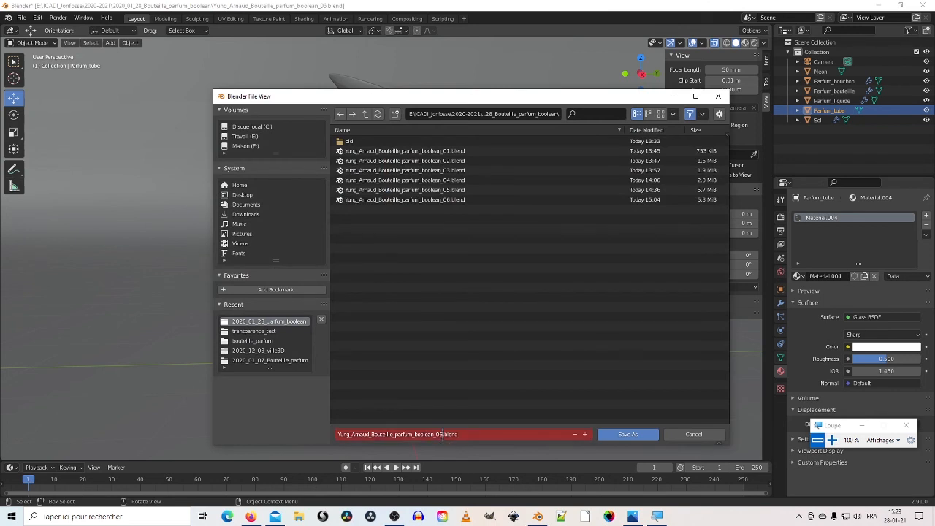
click(637, 435)
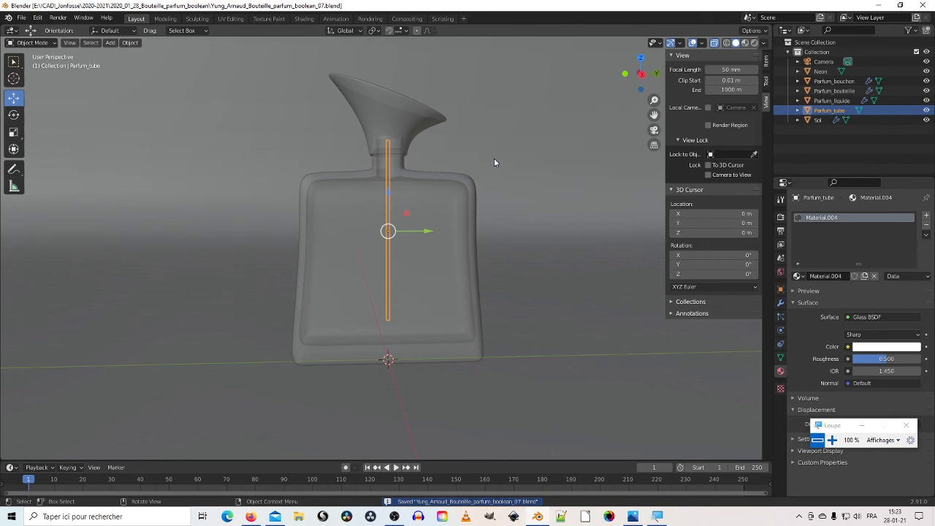
- Return to the camera view and save the version 07 file again
key(KP_0)
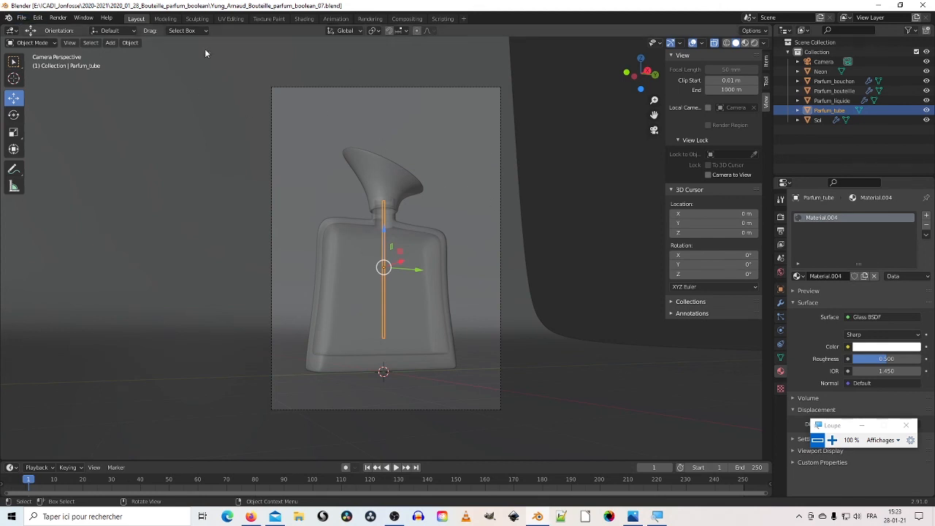
click(21, 16)
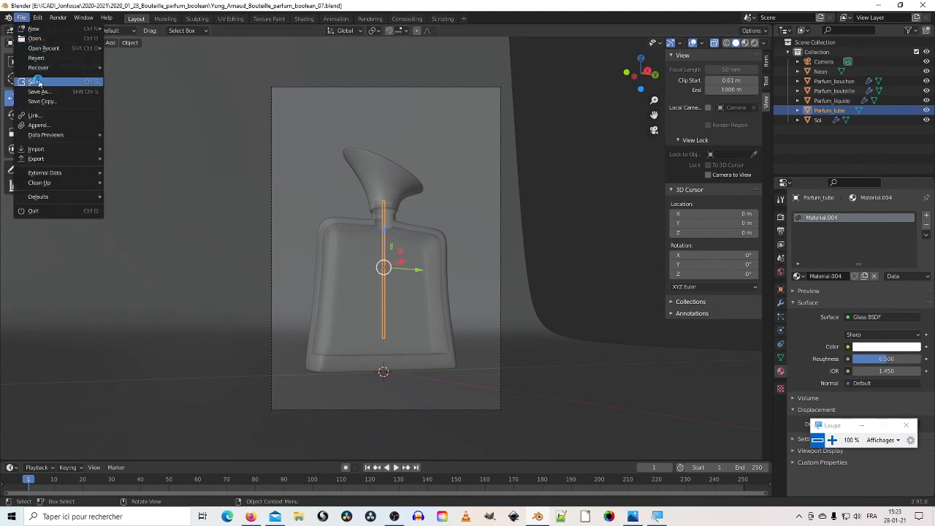
click(38, 82)
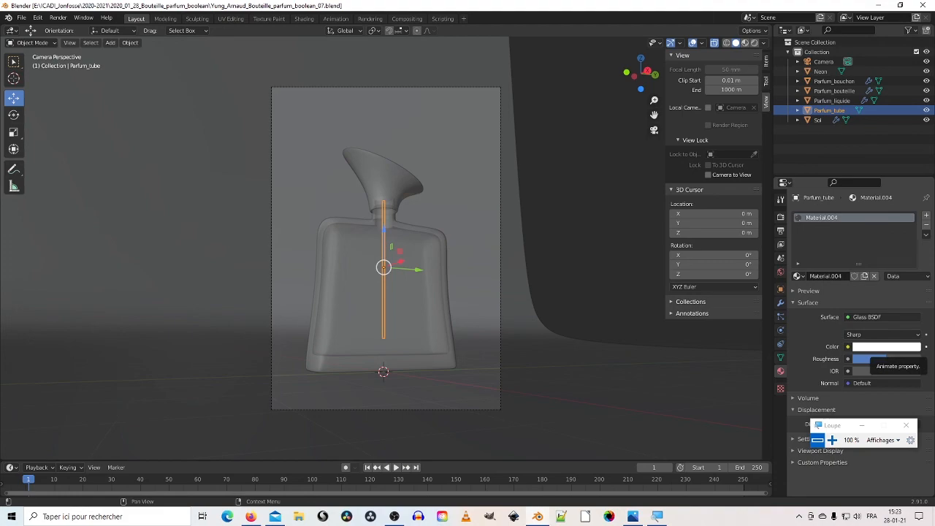
- Examine the perfume's tube, liquid, bottle and cap objects by selecting them in the scene collection
click(755, 42)
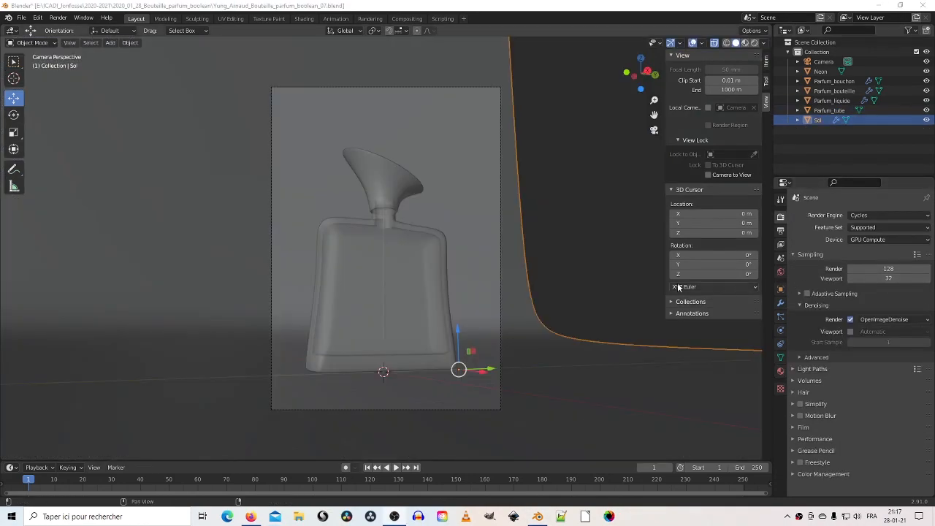
mouse_move(376, 196)
middle_down()
mouse_move(355, 205)
mouse_move(368, 222)
mouse_move(429, 204)
mouse_move(339, 210)
mouse_move(365, 190)
mouse_move(395, 209)
mouse_move(391, 194)
middle_up()
scroll(403, 220, up, 3)
scroll(405, 209, down, 5)
click(831, 109)
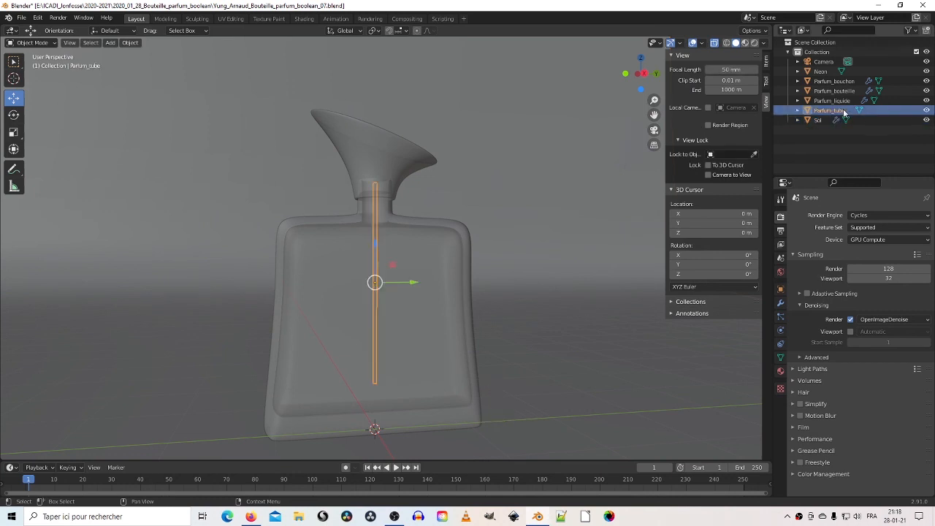
click(835, 100)
click(842, 90)
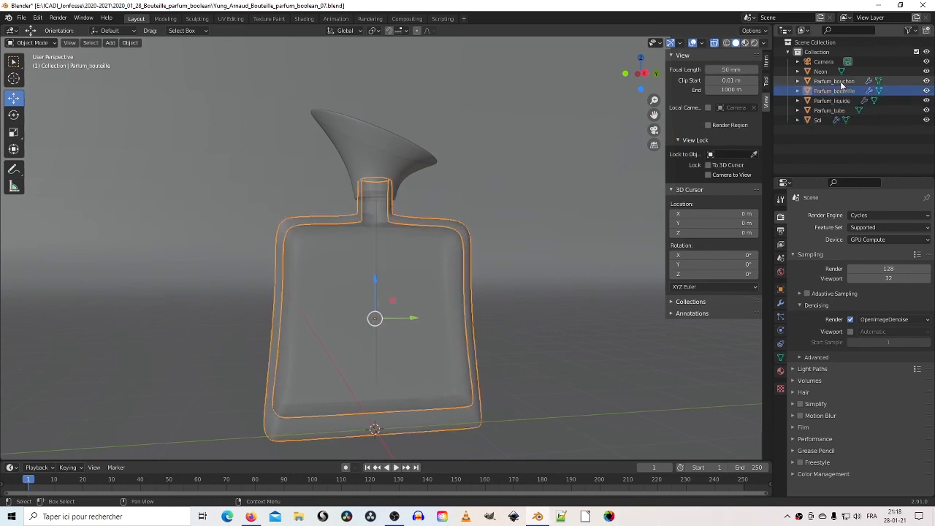
click(843, 83)
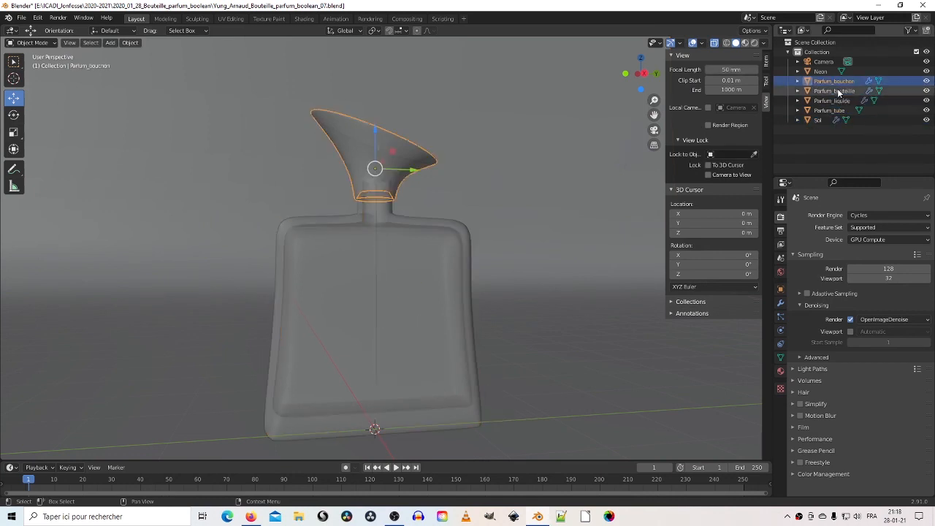
ctrl+click(841, 91)
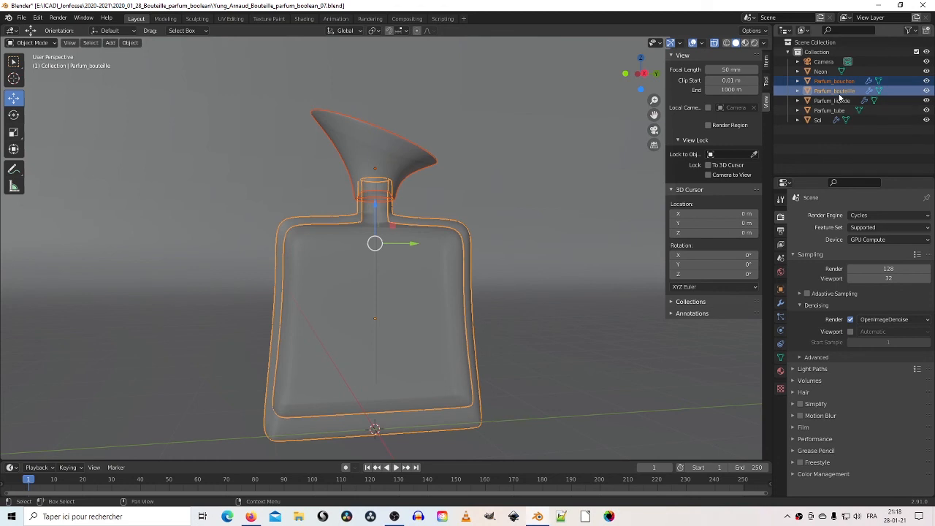
- Add a new collection inside the main Collection and name it Parfum
click(823, 55)
right_click(818, 58)
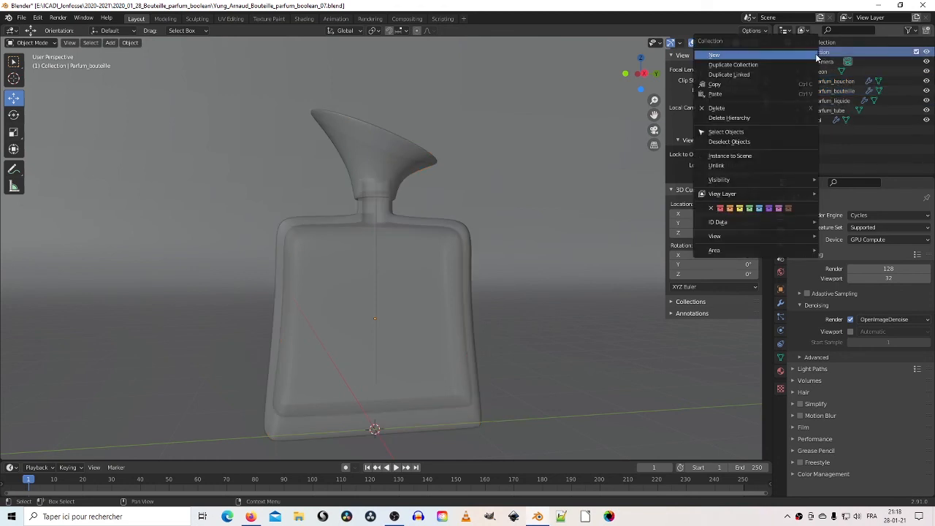
click(796, 57)
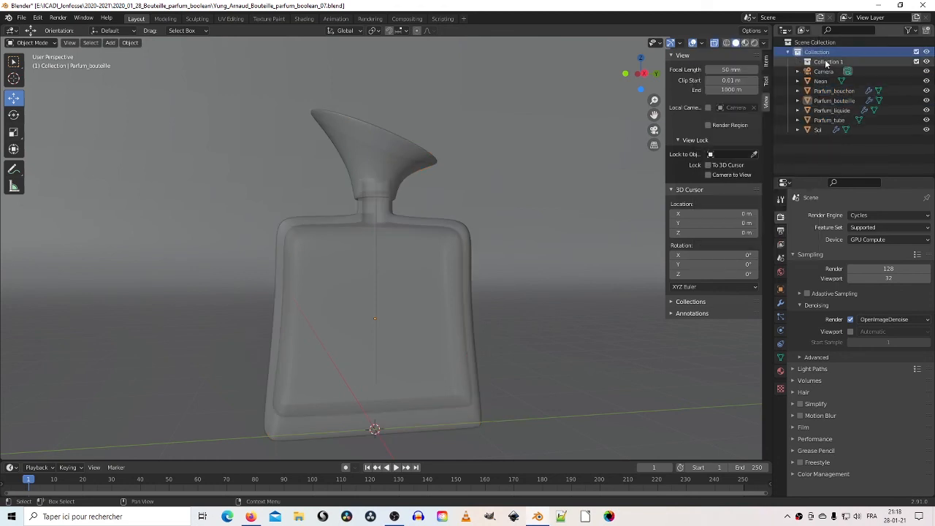
click(829, 61)
double_click(829, 61)
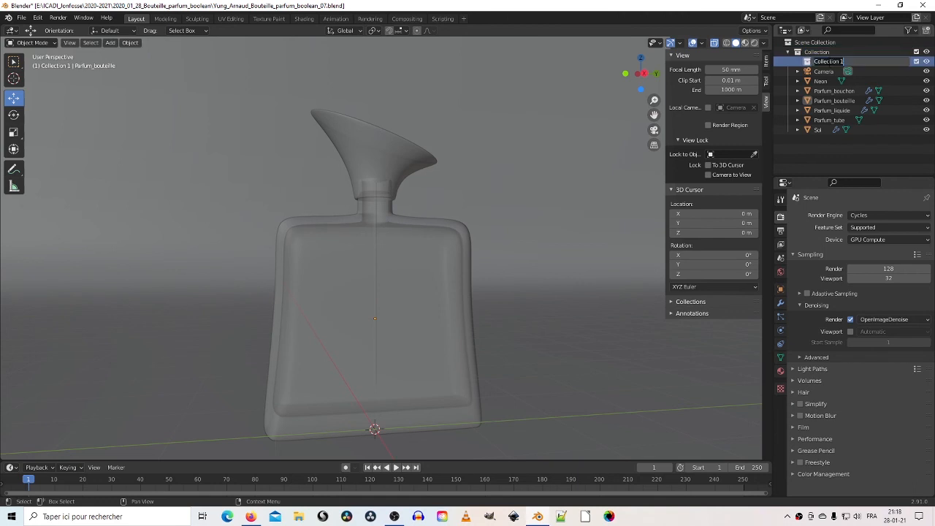
text(Parfum)
key(Return)
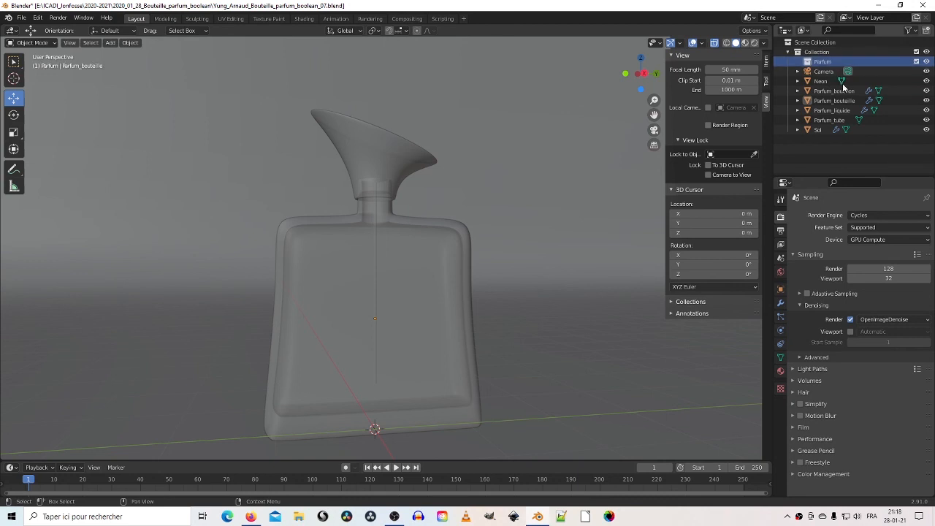
- Move Parfum_bouchon, Parfum_bouteille, Parfum_liquide and Parfum_tube into the Parfum collection
click(834, 91)
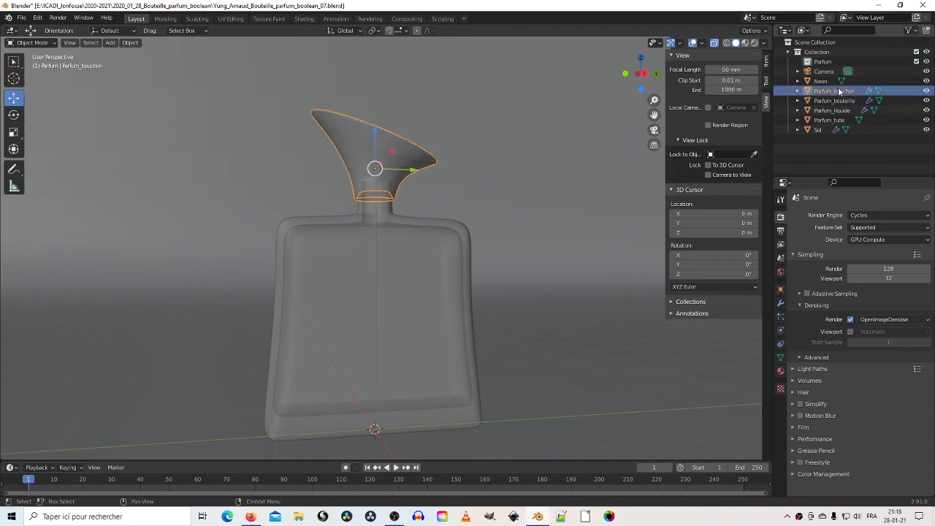
ctrl+click(835, 100)
ctrl+click(837, 110)
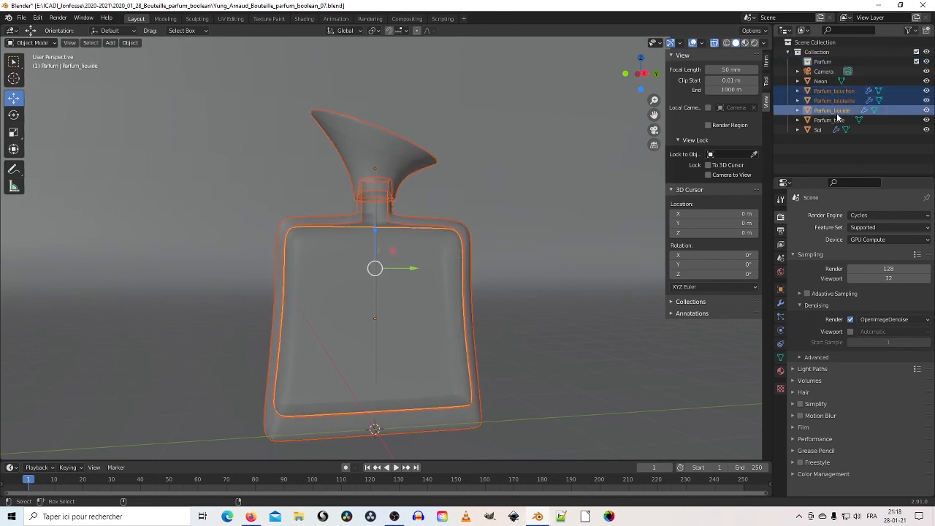
ctrl+click(836, 120)
drag(837, 119, 837, 65)
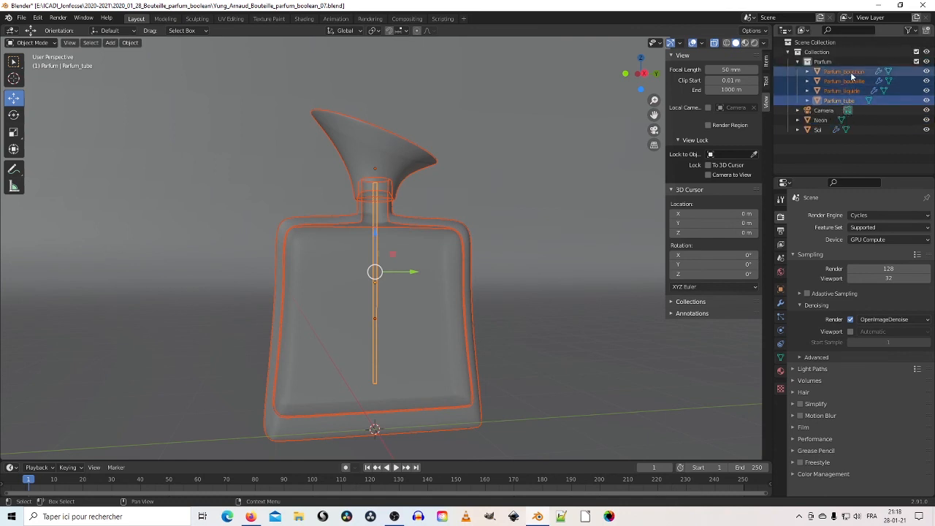
- Undo the move of the four perfume parts into the Parfum collection
click(847, 67)
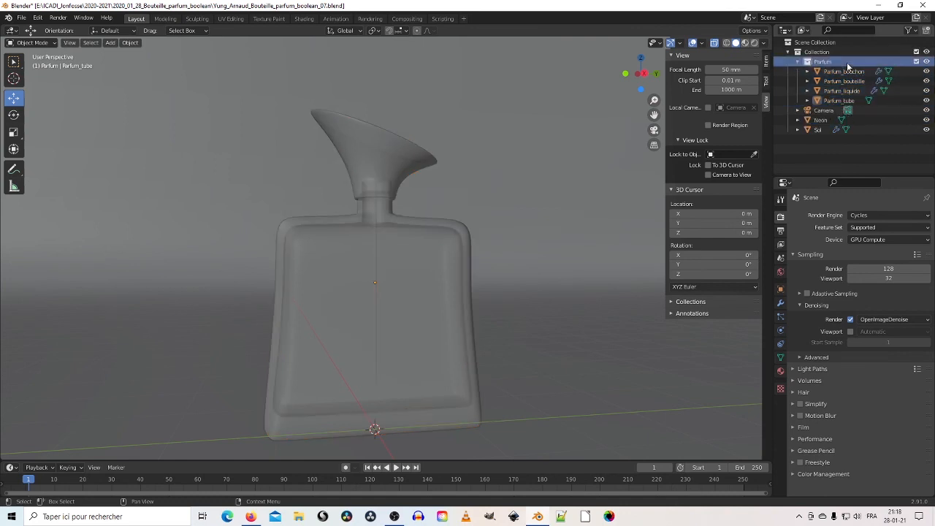
key(ctrl+z)
key(ctrl+z)
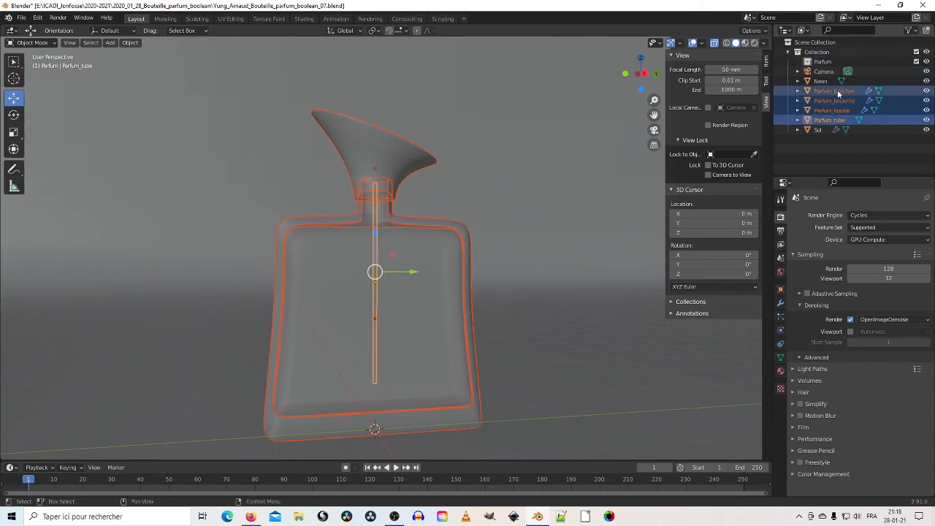
- Select the cap, bottle, liquid and tube objects together again and place them inside the Parfum collection
click(837, 91)
ctrl+click(836, 101)
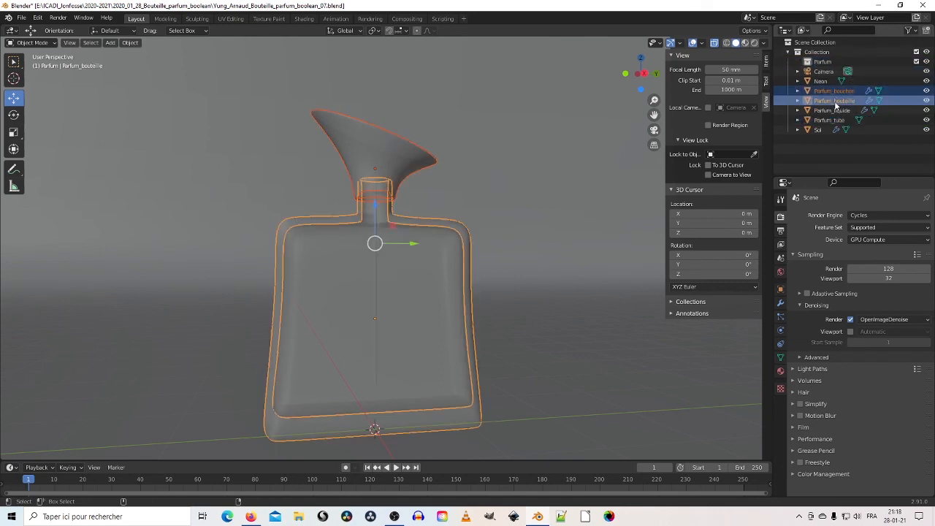
ctrl+click(833, 110)
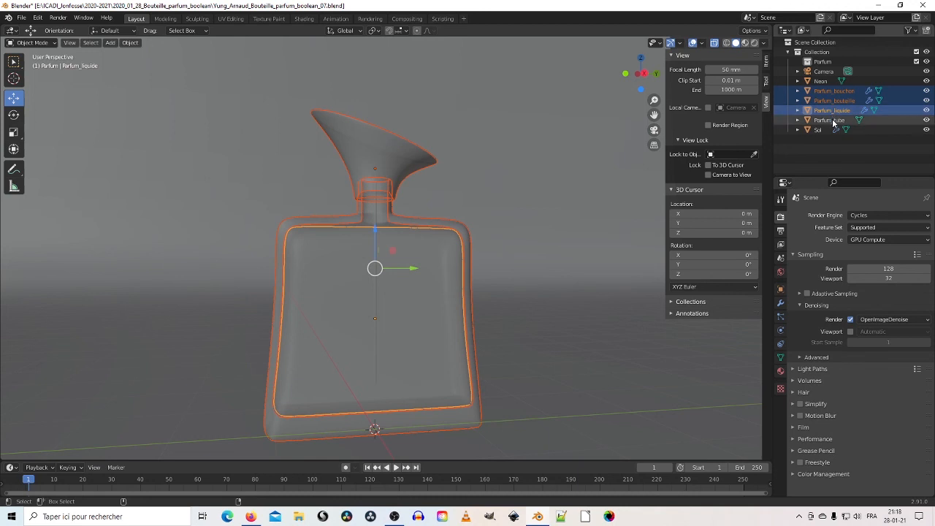
ctrl+click(835, 120)
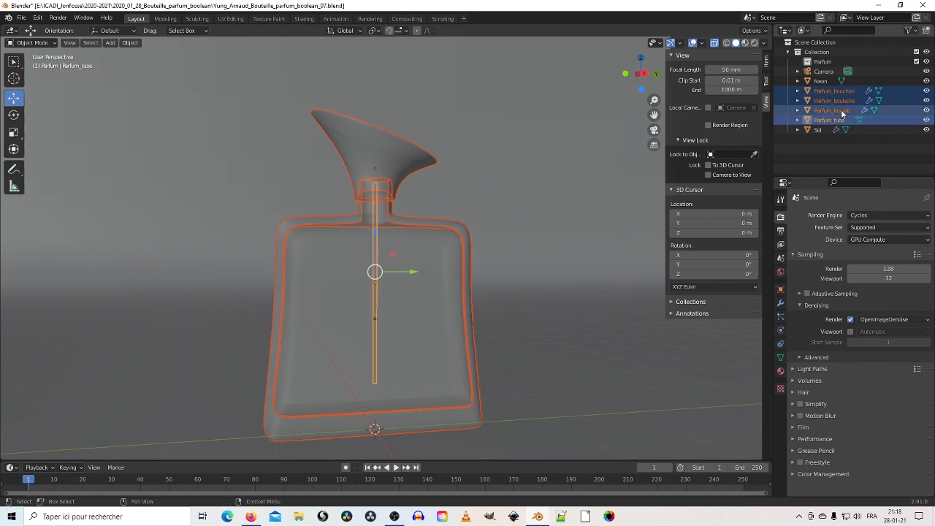
drag(849, 90, 836, 66)
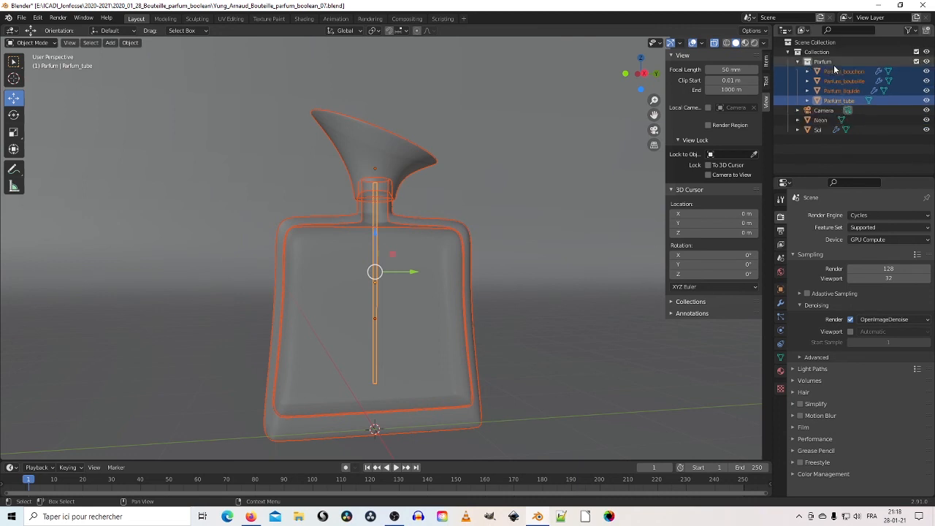
- Hide and show the Parfum collection in the viewport, and save the version 07 file
click(927, 62)
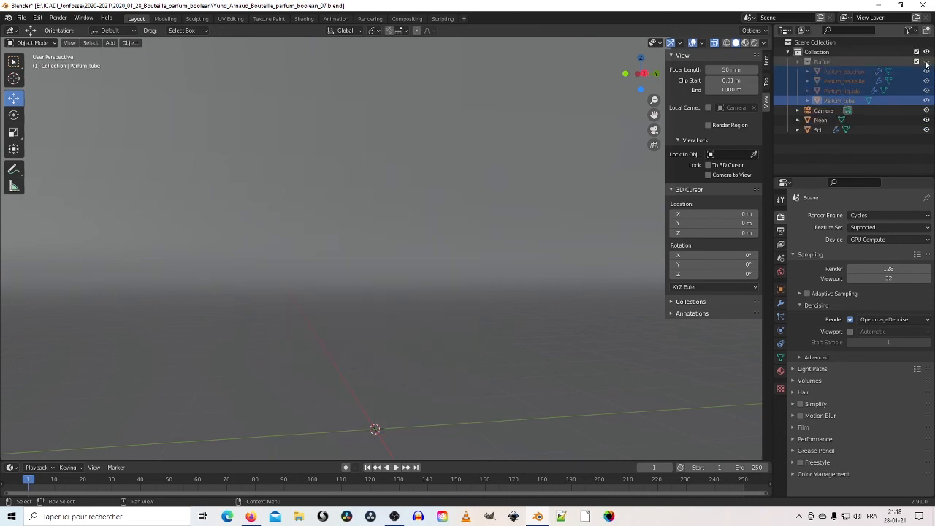
click(926, 63)
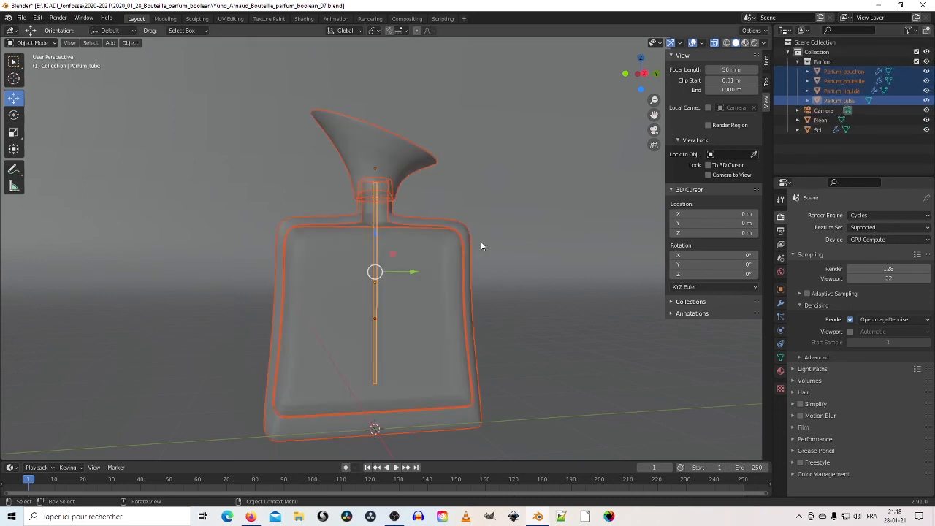
click(21, 17)
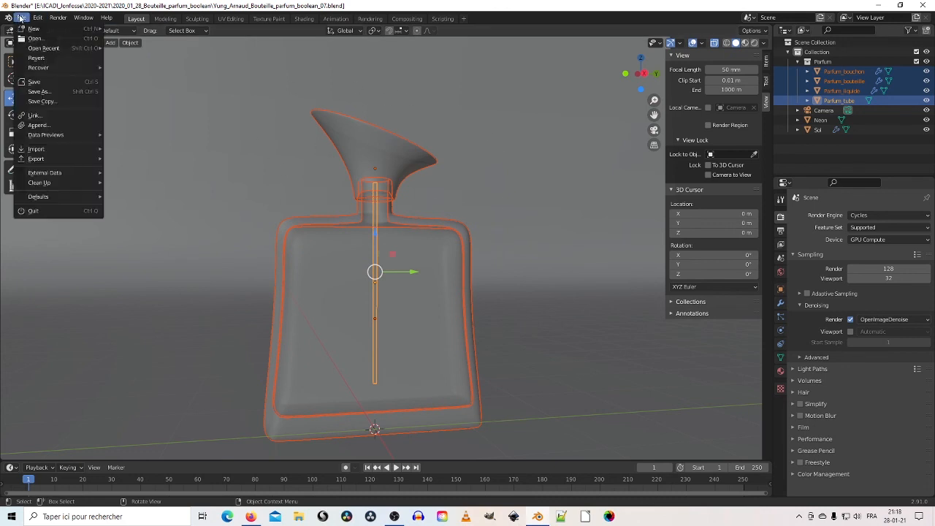
click(34, 81)
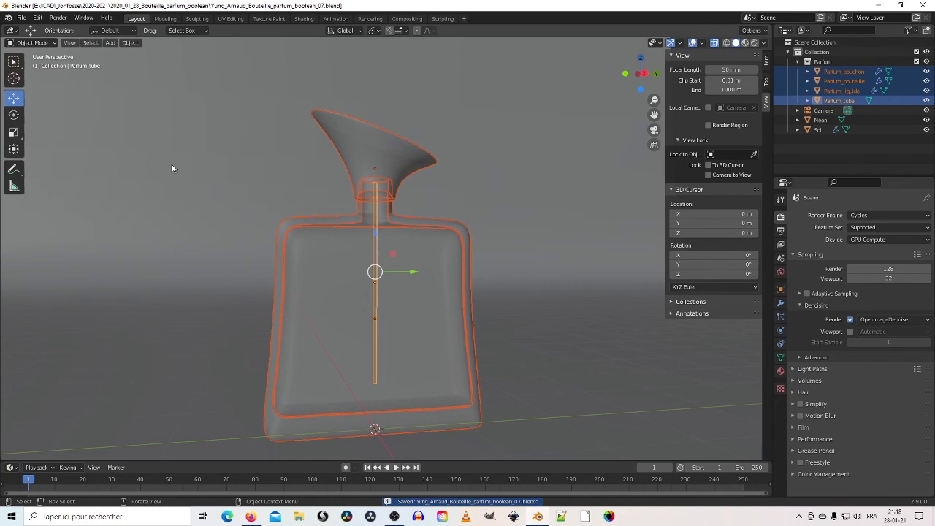
- Inspect the grouped perfume bottle from several angles and return to the camera view
mouse_move(173, 170)
middle_down()
mouse_move(245, 192)
mouse_move(608, 177)
middle_up()
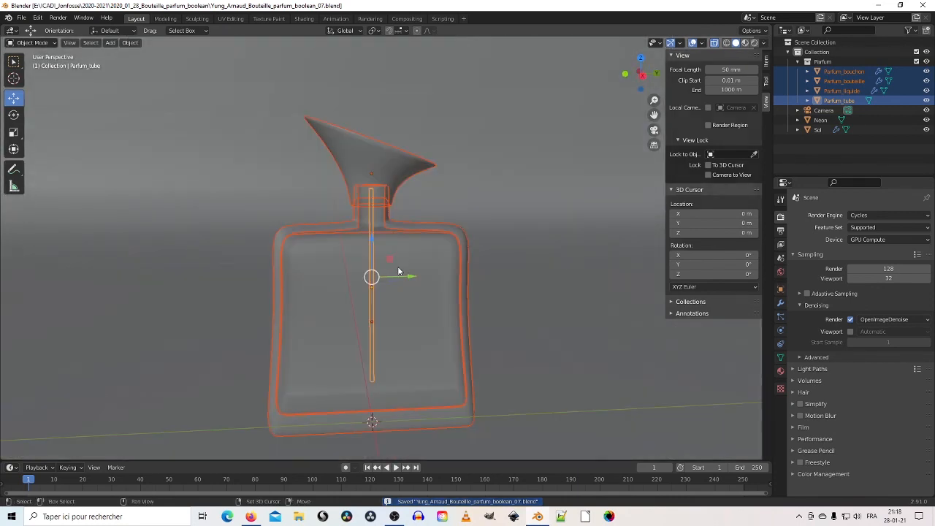
shift+middle_drag(395, 230, 387, 146)
mouse_move(351, 219)
middle_down()
mouse_move(351, 208)
mouse_move(339, 212)
mouse_move(353, 248)
mouse_move(345, 262)
mouse_move(262, 261)
mouse_move(506, 261)
mouse_move(563, 251)
mouse_move(409, 214)
mouse_move(391, 201)
middle_up()
key(KP_0)
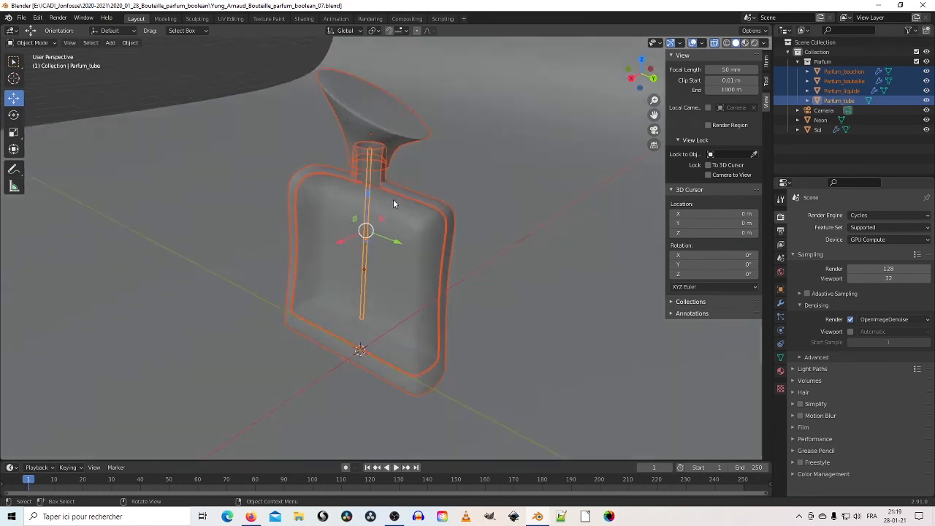